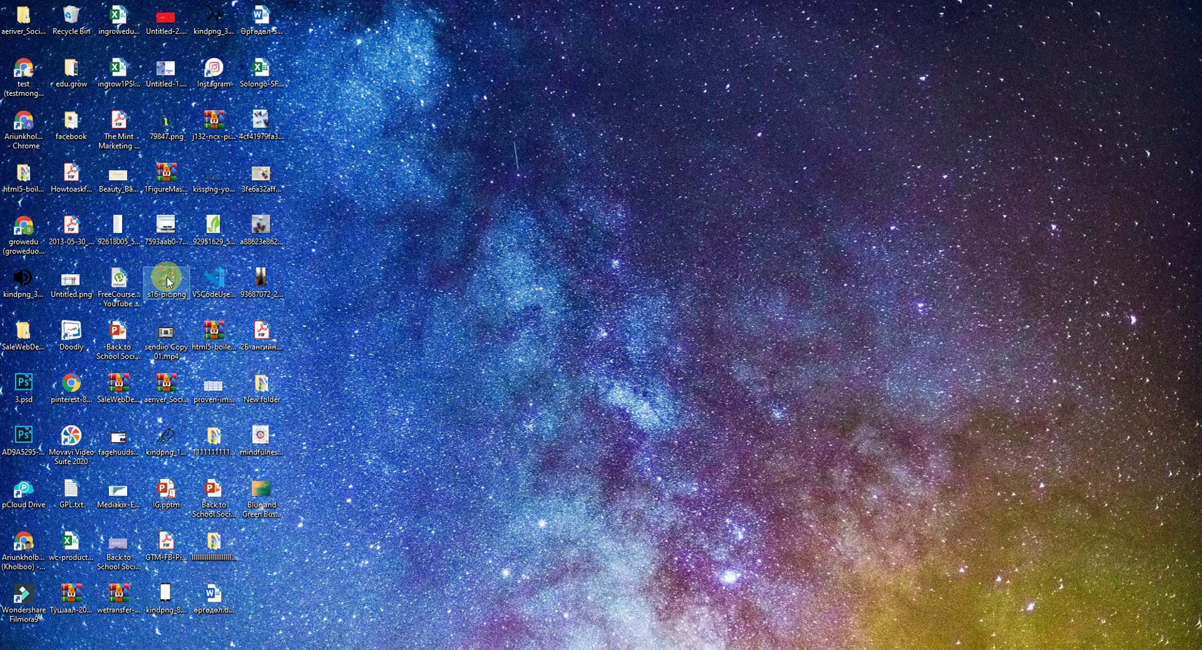
Open s16-pic.png from the desktop in Photoshop and the recent file poster1.psd alongside it.
left_click_drag(166, 282, 572, 290)
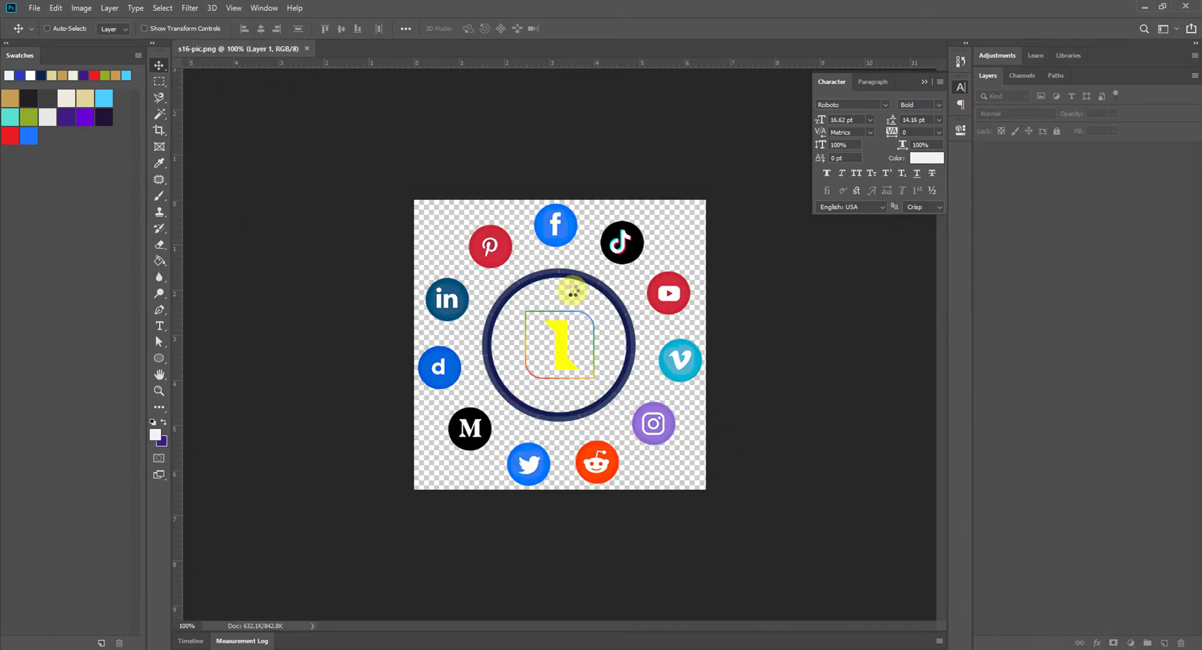
left_click(34, 8)
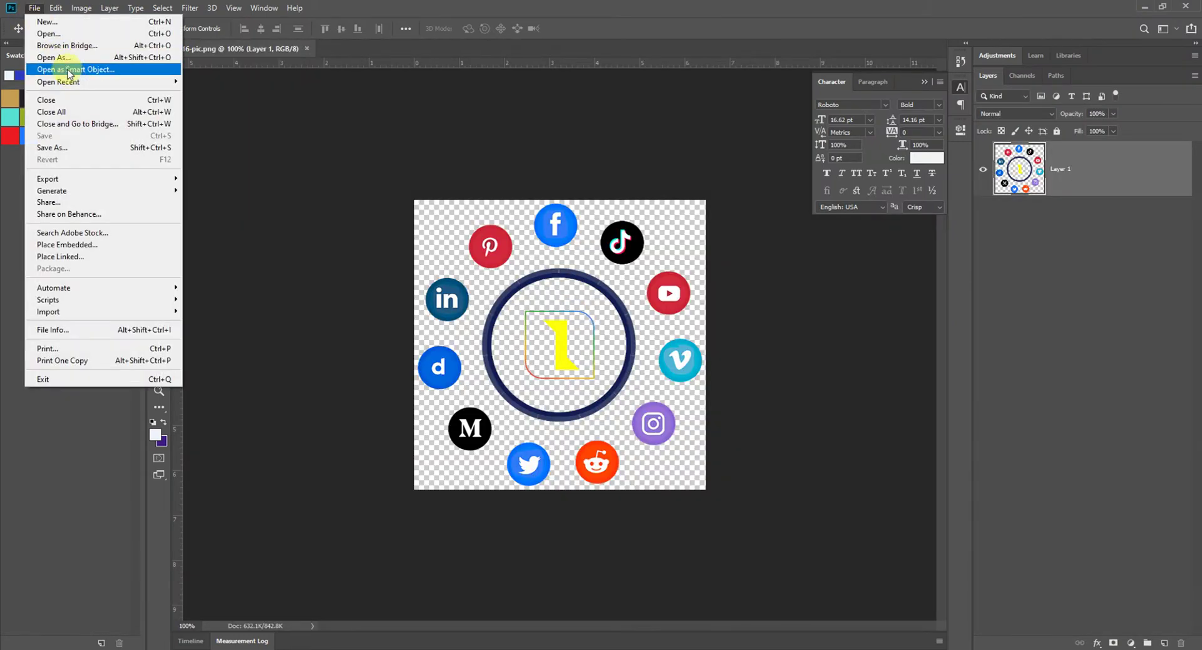
mouse_move(94, 81)
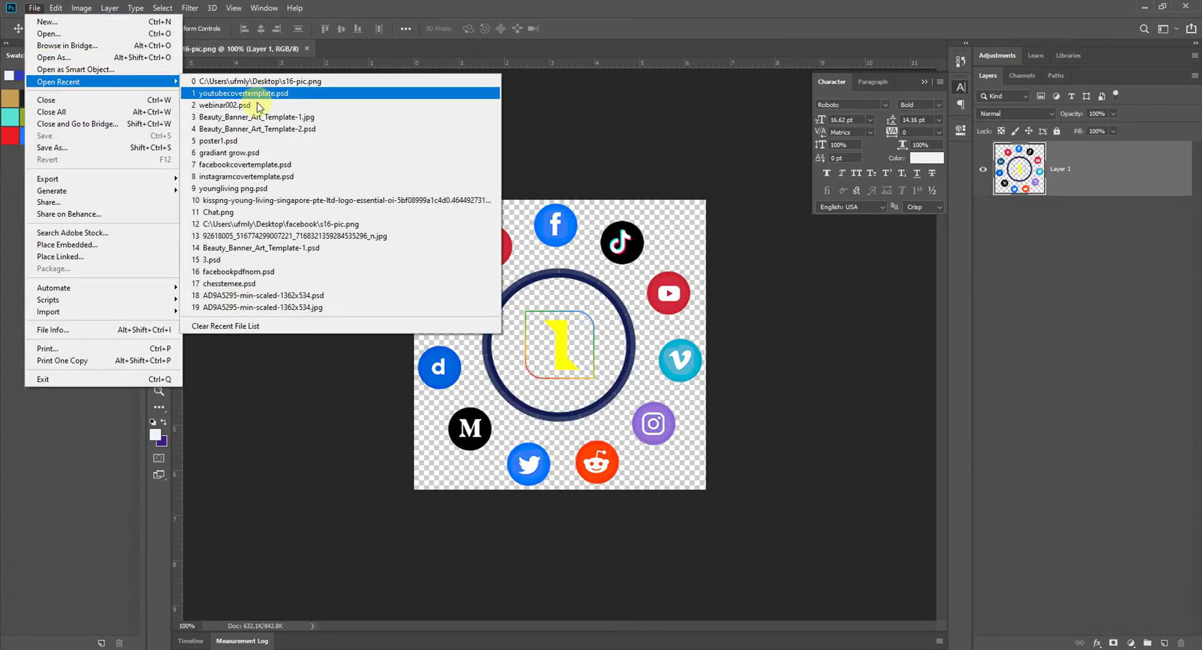
left_click(253, 144)
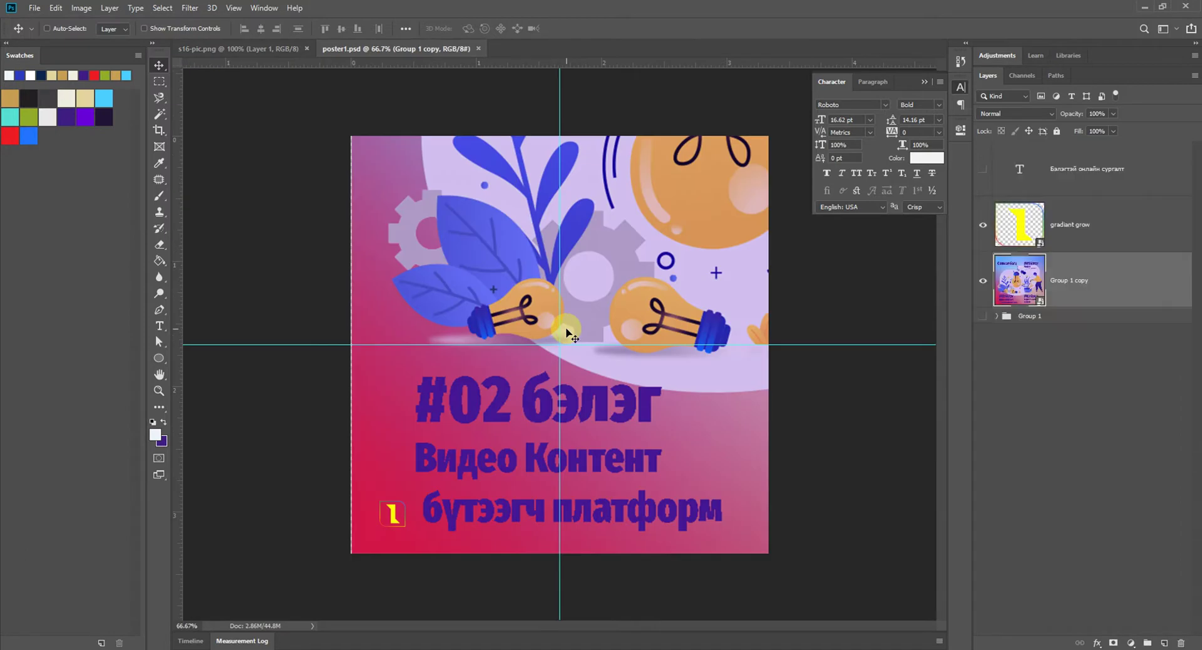
Open the contents of the Group 1 copy smart object, hide its guides, and bring in the social icons artwork from s16-pic.png.
double_click(1041, 304)
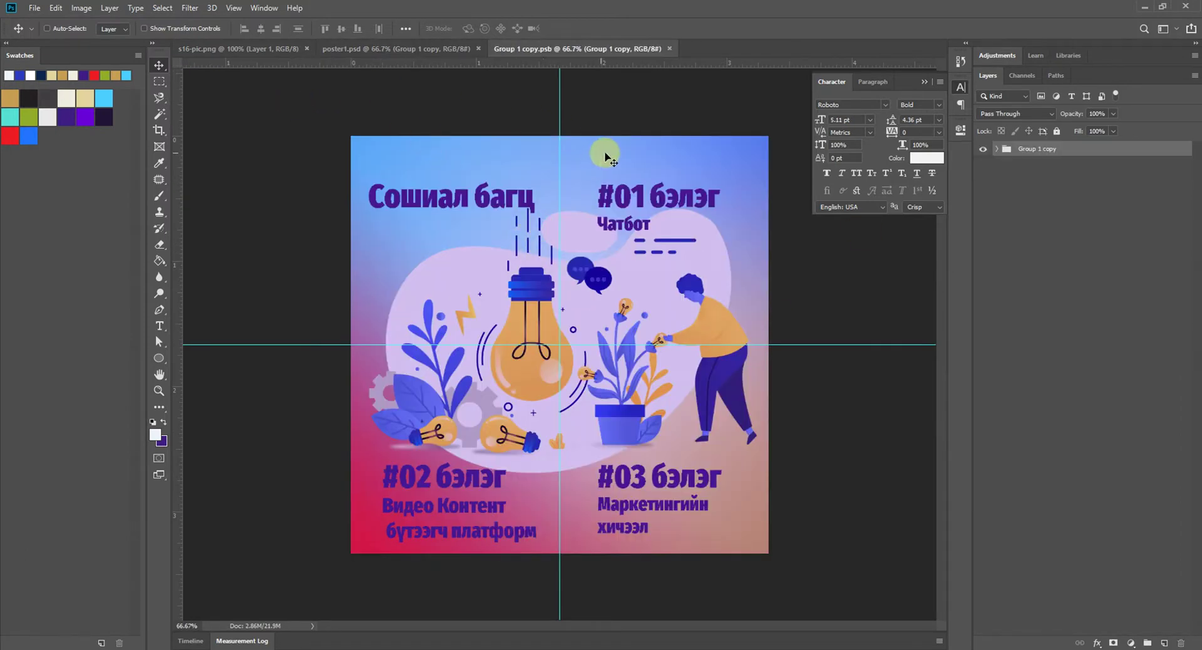
key("ctrl+semicolon")
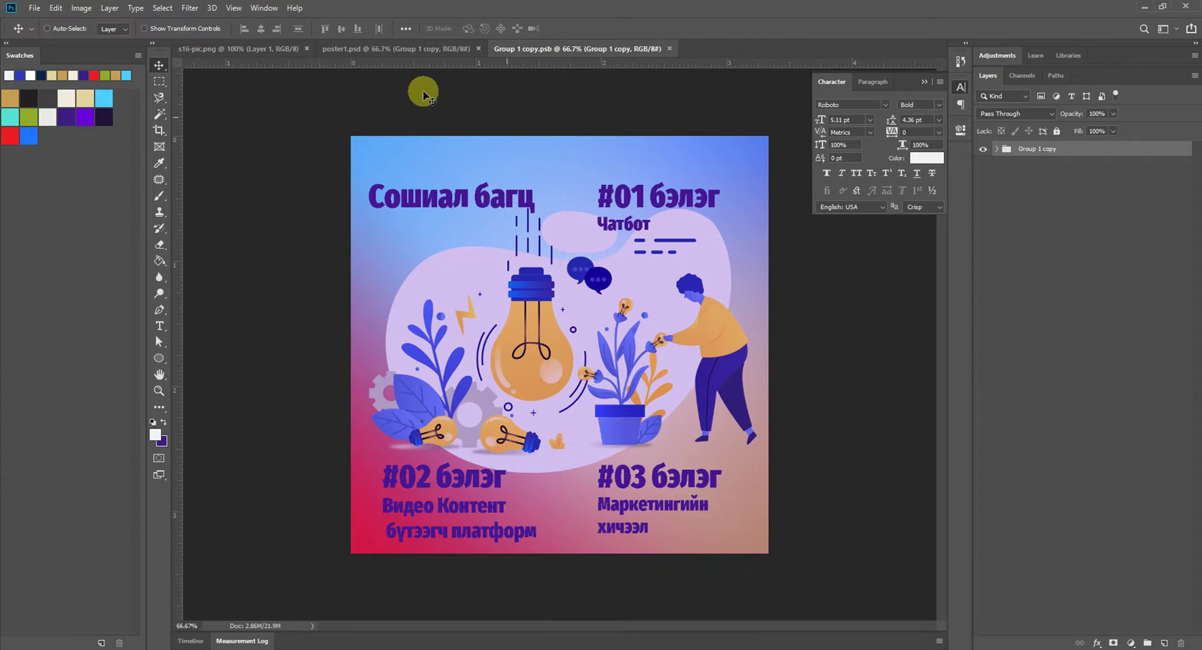
left_click(225, 51)
left_click_drag(544, 287, 546, 155)
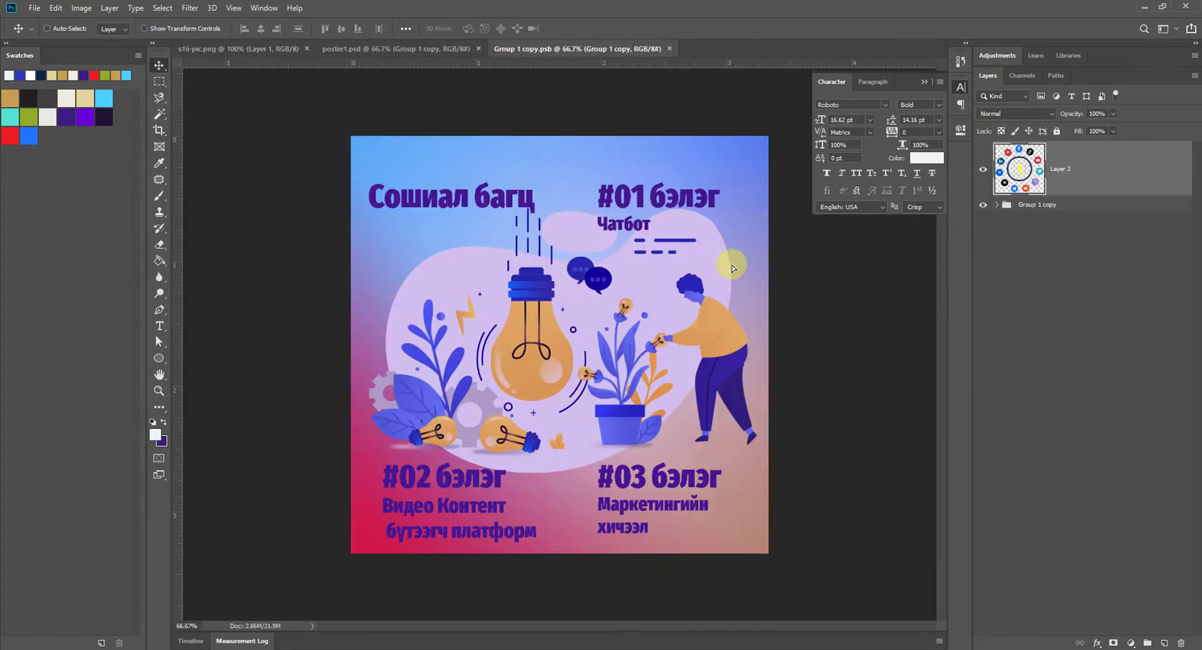
Detach the Layers panel from its dock and float it over the canvas.
left_click(1070, 56)
left_click(1040, 55)
left_click(1002, 55)
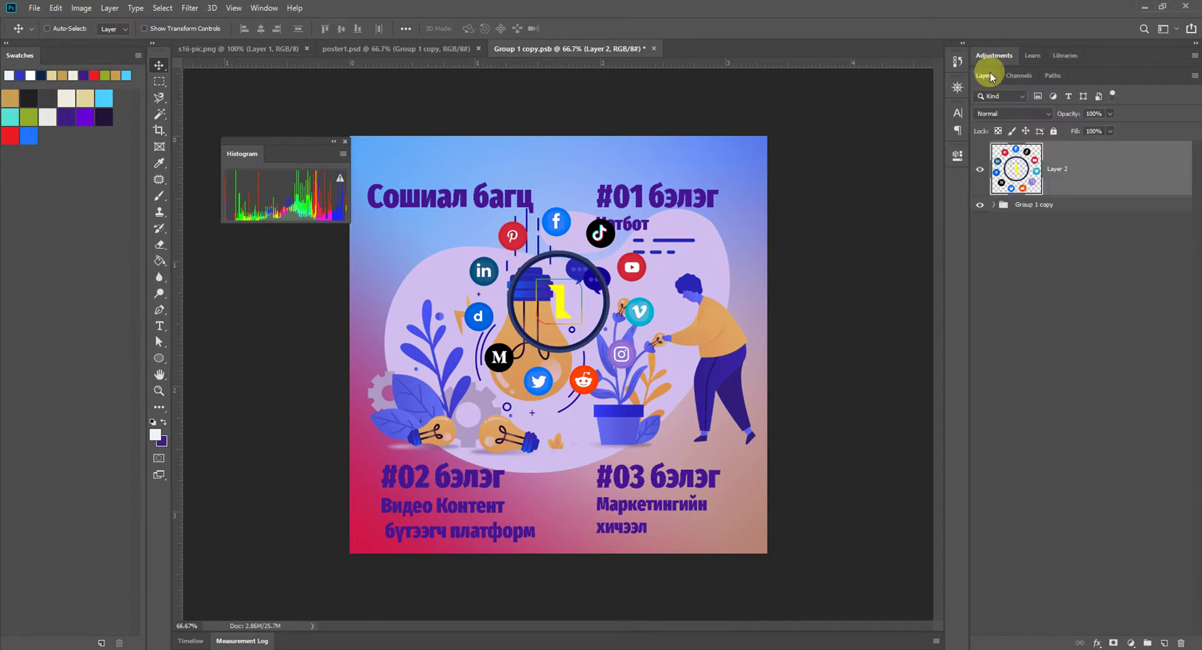
left_click_drag(985, 81, 742, 132)
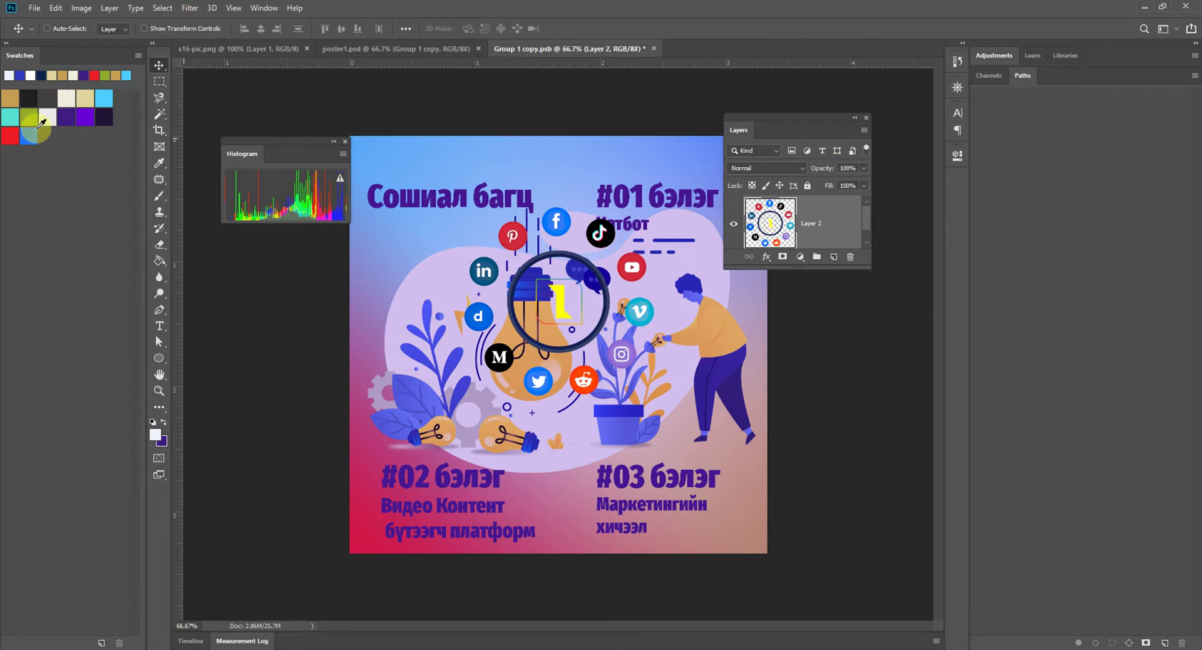
left_click(263, 7)
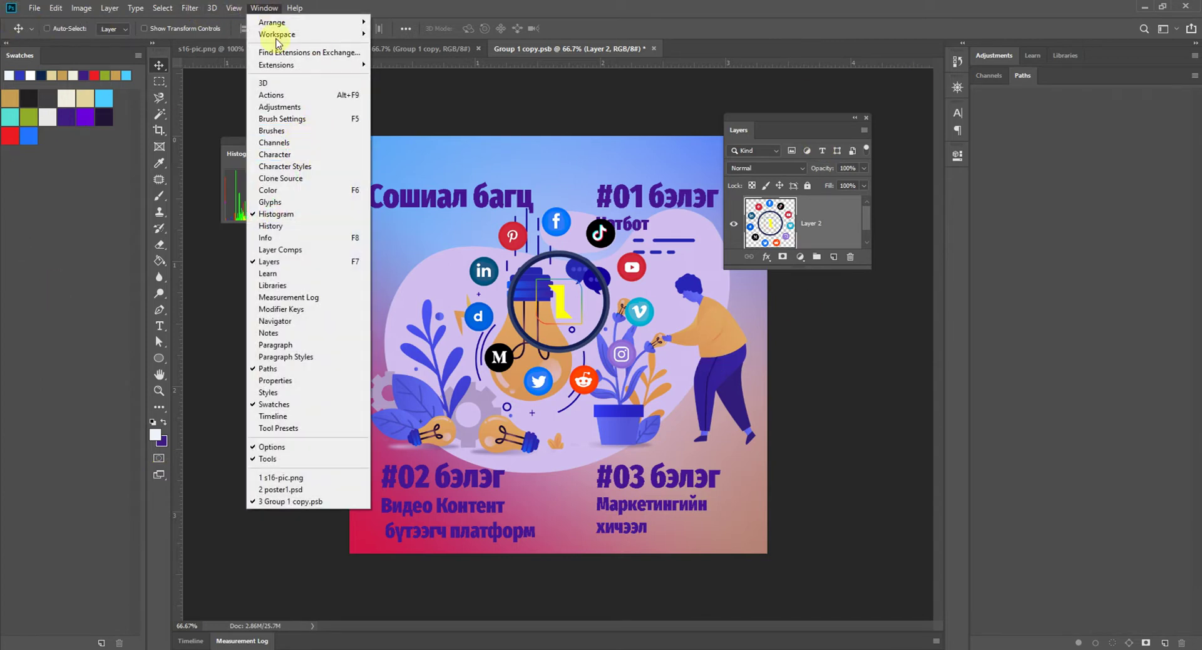
mouse_move(270, 24)
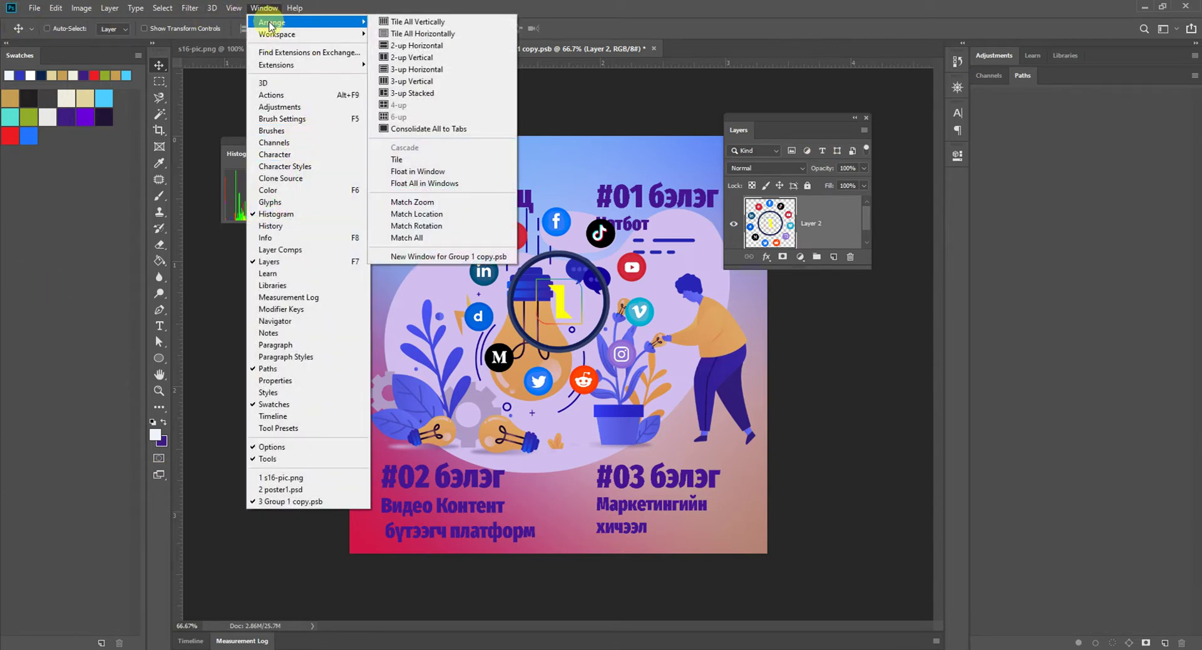
left_click(914, 332)
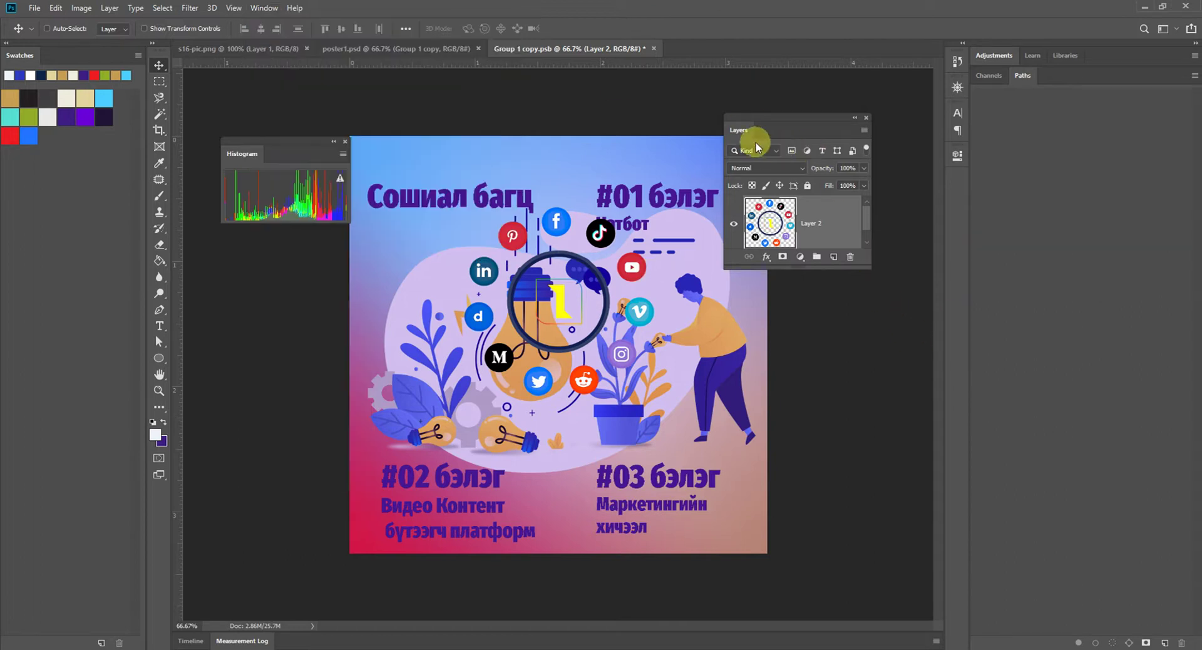
Close the floating Layers panel and the docked Paths, Channels, Learn, Adjustments and Libraries panels.
left_click(868, 118)
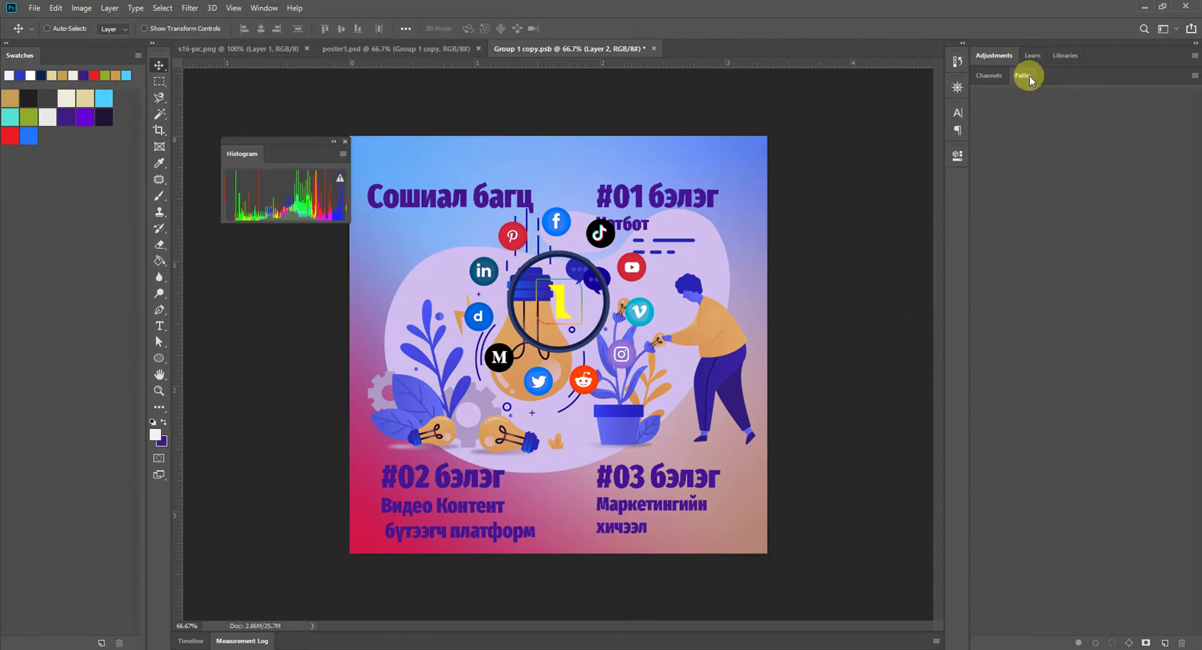
right_click(1028, 75)
left_click(1055, 88)
right_click(1002, 76)
left_click(1020, 84)
right_click(1032, 56)
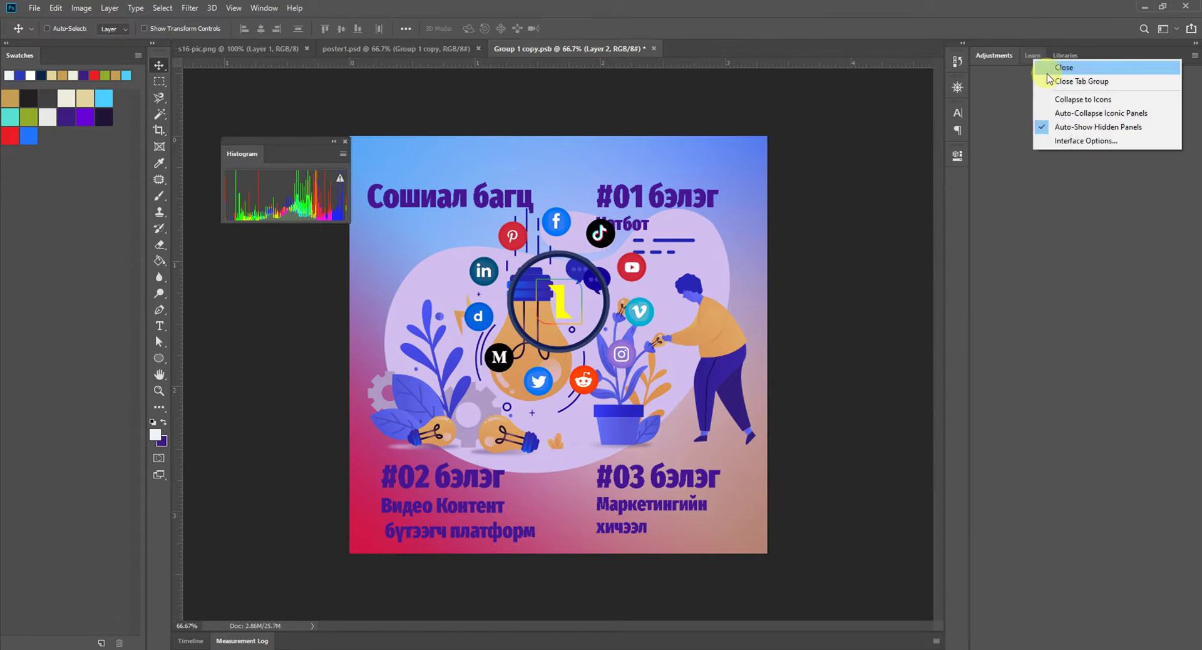
left_click(1042, 67)
right_click(1012, 58)
left_click(1020, 68)
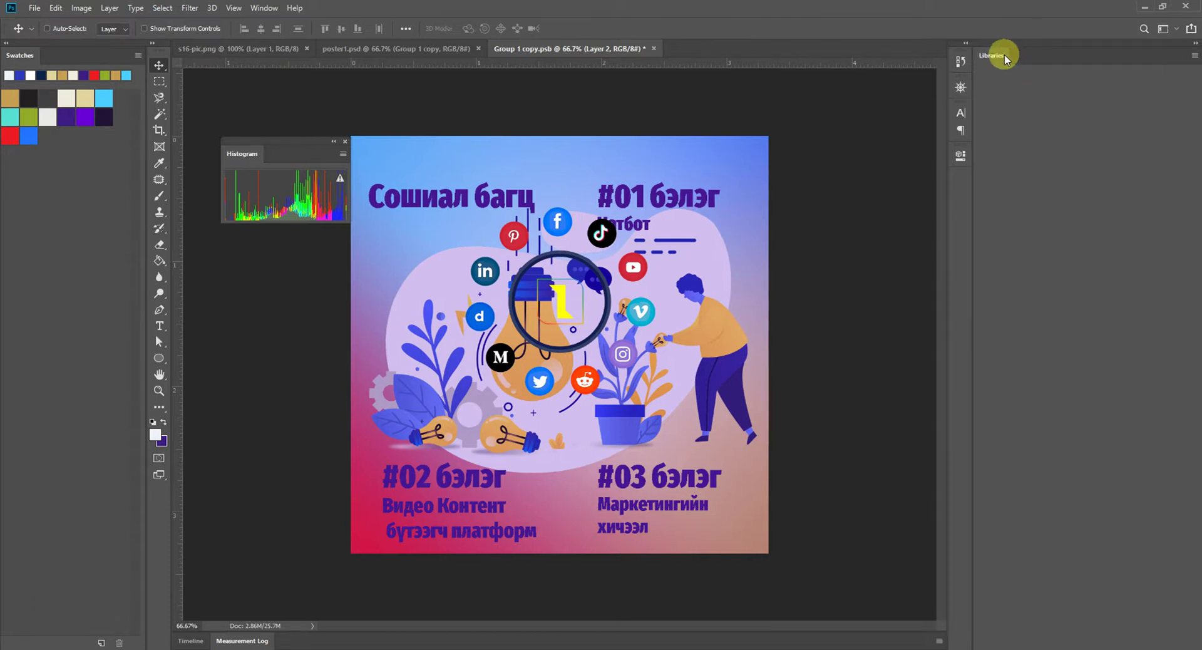
right_click(1004, 54)
left_click(1017, 63)
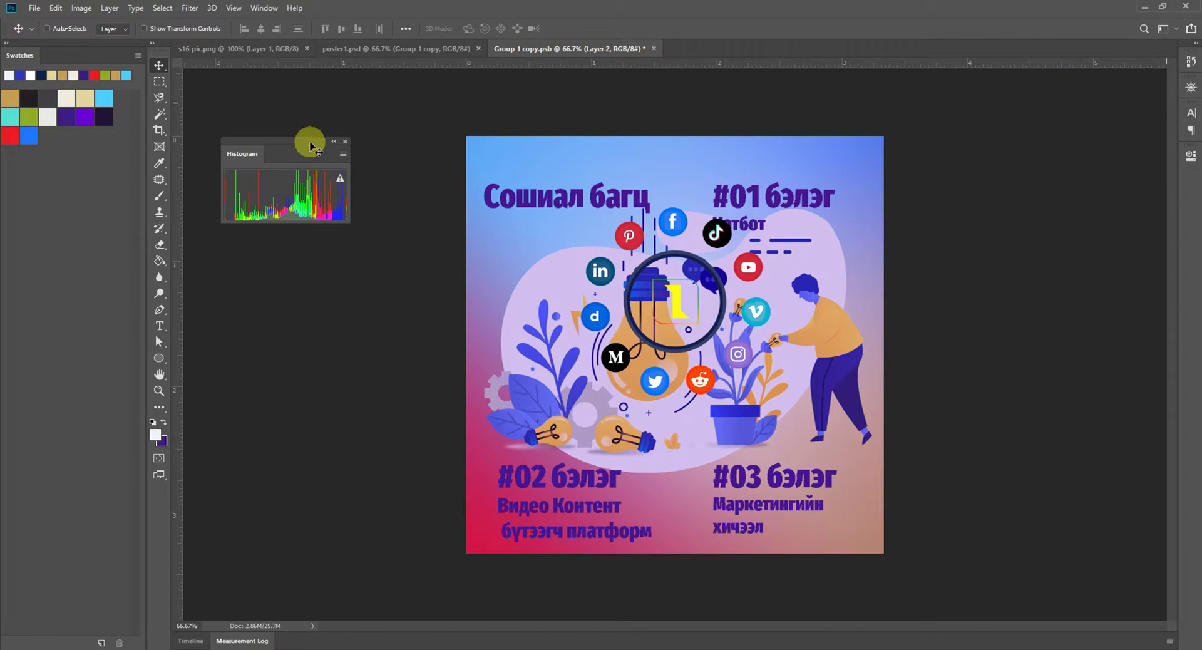
Show the Layers panel again and move it over the upper part of the artwork.
left_click(275, 8)
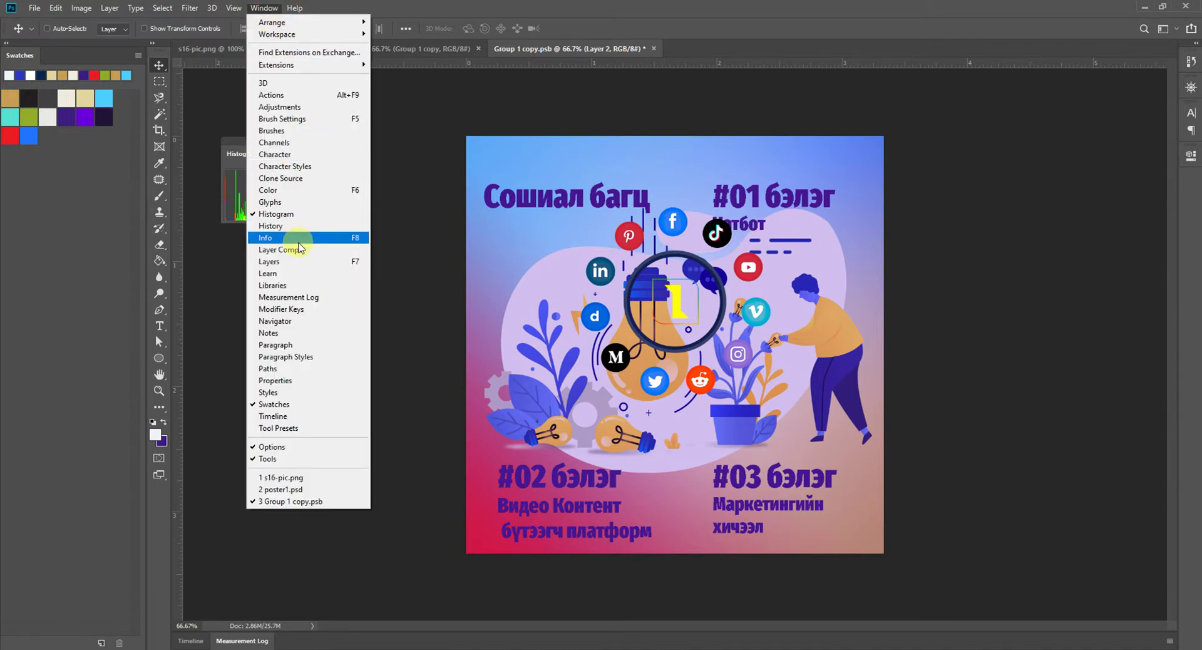
left_click(269, 262)
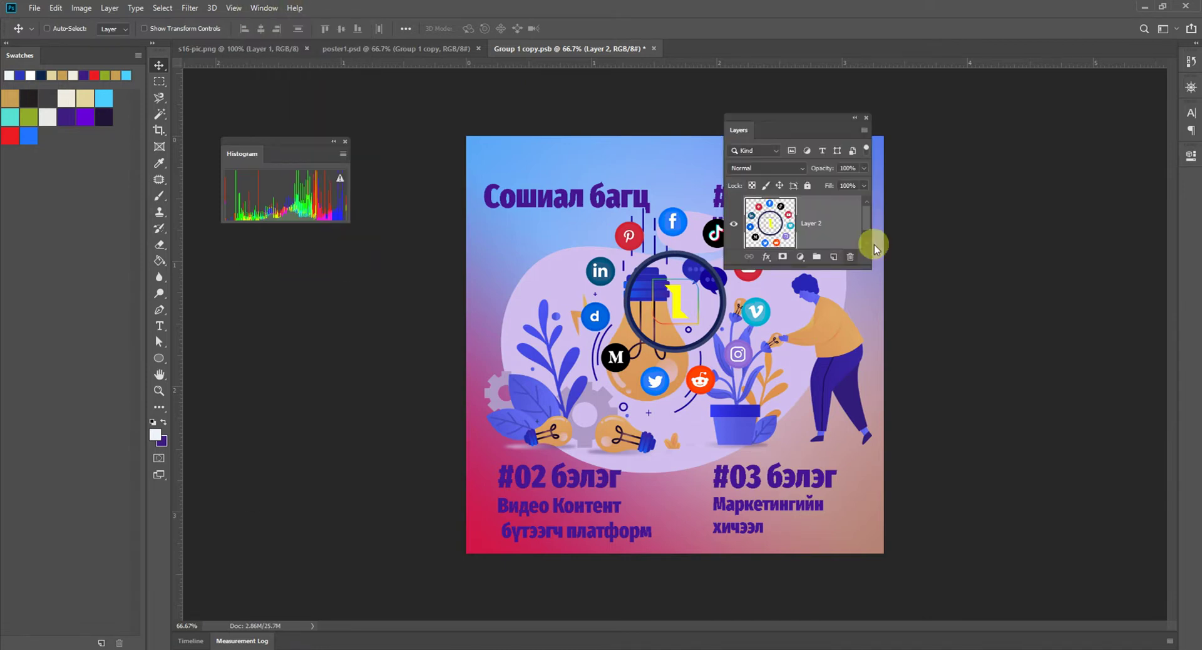
left_click_drag(727, 121, 497, 179)
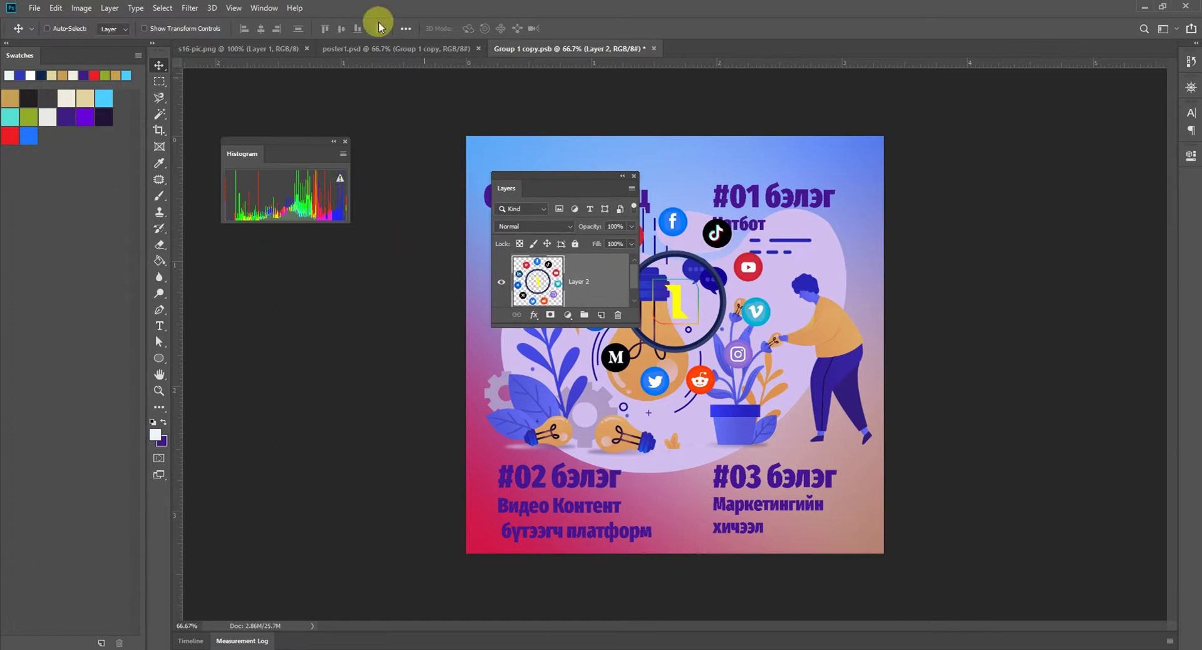
Show the Character and Paragraph panels and pull them out as separate floating panels over the canvas.
left_click(263, 8)
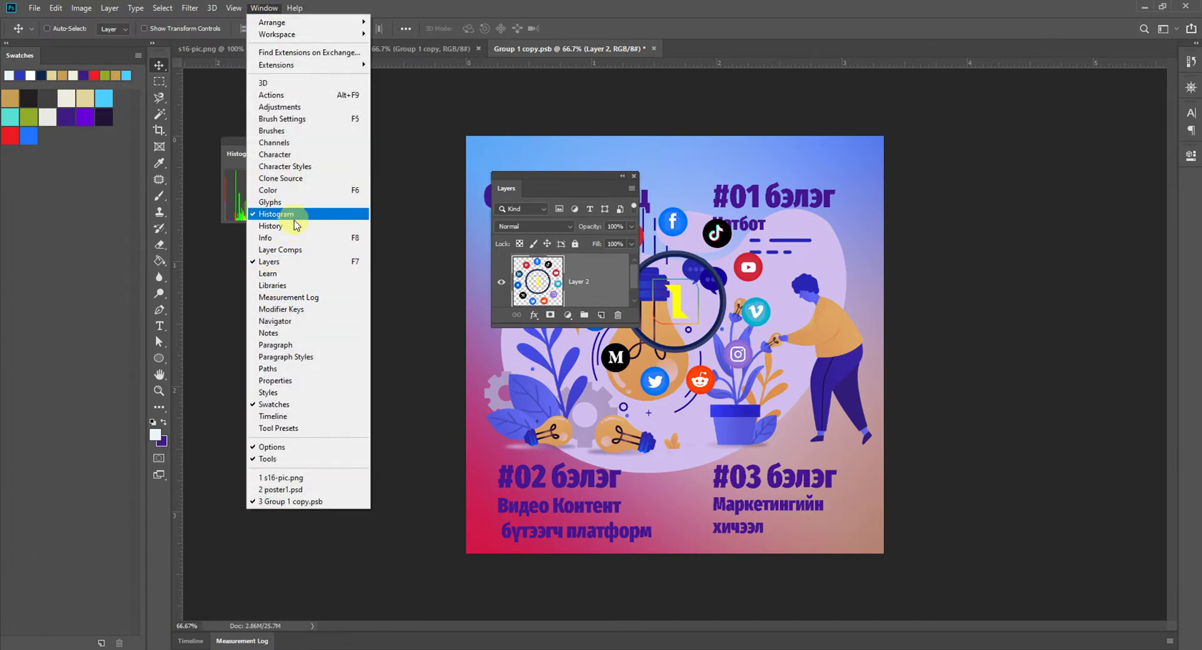
left_click(297, 156)
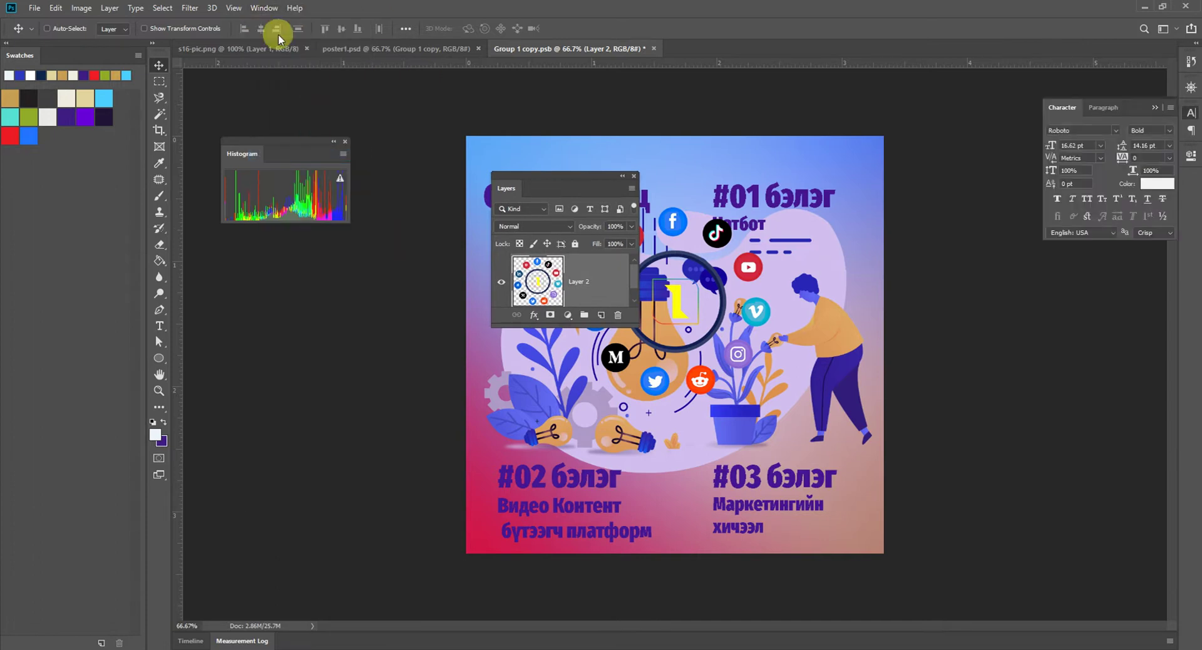
left_click(264, 8)
left_click(279, 345)
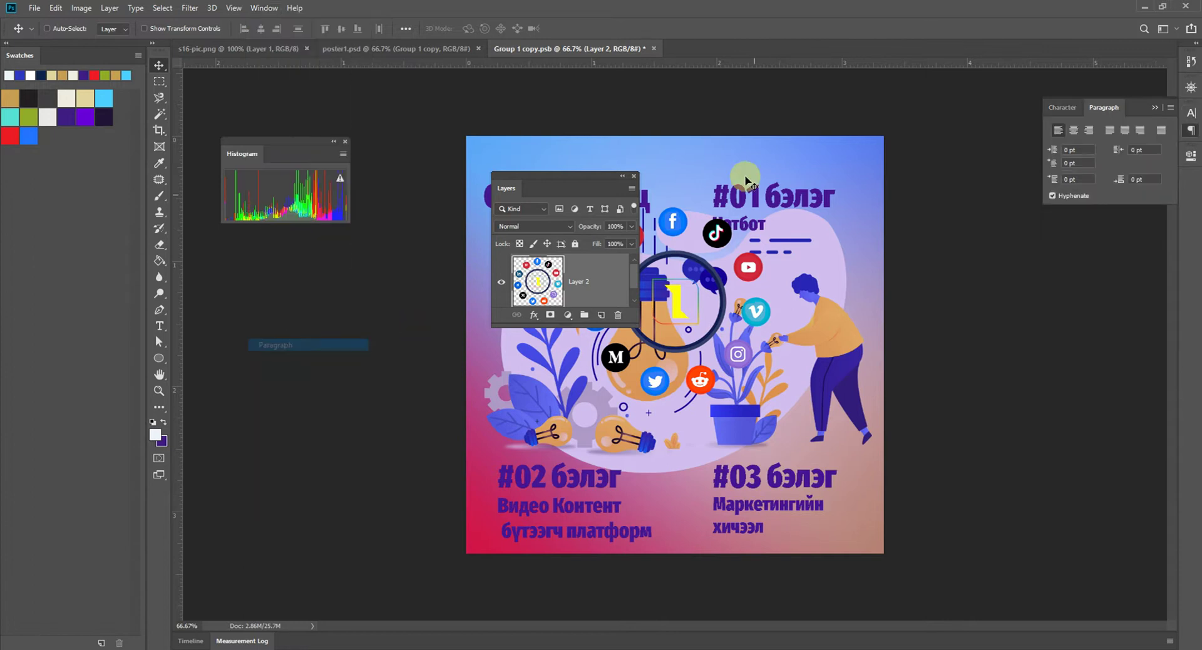
left_click_drag(1137, 107, 880, 157)
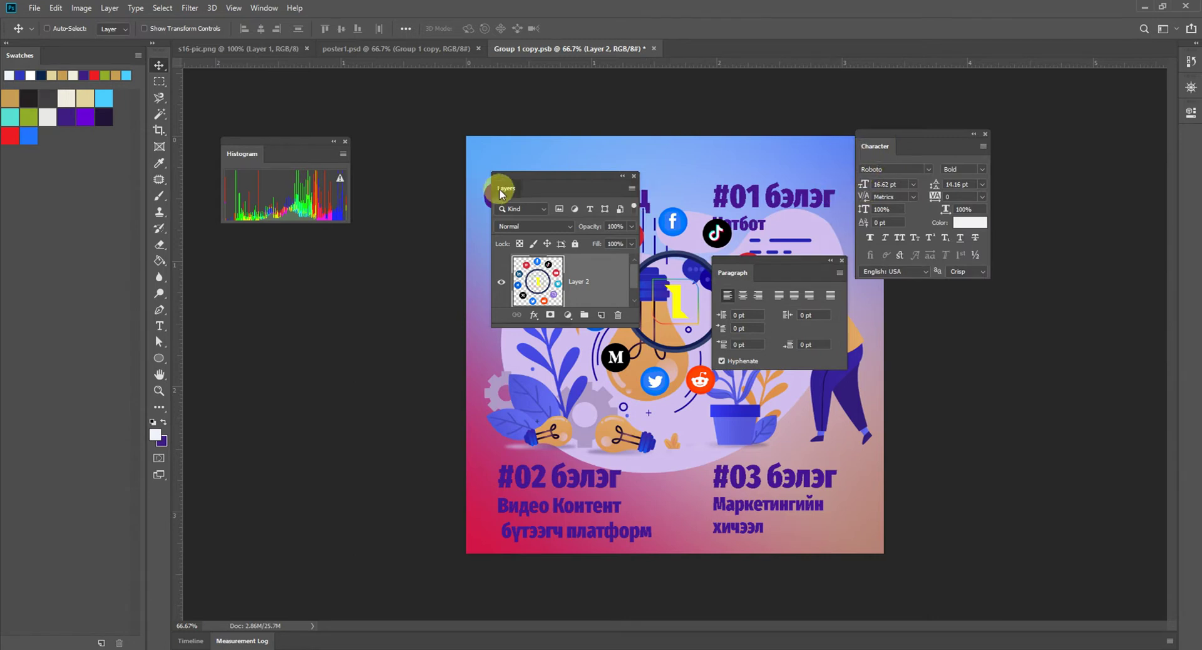
Dock the Layers panel beside the collapsed icon column and stack the Paragraph panel above it, minimized.
left_click_drag(500, 189, 151, 341)
left_click_drag(177, 58, 1195, 177)
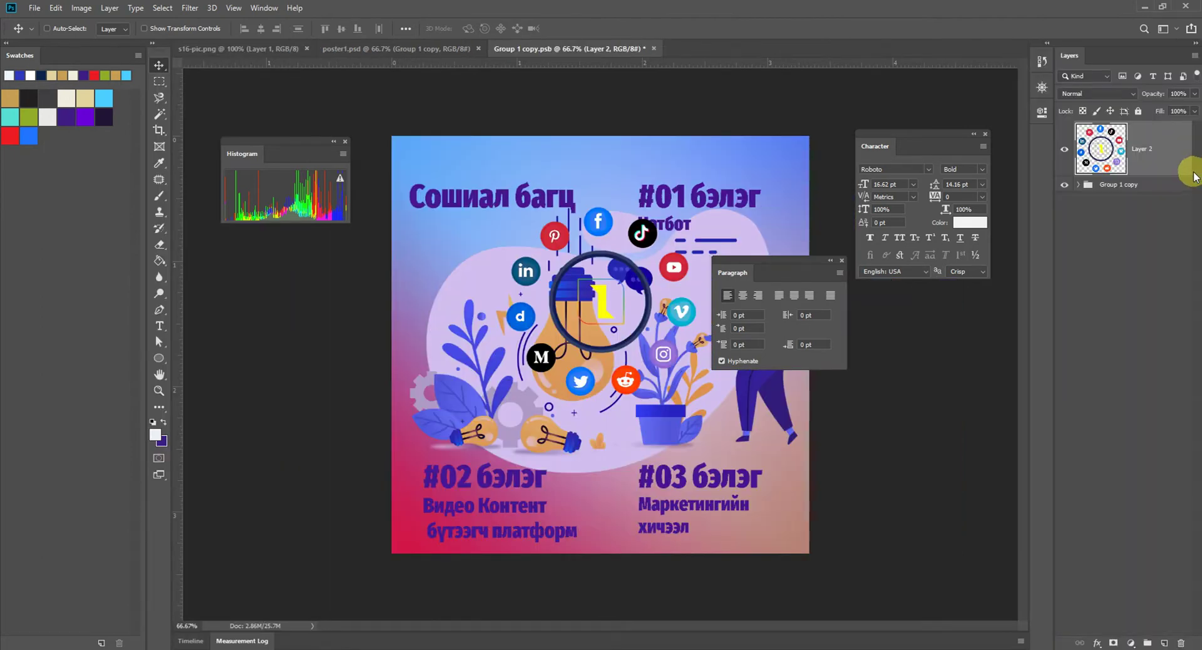
left_click_drag(735, 274, 1086, 43)
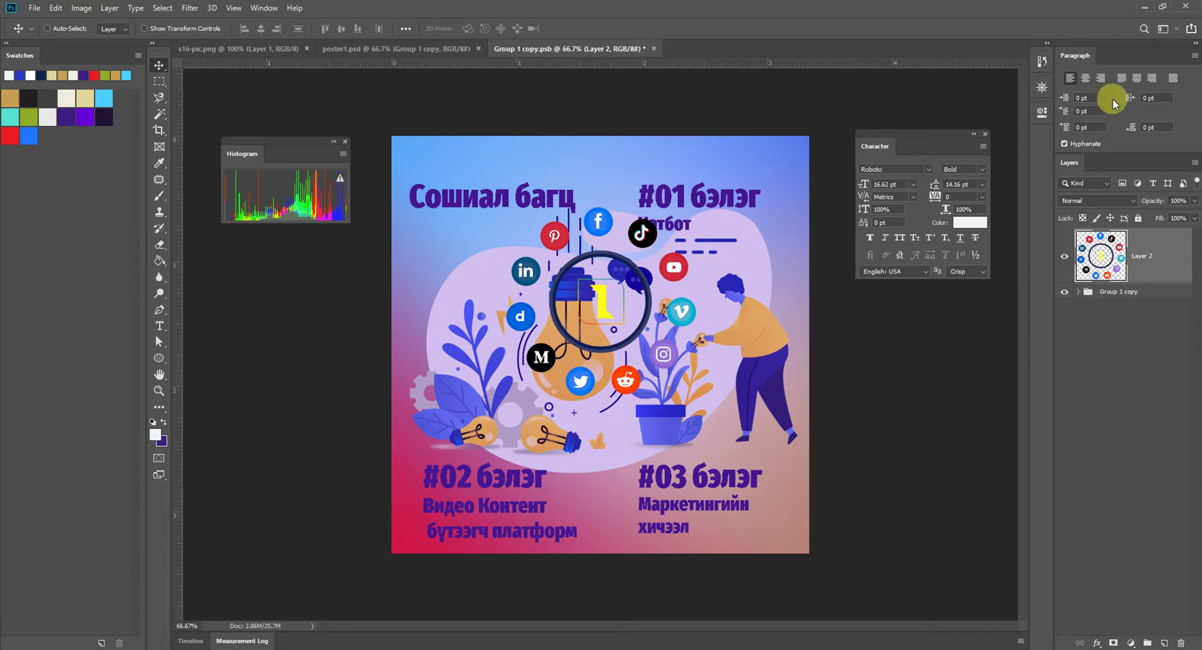
double_click(1075, 56)
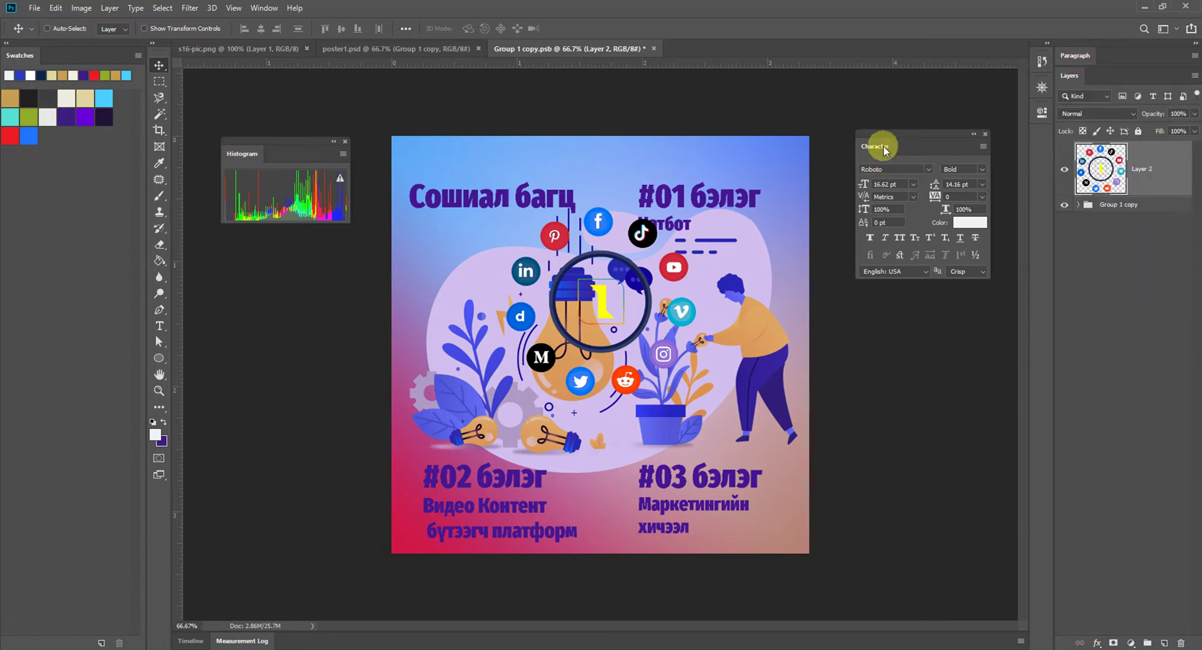
Group the Character panel with the docked Layers panel and bring Layers to the front.
left_click_drag(884, 149, 1082, 78)
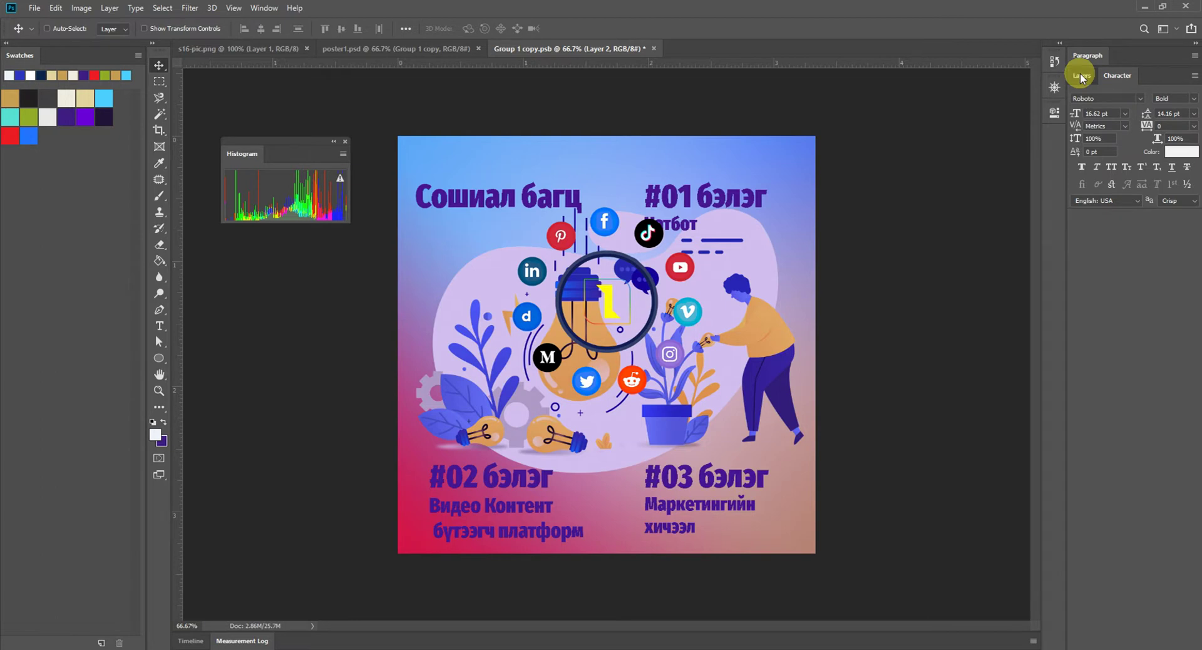
left_click_drag(1080, 79, 1087, 67)
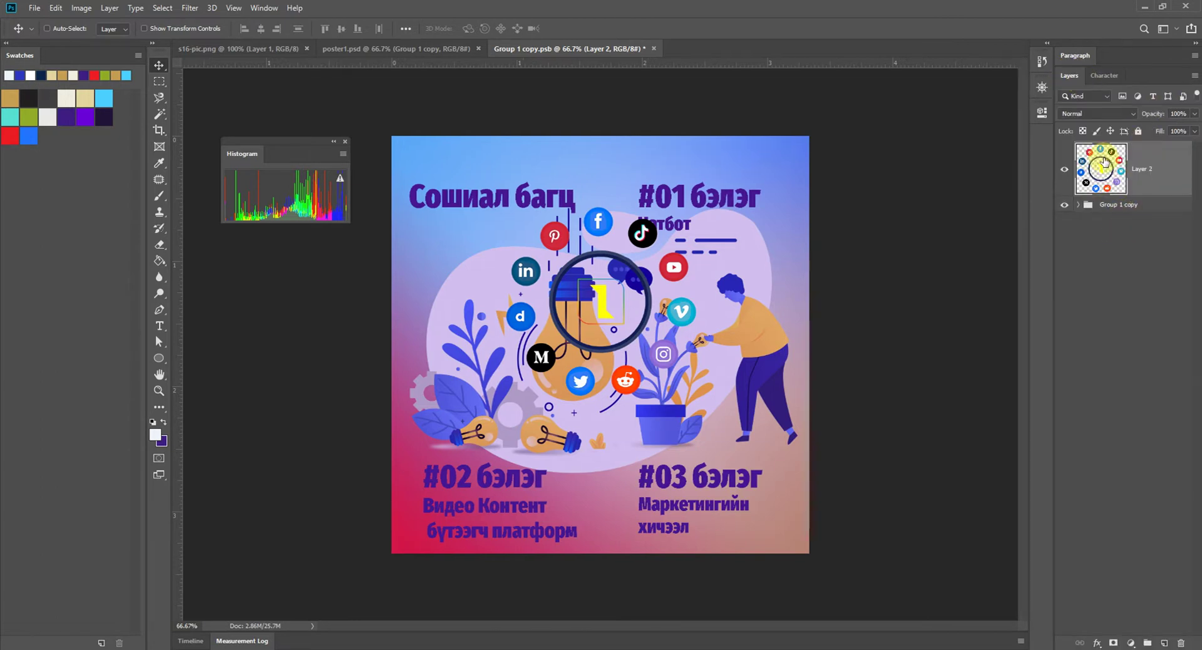
Try the Photography, Graphic and Web, and Motion workspaces, and return to the Essentials workspace.
left_click(1174, 29)
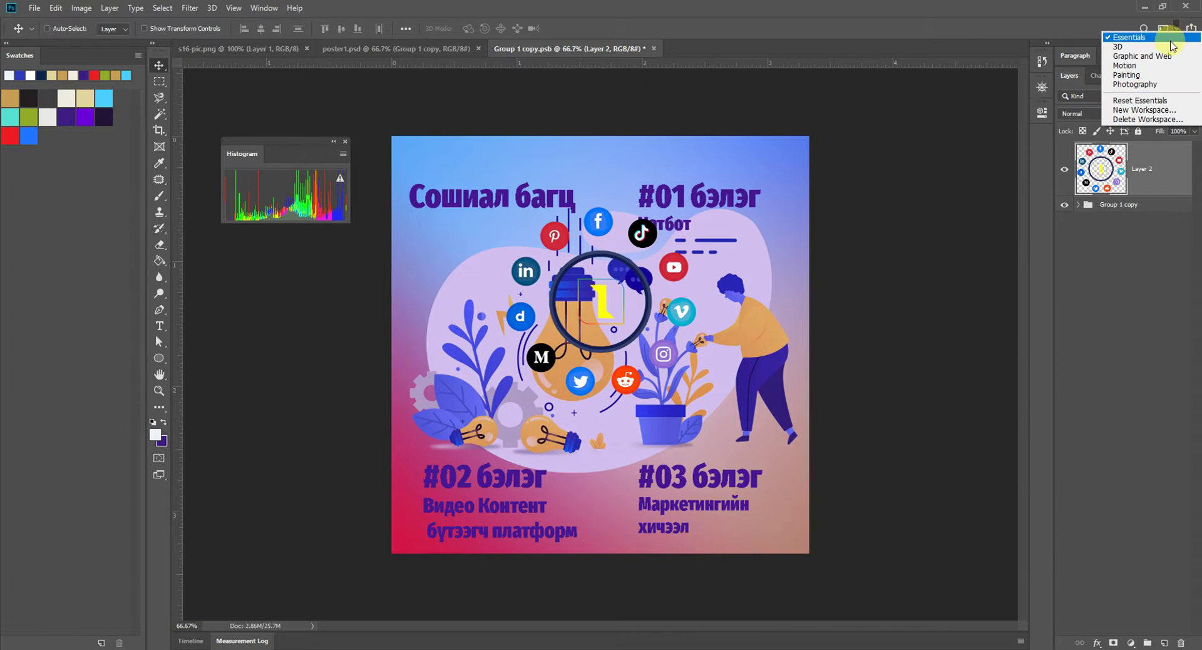
left_click(1166, 86)
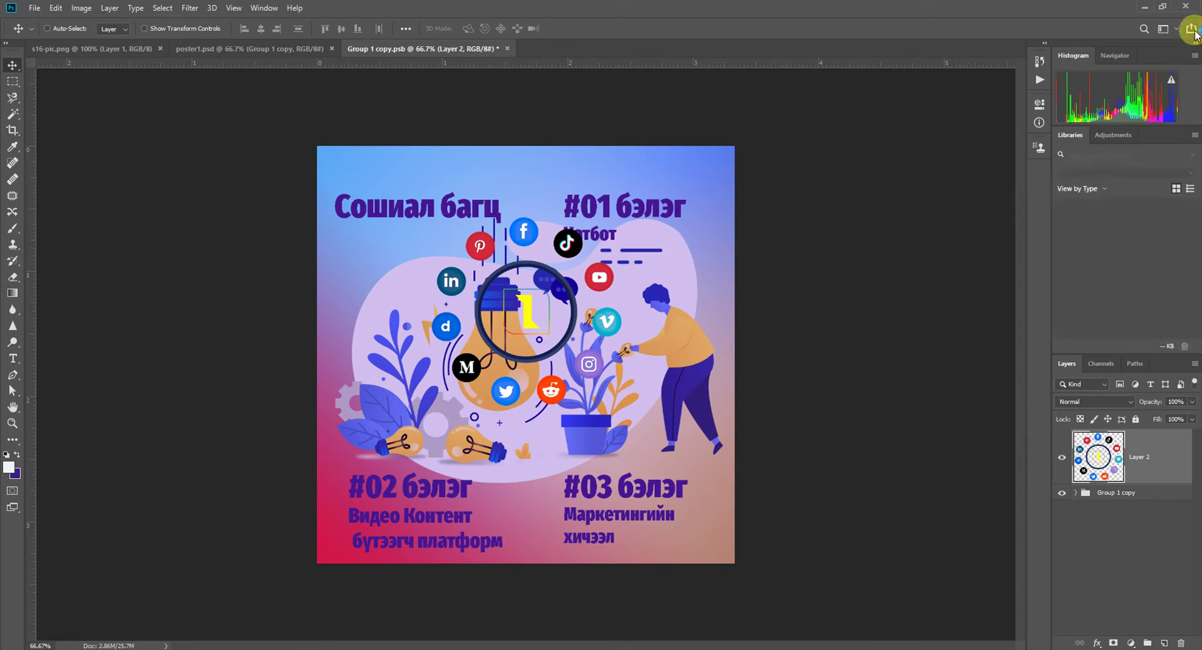
left_click(1177, 31)
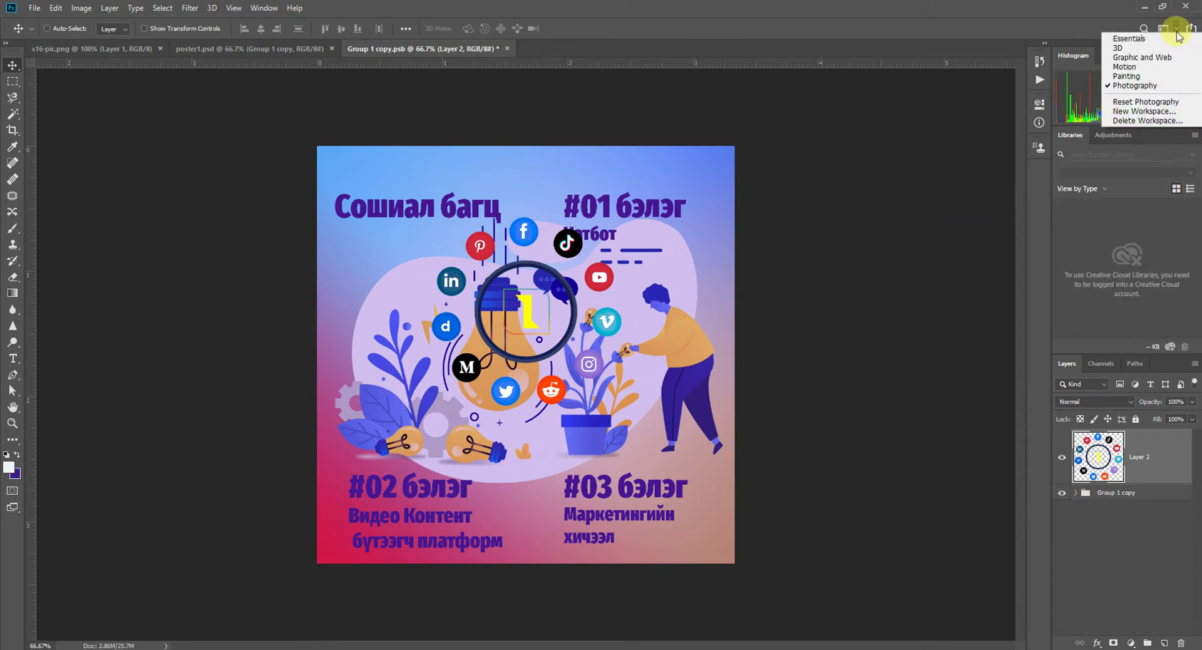
left_click(1140, 57)
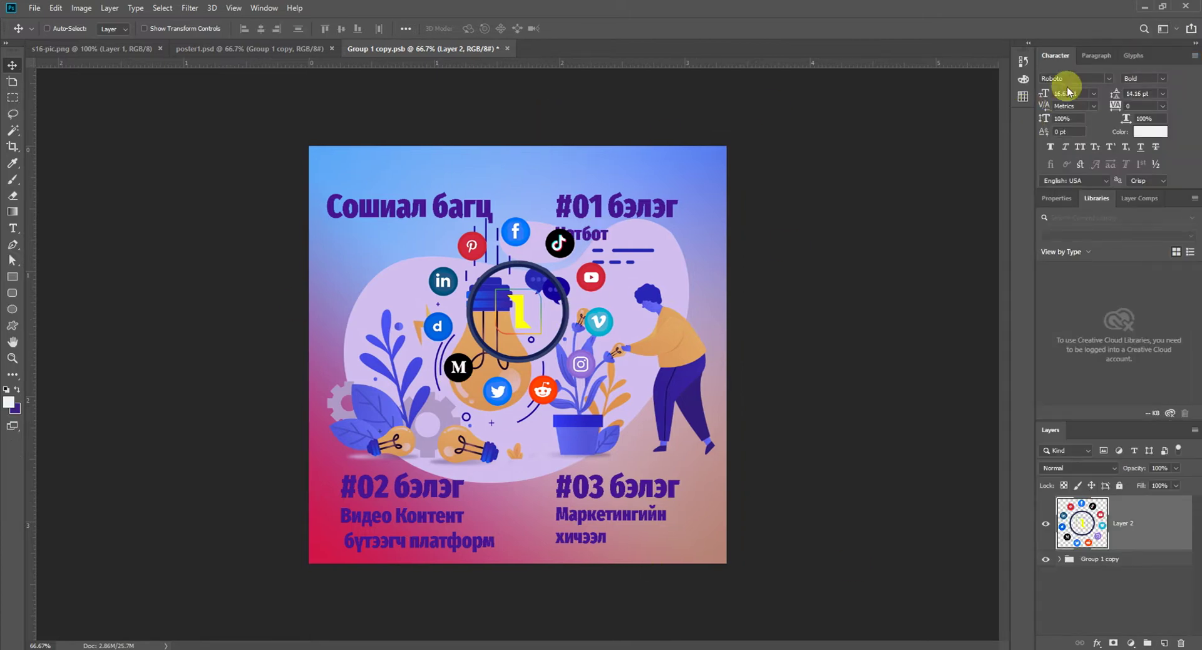
left_click(1176, 28)
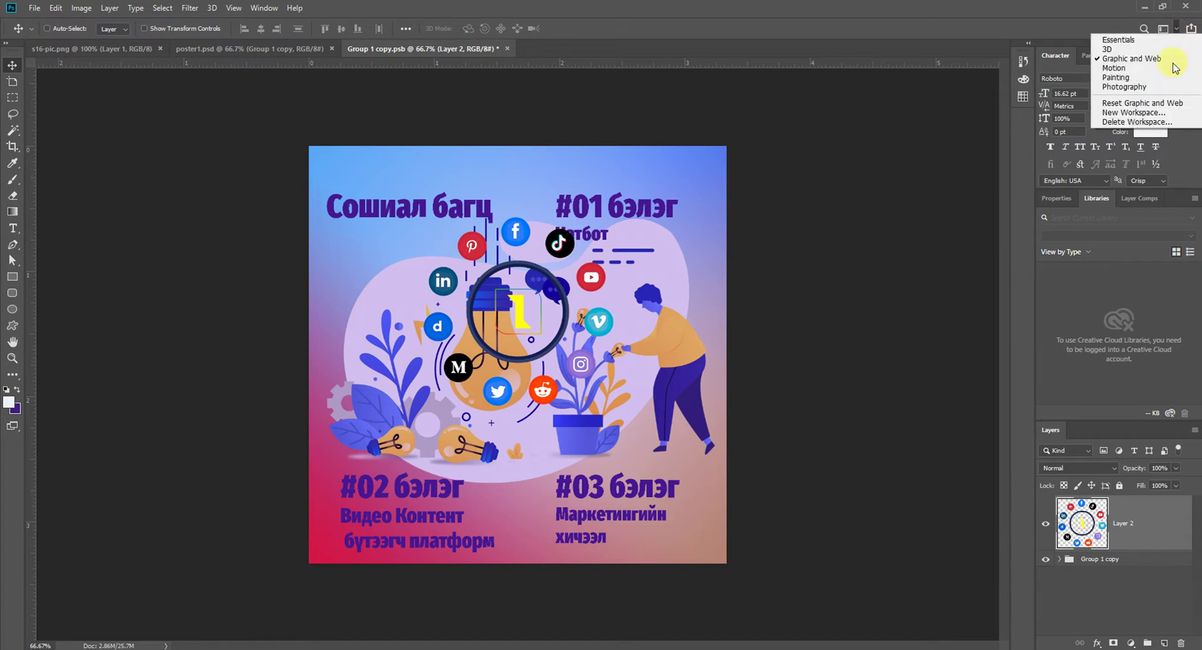
left_click(1158, 69)
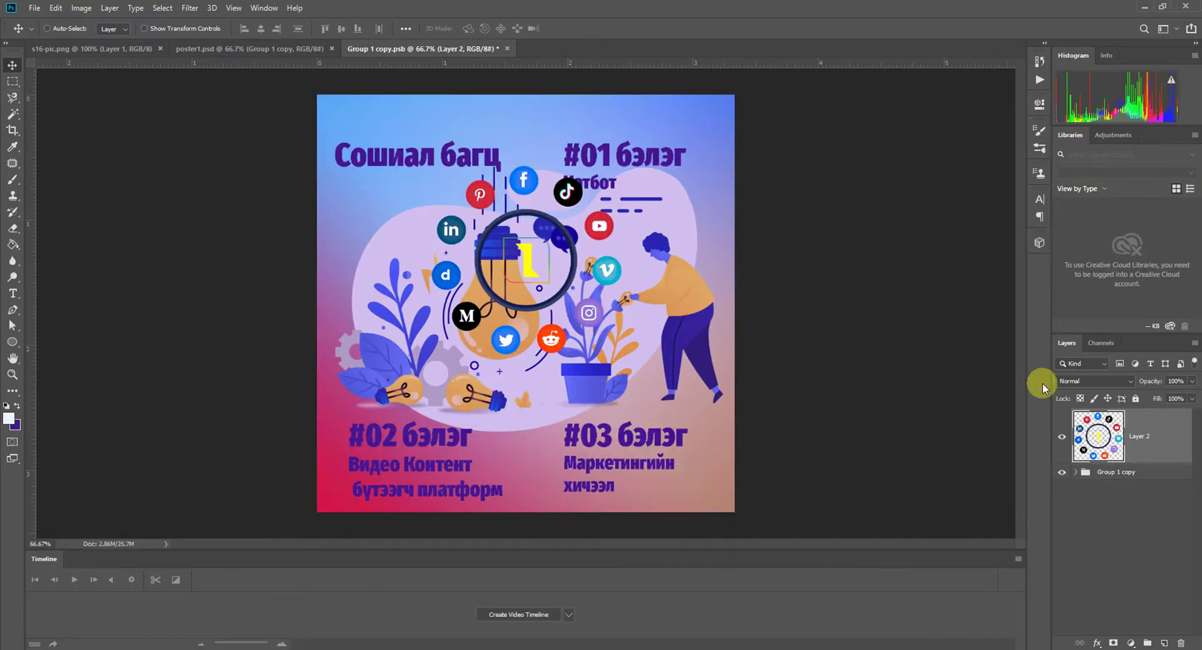
left_click(1177, 30)
left_click(1176, 49)
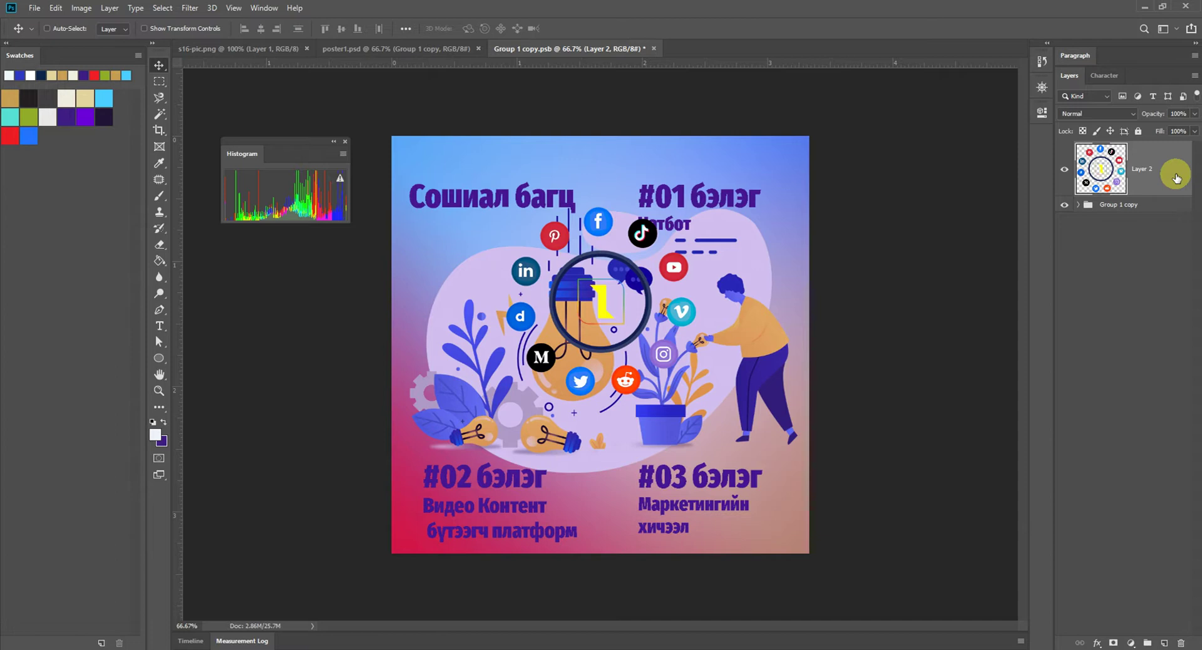
Save the current panel layout as a new workspace named mytemp and check it in the workspace list.
left_click(1177, 30)
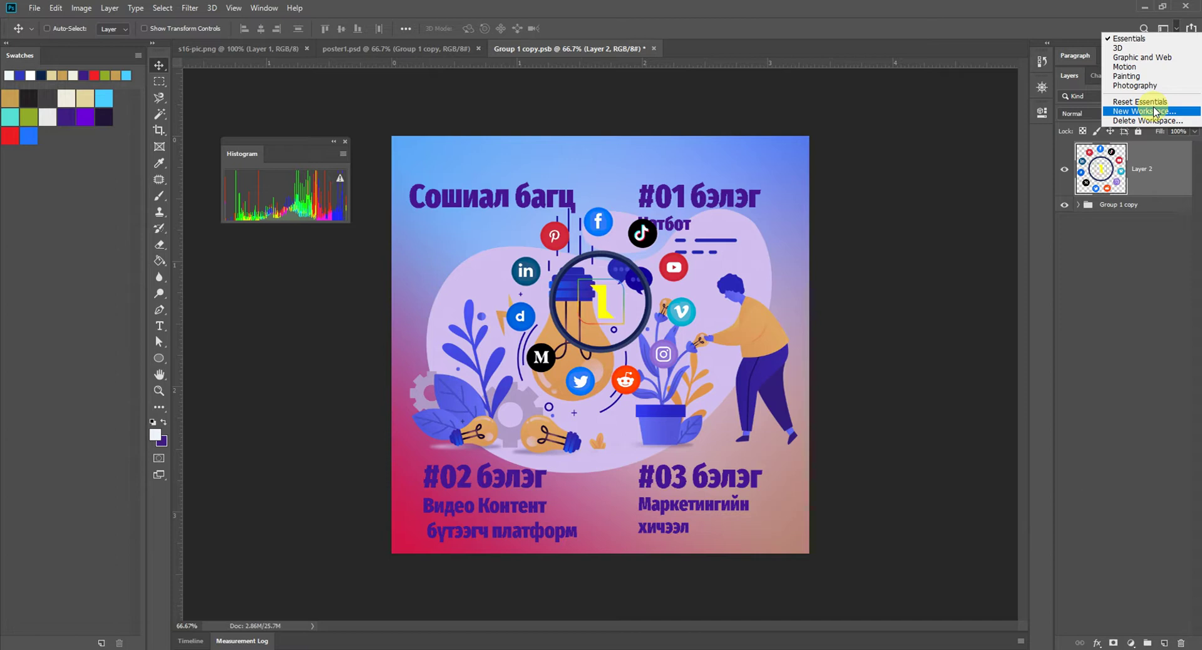
left_click(1155, 111)
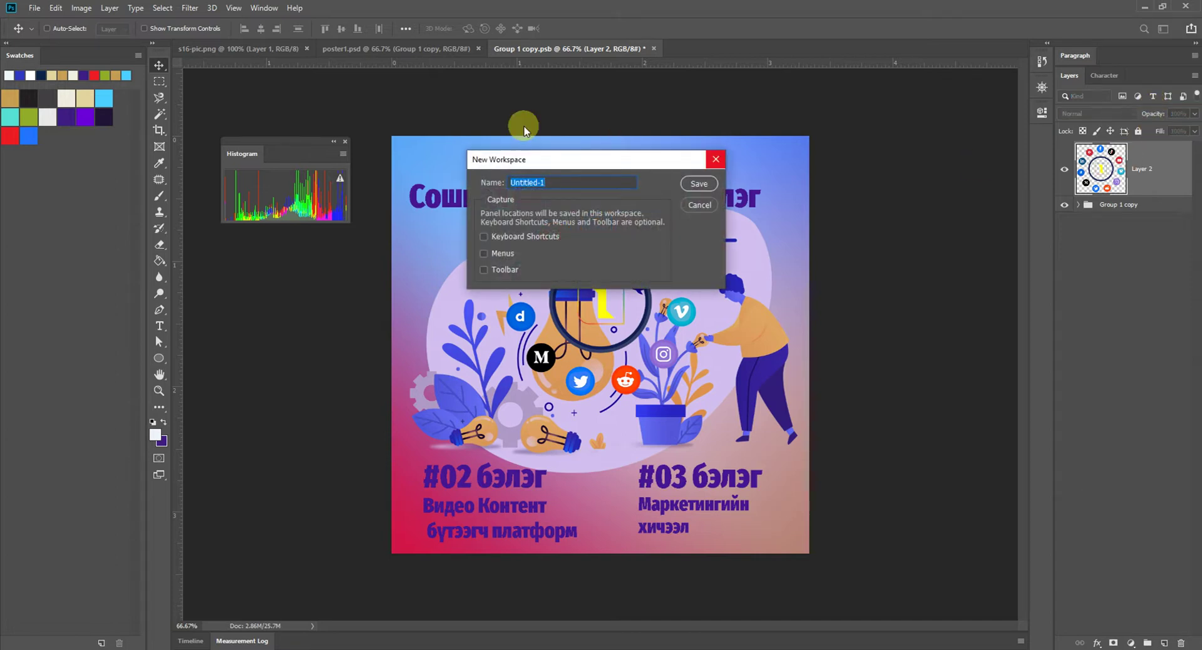
type("mytemp")
key("Return")
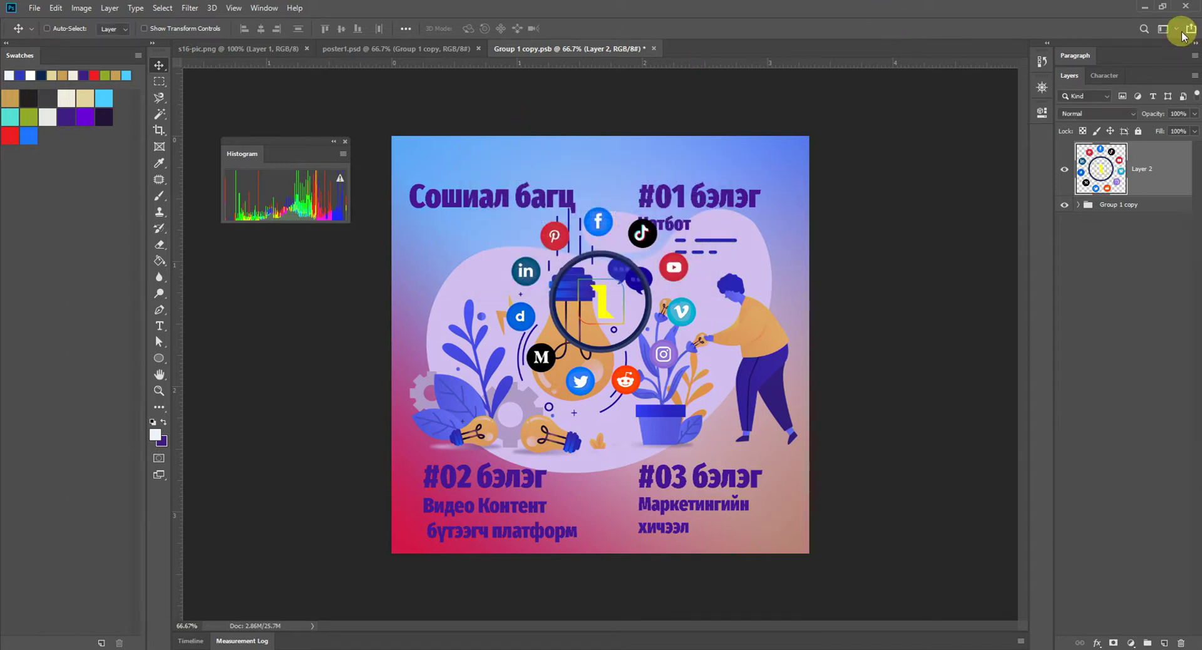
left_click(1179, 29)
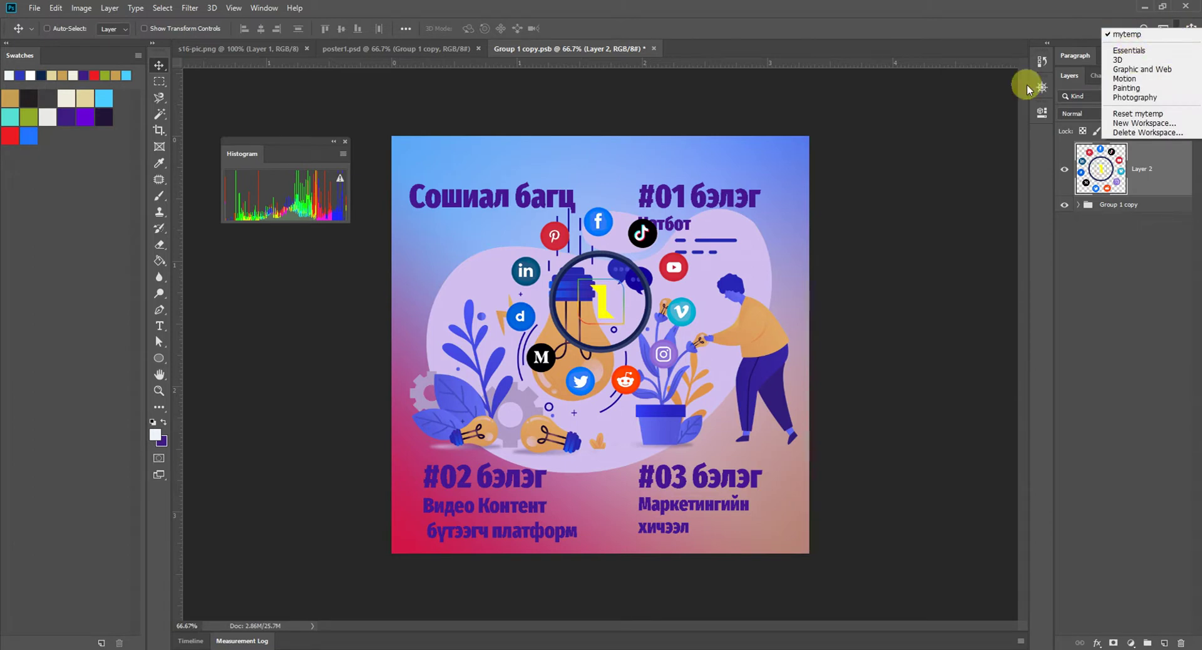
left_click(876, 290)
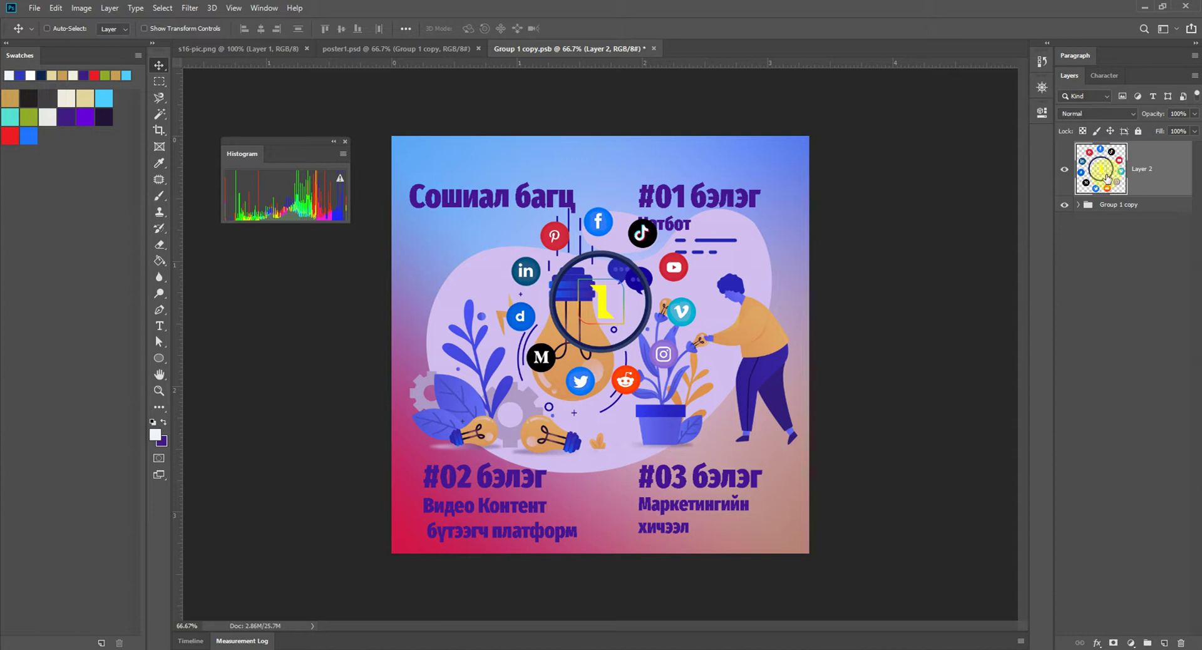
Preview the blend modes on Layer 2, keeping Normal.
left_click(1094, 119)
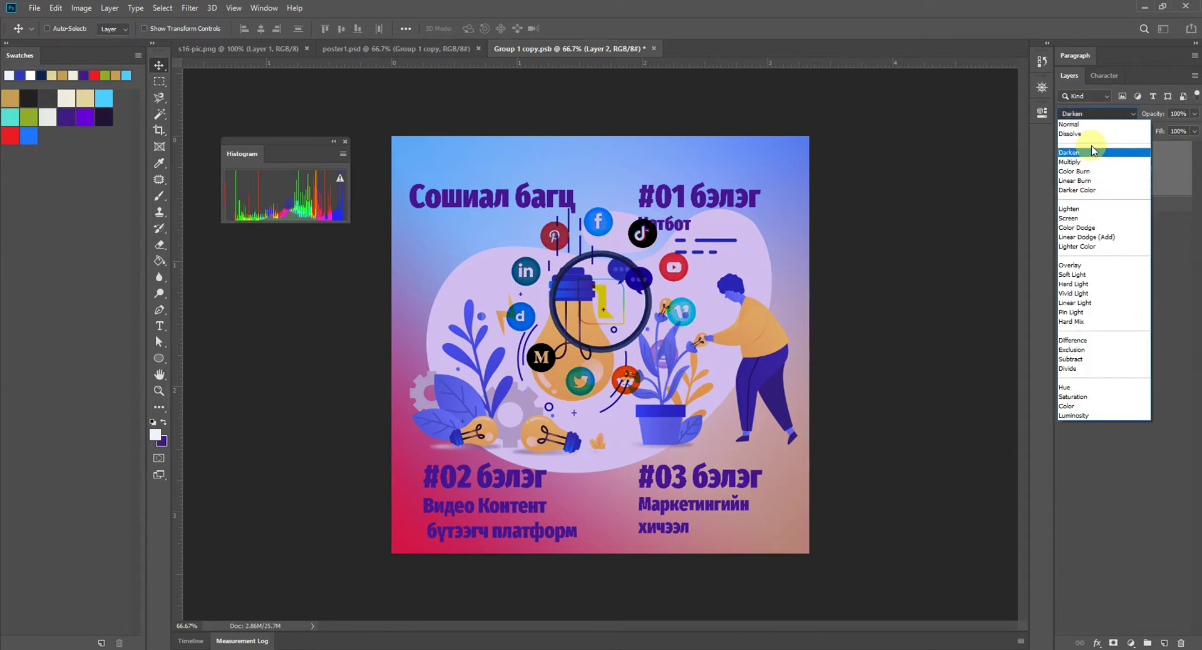
left_click(641, 301)
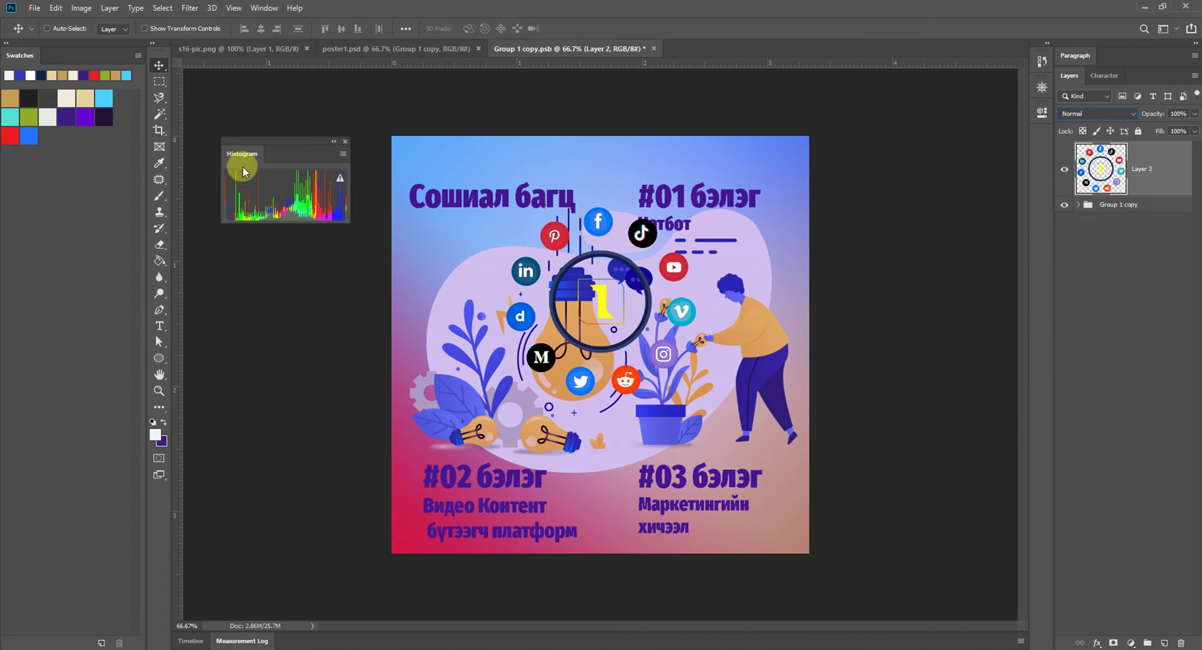
Draw a rectangle shape about 250 × 381 px over the poster's lower left and fill it with the near-white recent color.
left_click(159, 360)
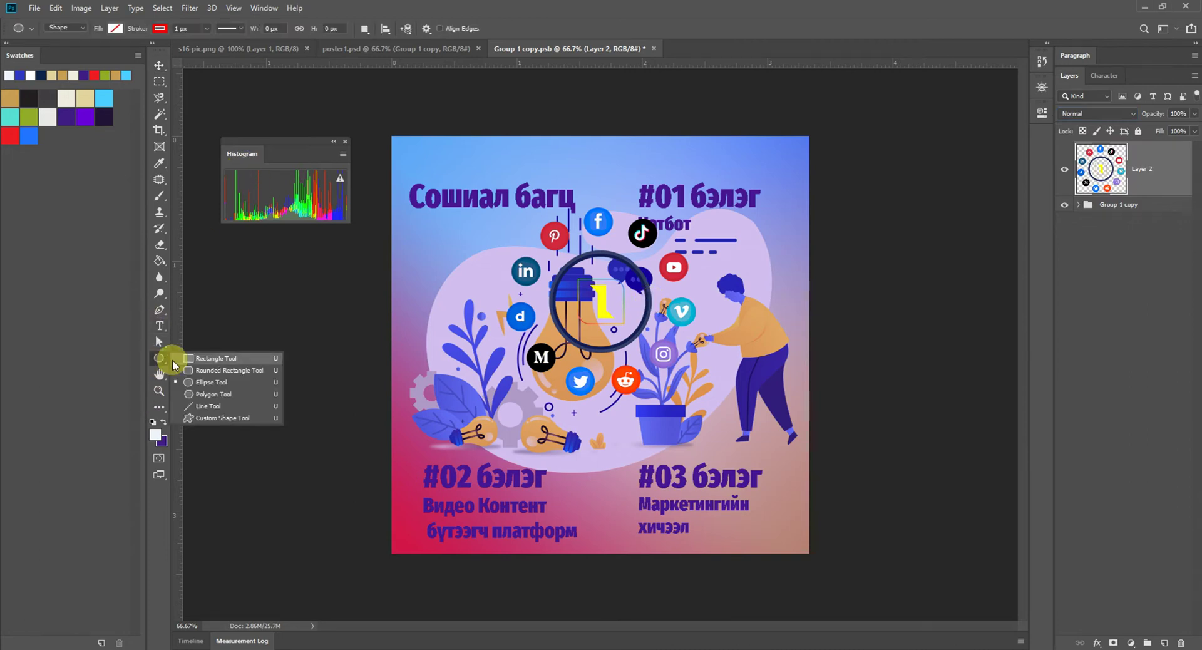
left_click(188, 360)
left_click_drag(468, 342, 571, 500)
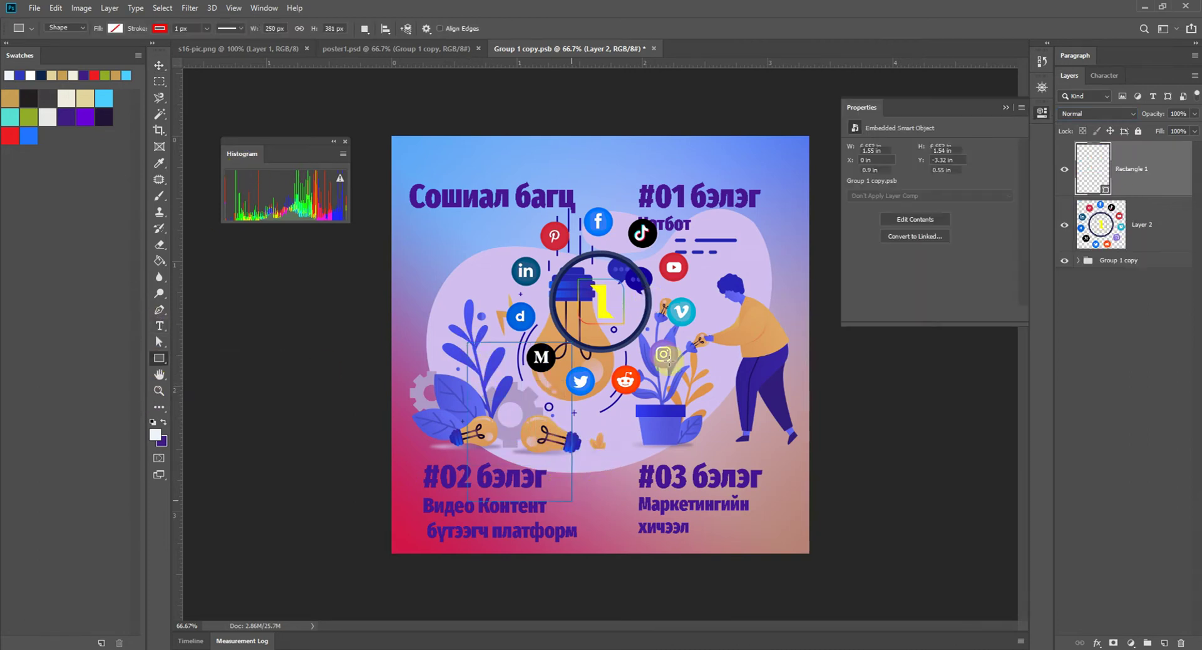
left_click(857, 188)
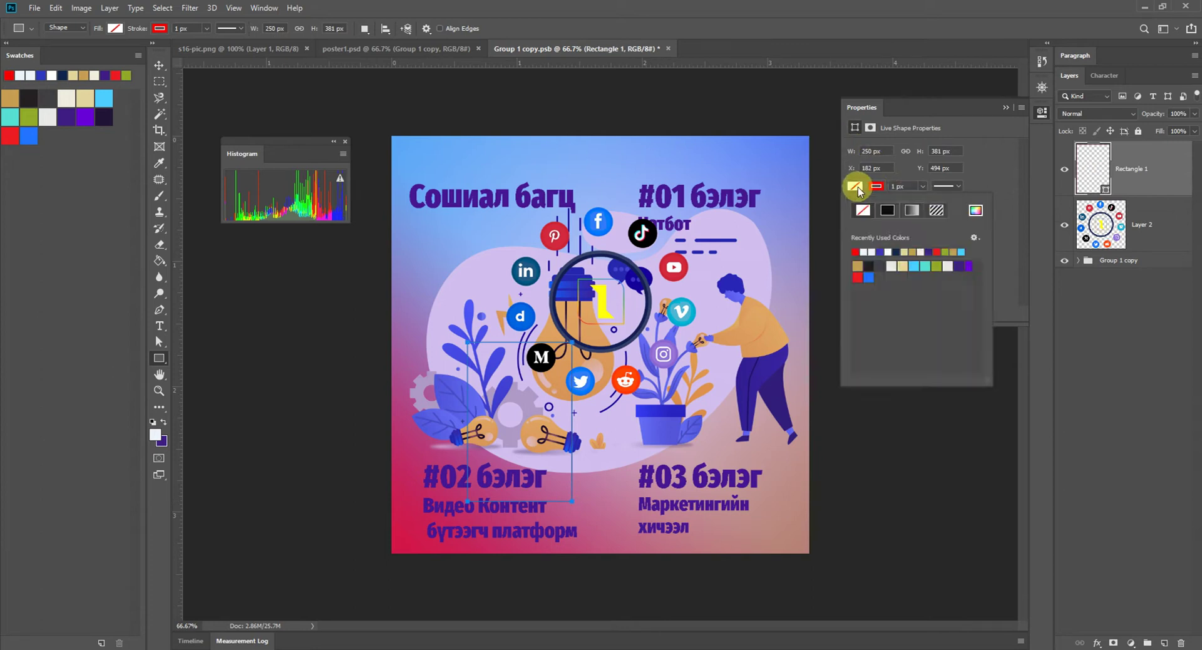
left_click(874, 249)
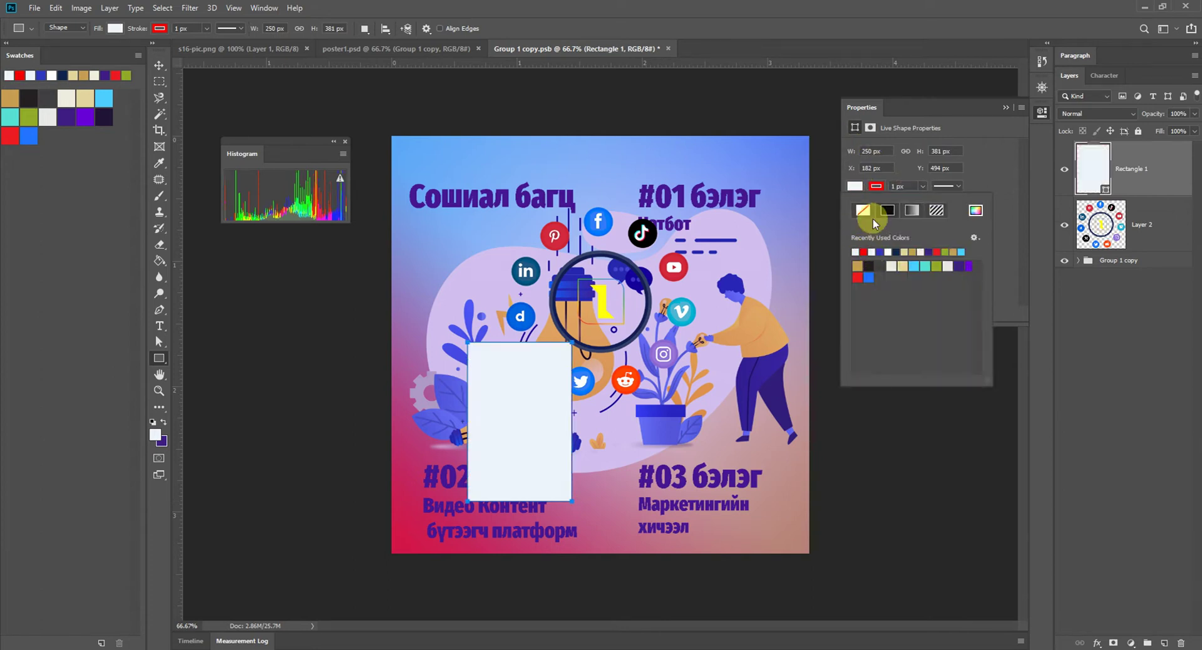
left_click(154, 65)
left_click(535, 278)
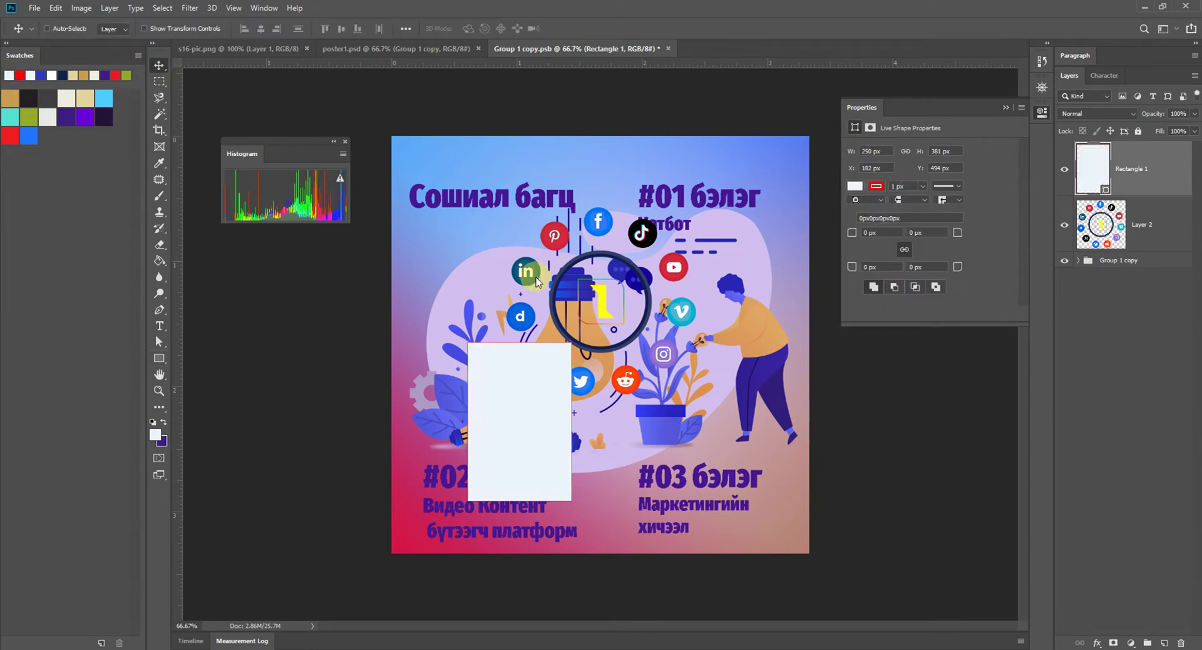
Duplicate the light rectangle beside the original on its right and fill the copy with the near-black swatch.
left_click_drag(559, 467, 686, 466)
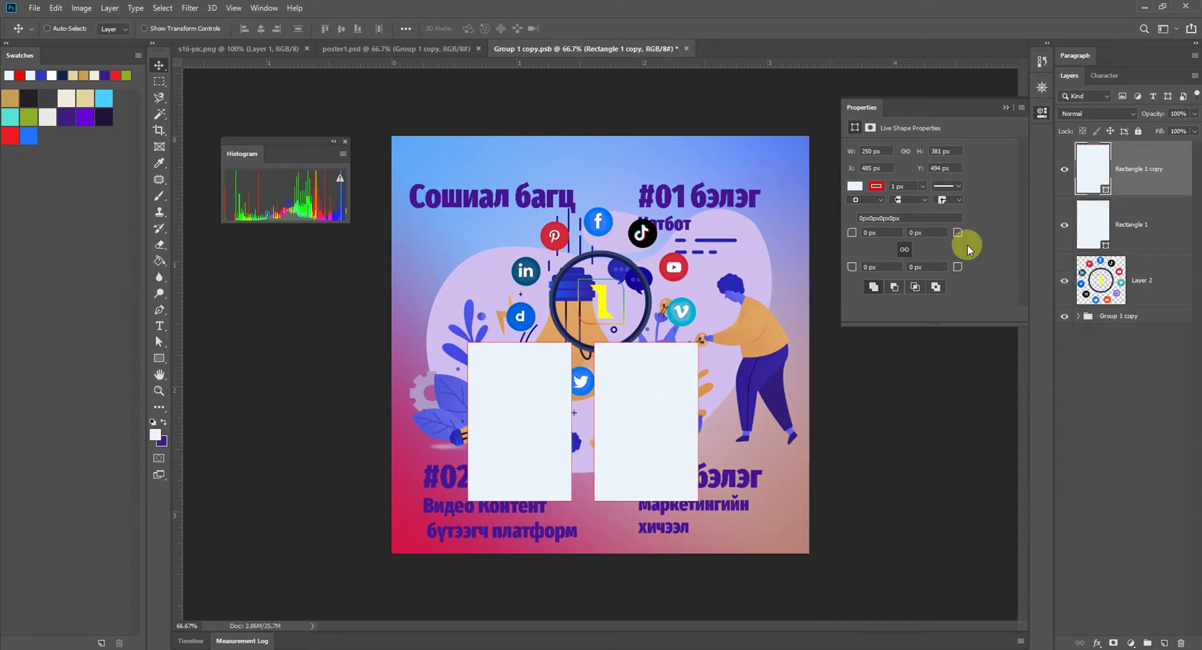
left_click(861, 187)
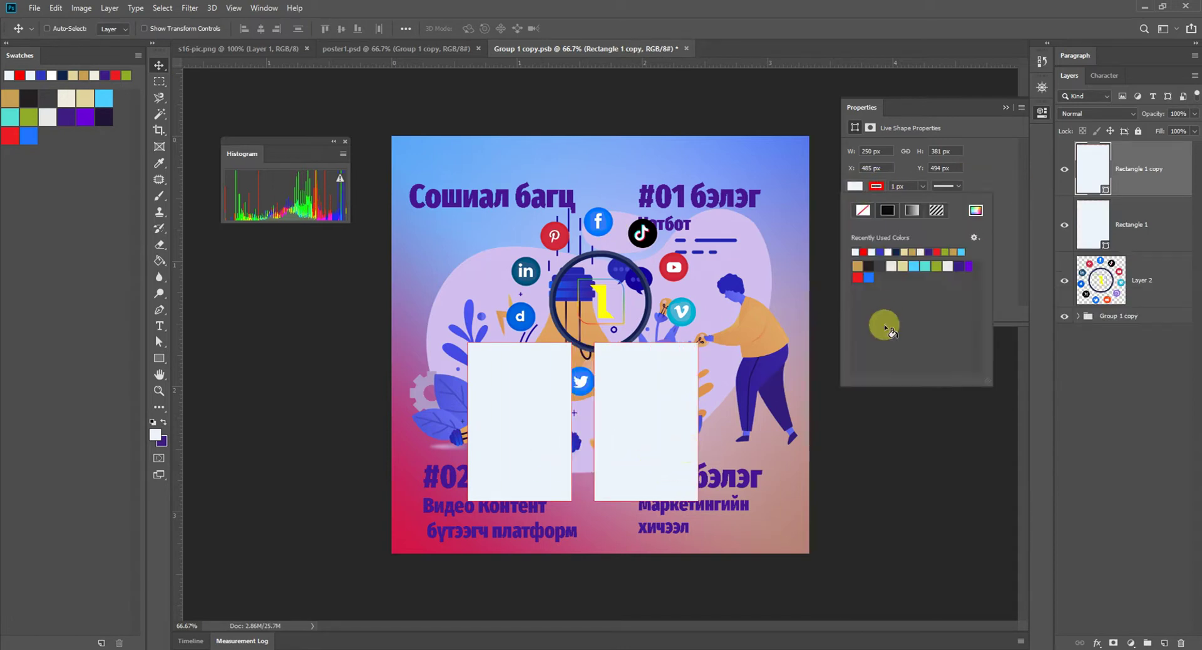
left_click(868, 265)
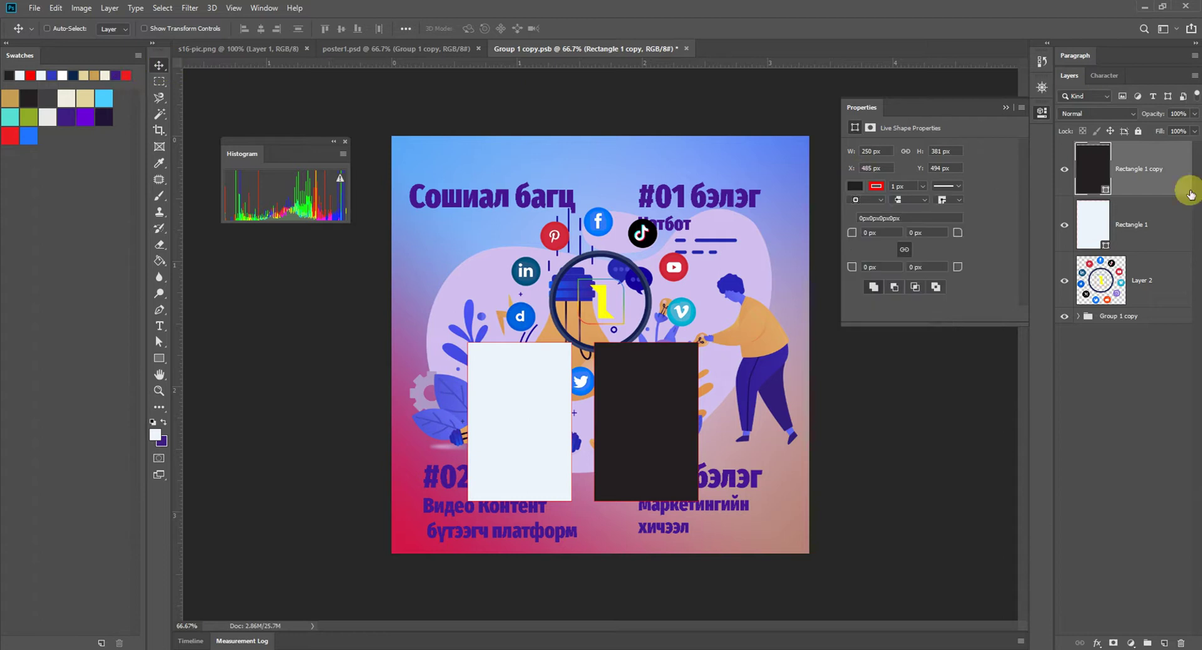
Bring Layer 2 above the rectangles, scale the icon ring to about 0.59 in, and place one copy on each rectangle.
left_click_drag(1127, 260, 1134, 163)
left_click_drag(686, 386, 646, 435)
key("ctrl+t")
key("Return")
scroll(632, 432, "up", 5)
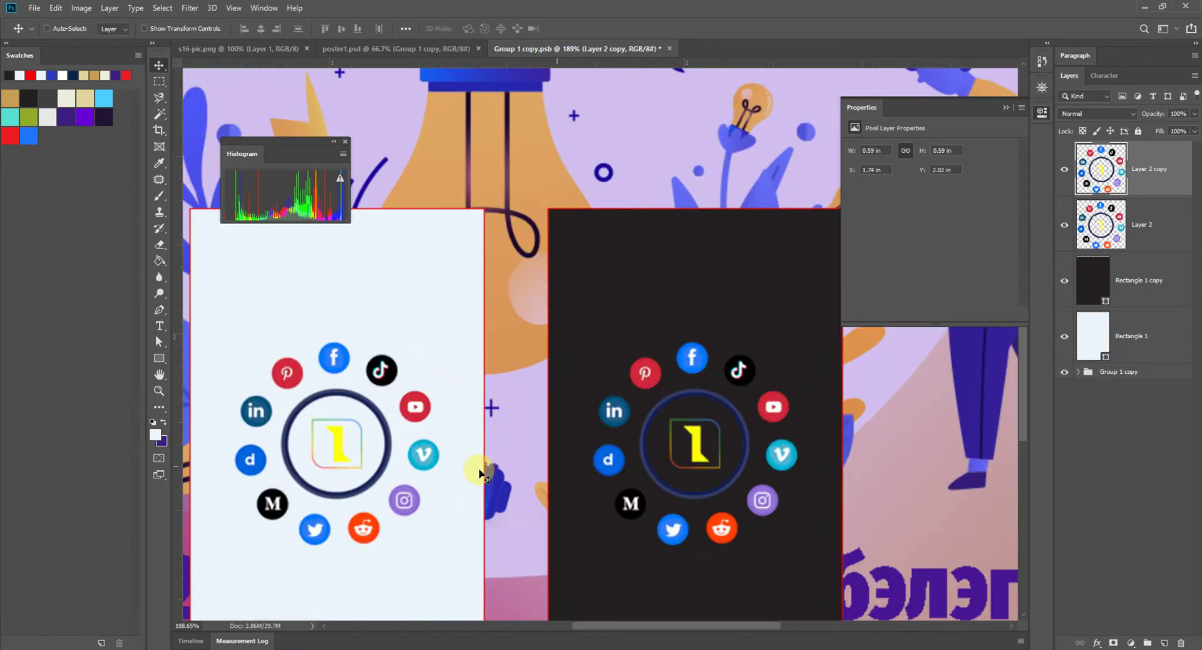
scroll(446, 482, "left", 2)
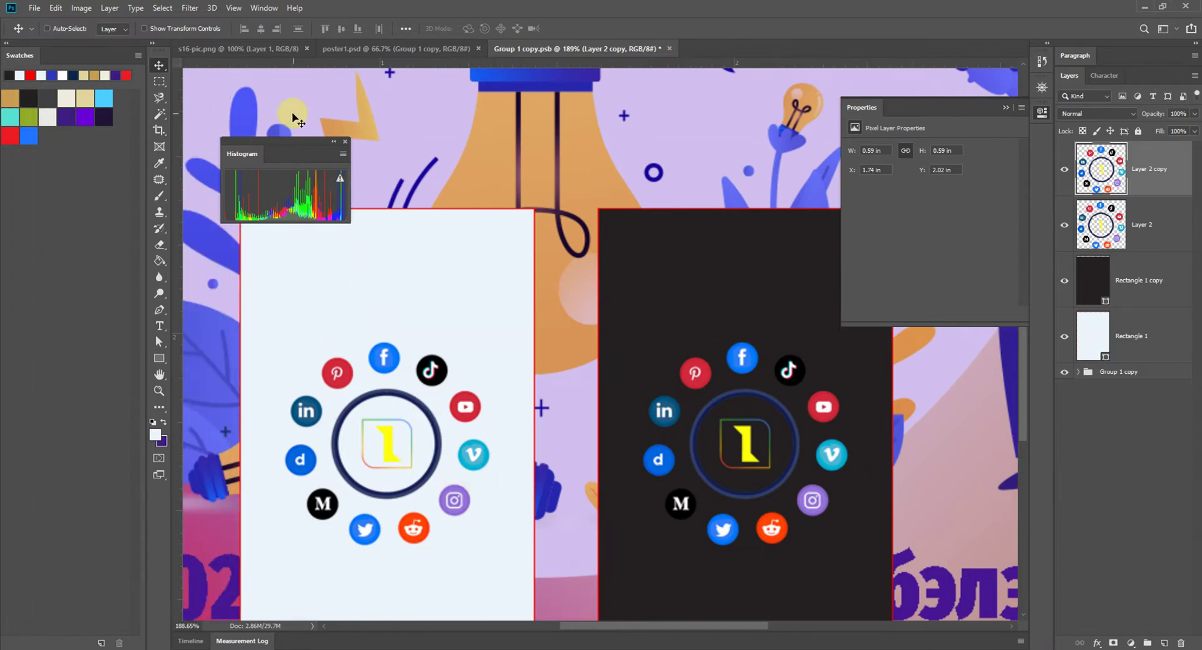
scroll(375, 163, "down", 4)
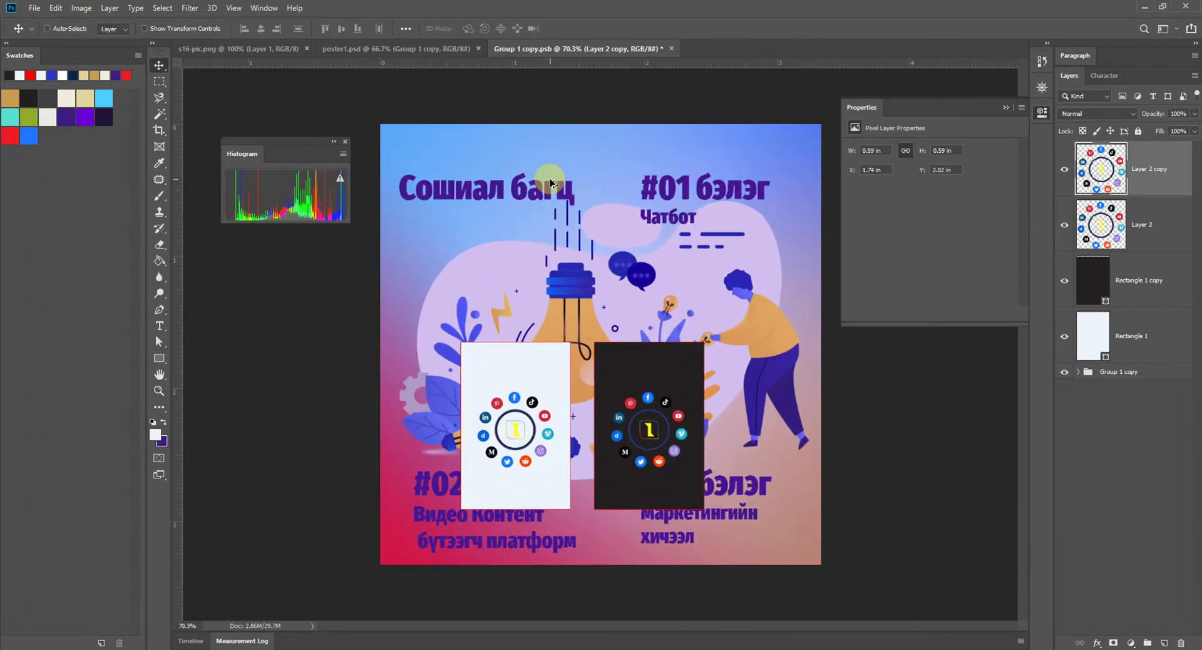
Place the green leaf image from the desktop into the poster and scale it to about 46.7%.
key("super+d")
left_click_drag(213, 245, 523, 302)
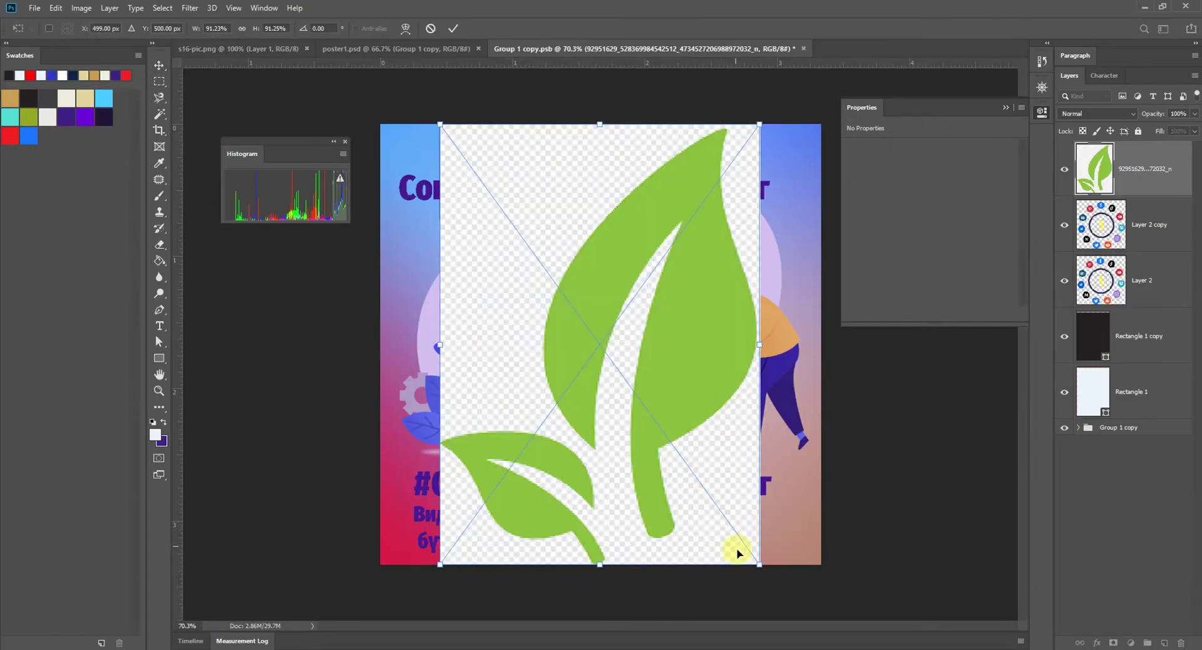
left_click_drag(753, 562, 604, 349)
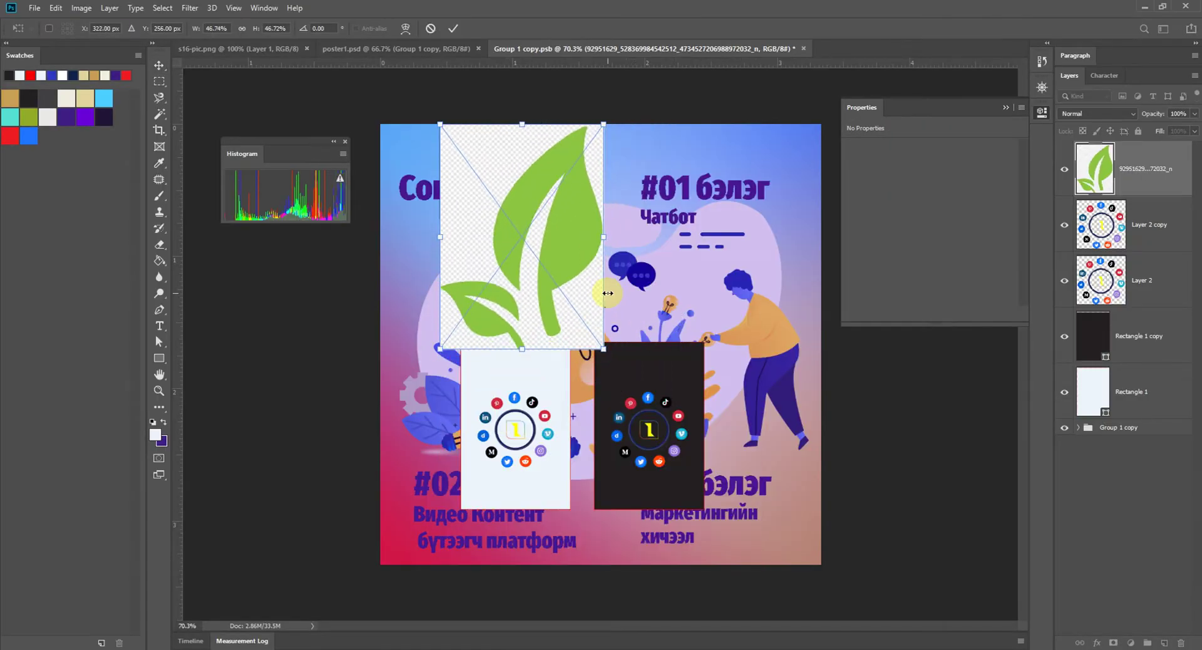
key("Return")
scroll(561, 260, "up", 3)
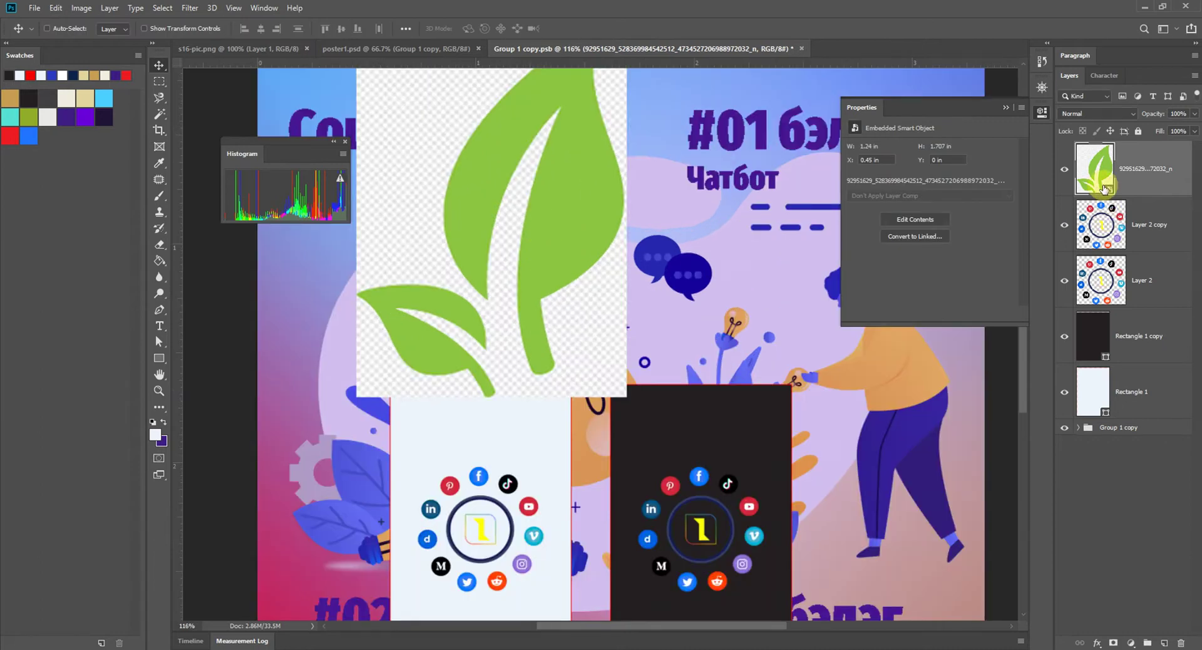
Open the leaf smart object's contents and unlock its Background into a regular layer.
double_click(1107, 191)
left_click_drag(622, 313, 602, 290)
left_click(699, 276)
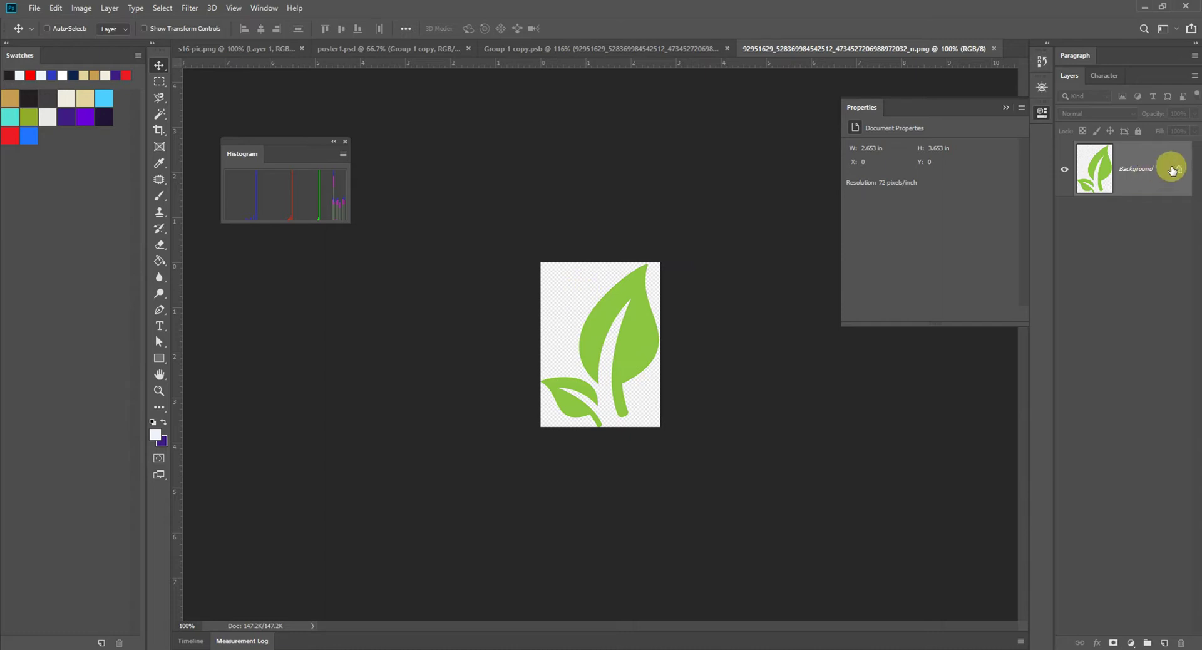
left_click(1176, 171)
double_click(579, 292)
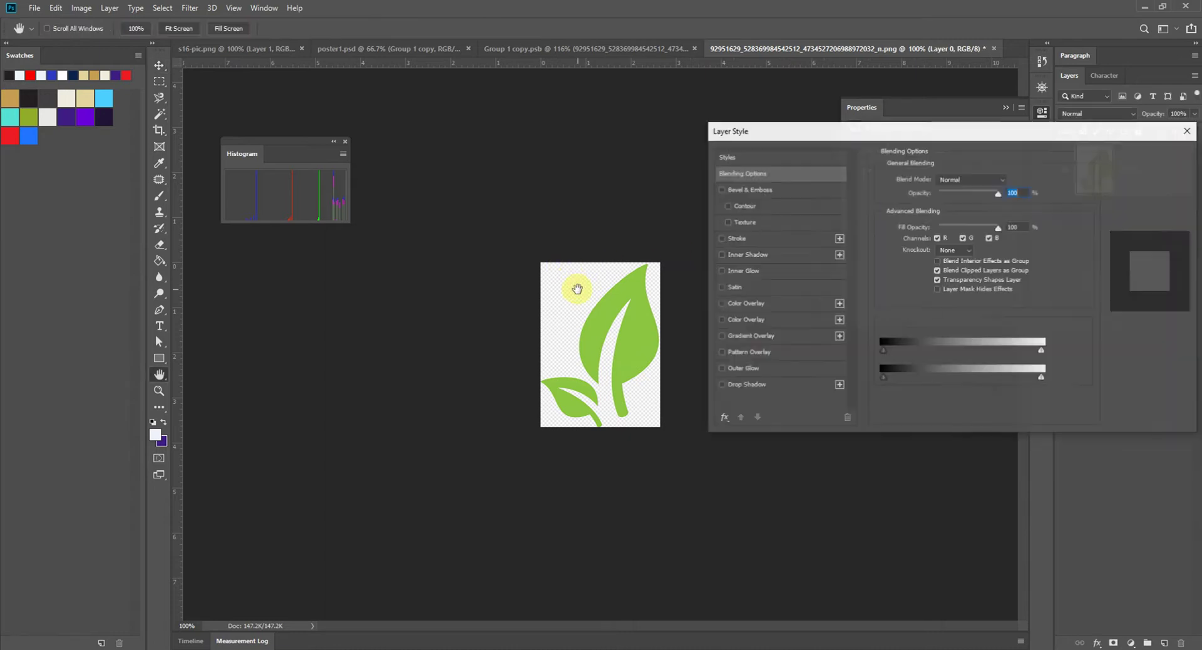
left_click(1149, 180)
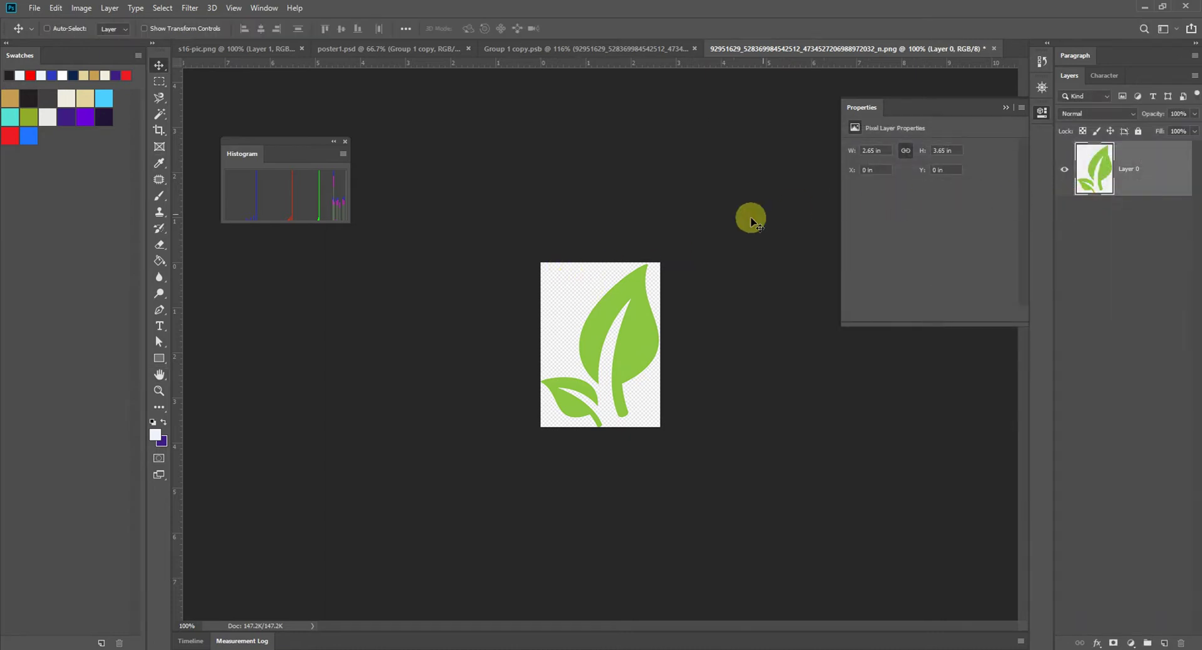
Delete the fake checkered background around the leaf using the Magic Wand and Similar, then save and close the smart object.
key("w")
right_click(582, 308)
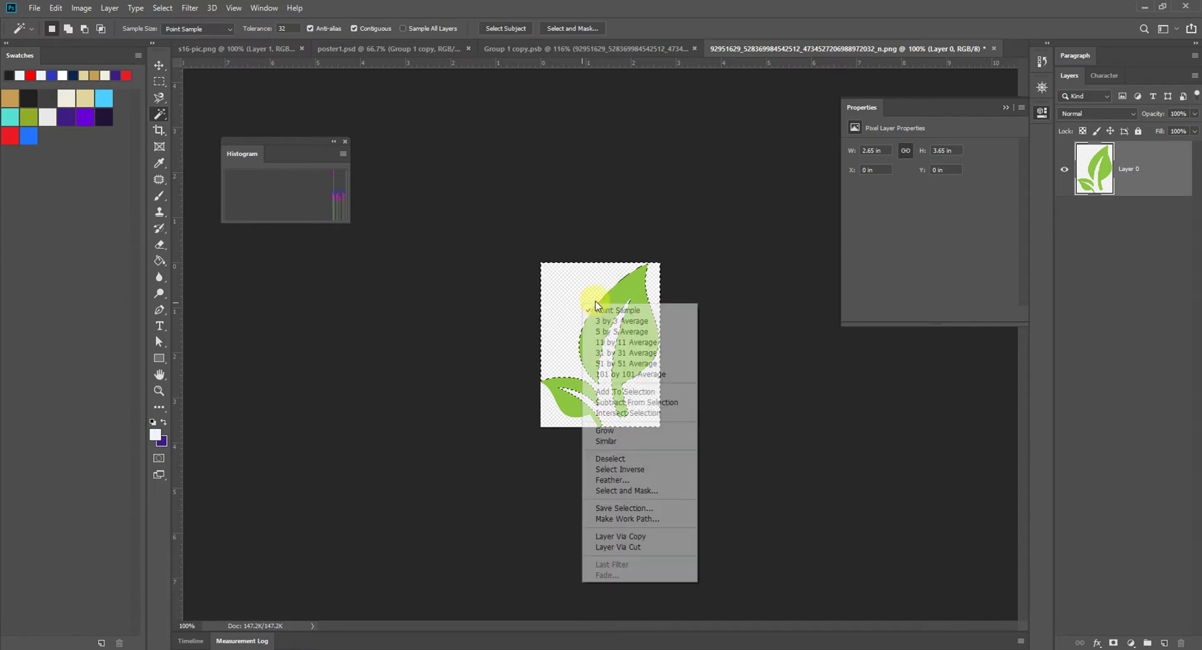
left_click(611, 441)
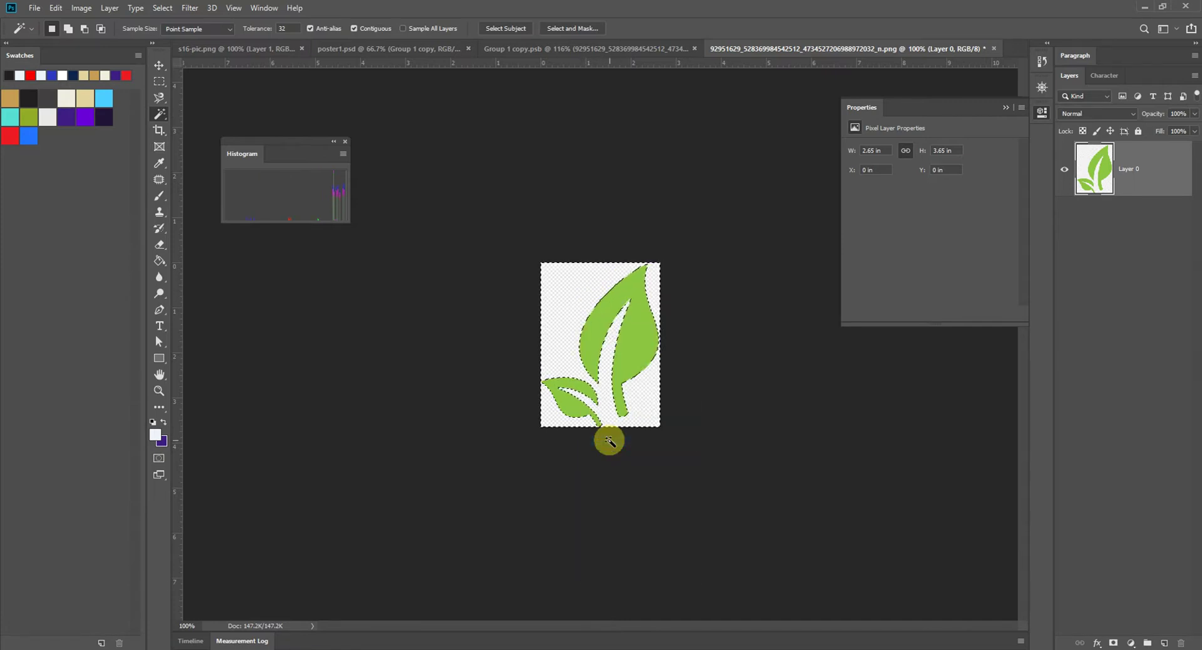
key("Delete")
key("ctrl+d")
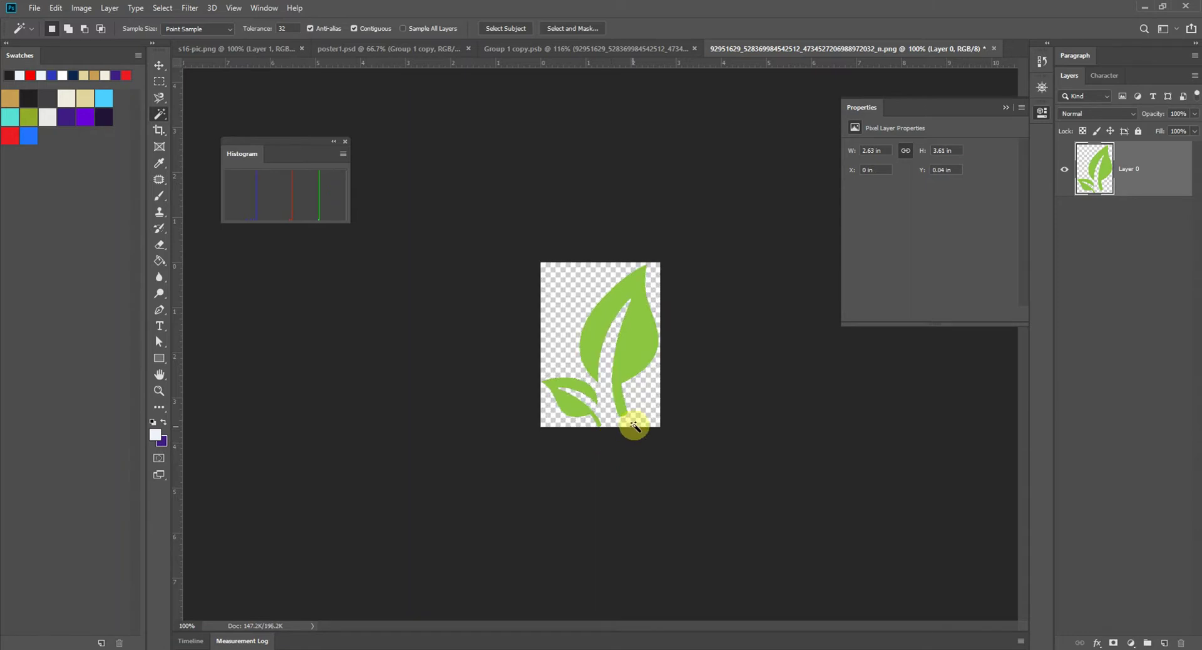
key("ctrl+s")
left_click(992, 49)
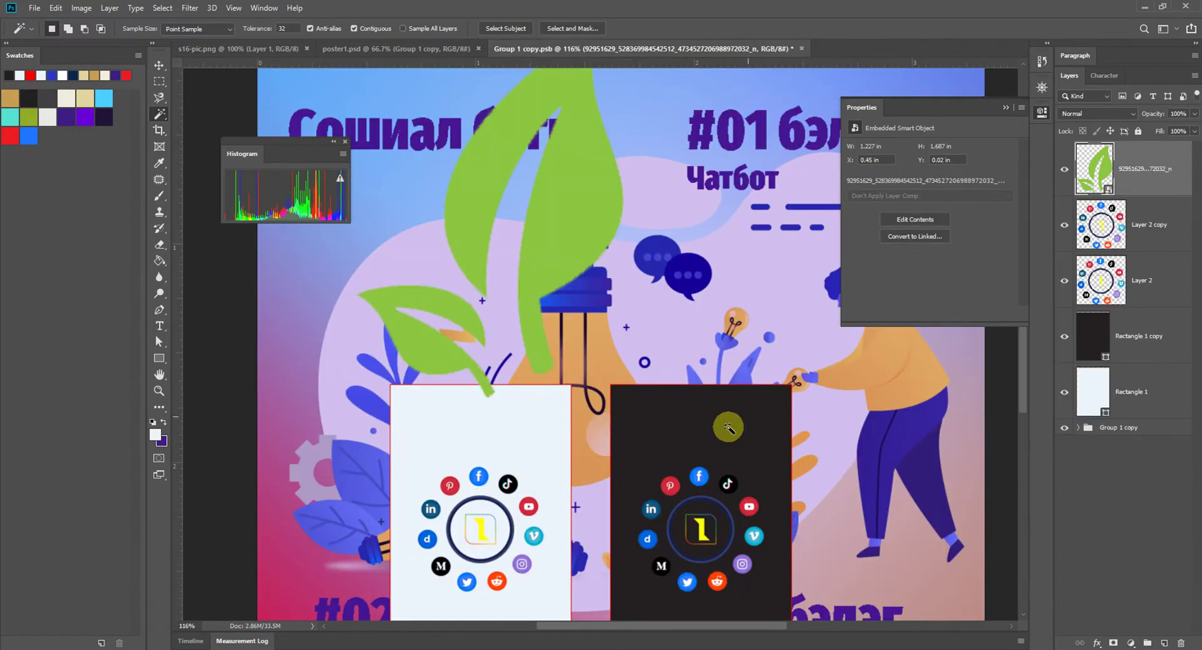
Scale the leaf down to about 0.34 × 0.60 in with Free Transform.
key("ctrl+z")
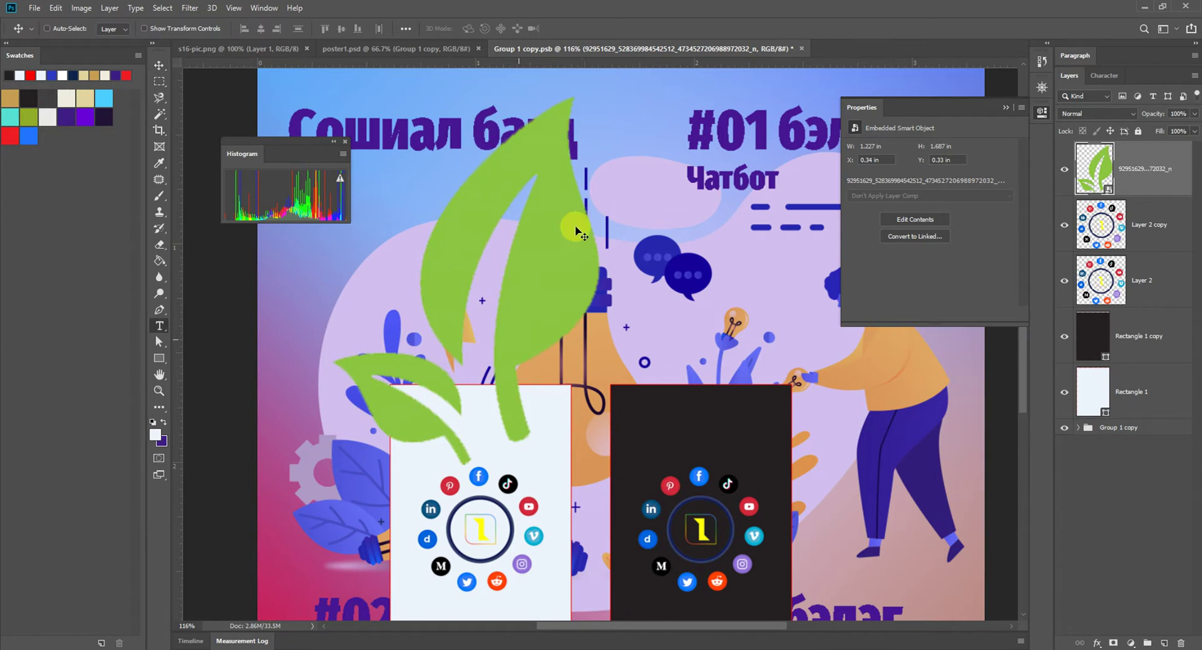
key("t")
key("ctrl+t")
left_click_drag(602, 93, 408, 332)
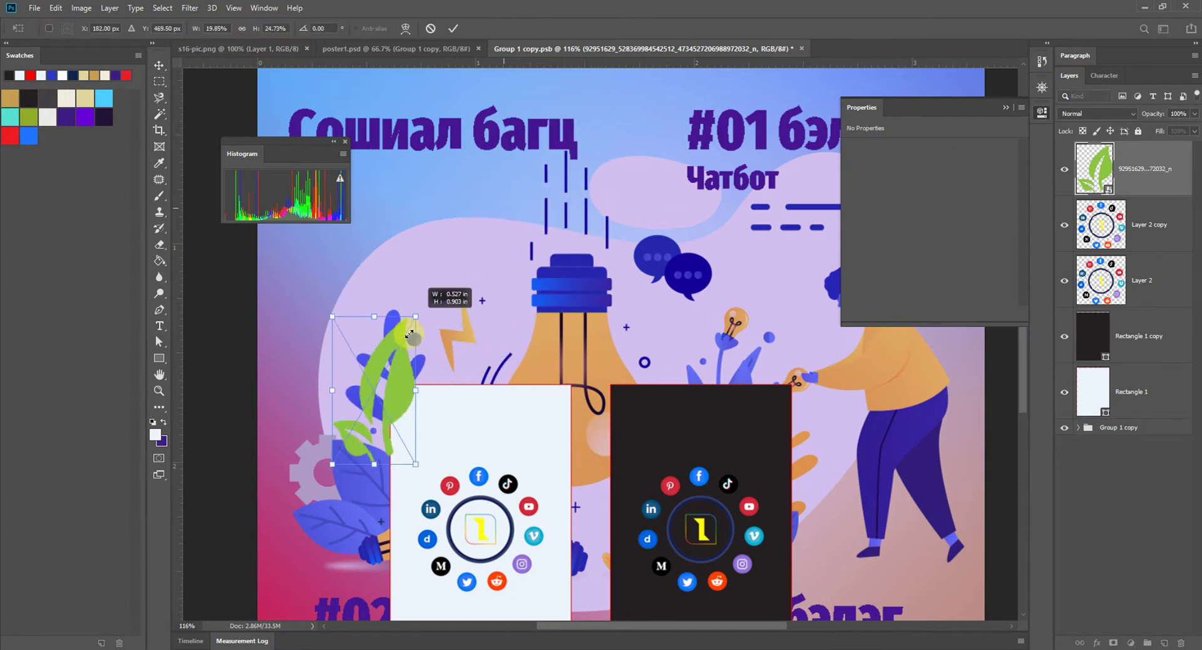
key("Return")
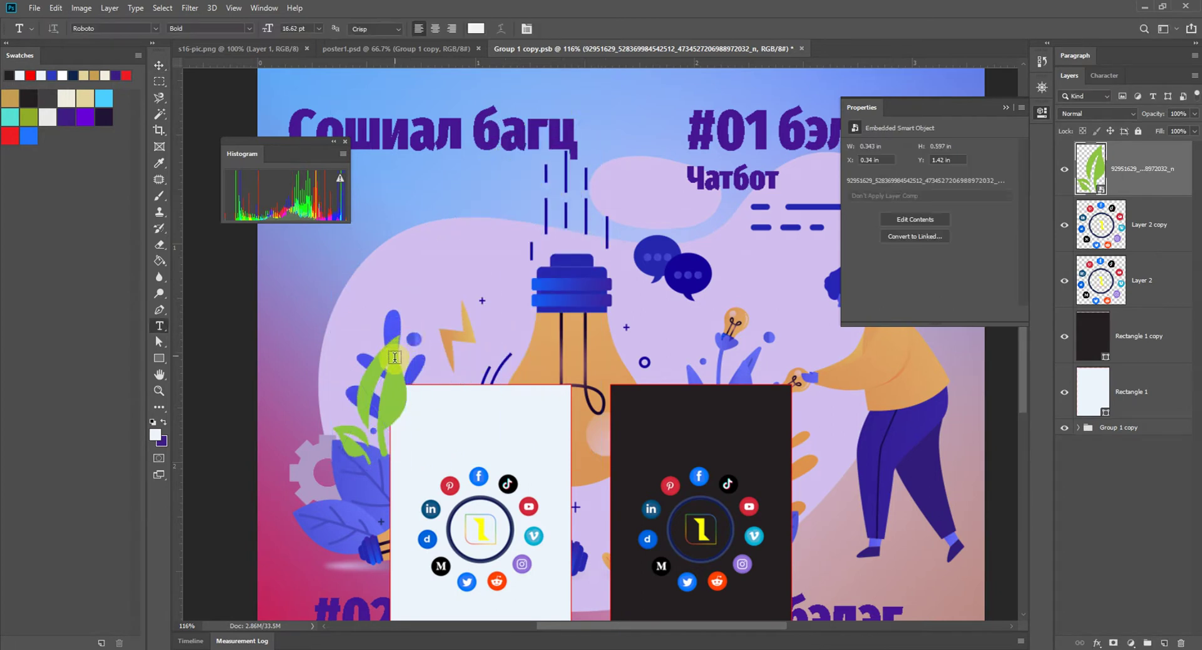
Position the leaf over the icon ring on the light rectangle and a duplicate over the one on the dark rectangle.
key("v")
left_click_drag(400, 376, 709, 475)
scroll(550, 526, "up", 3)
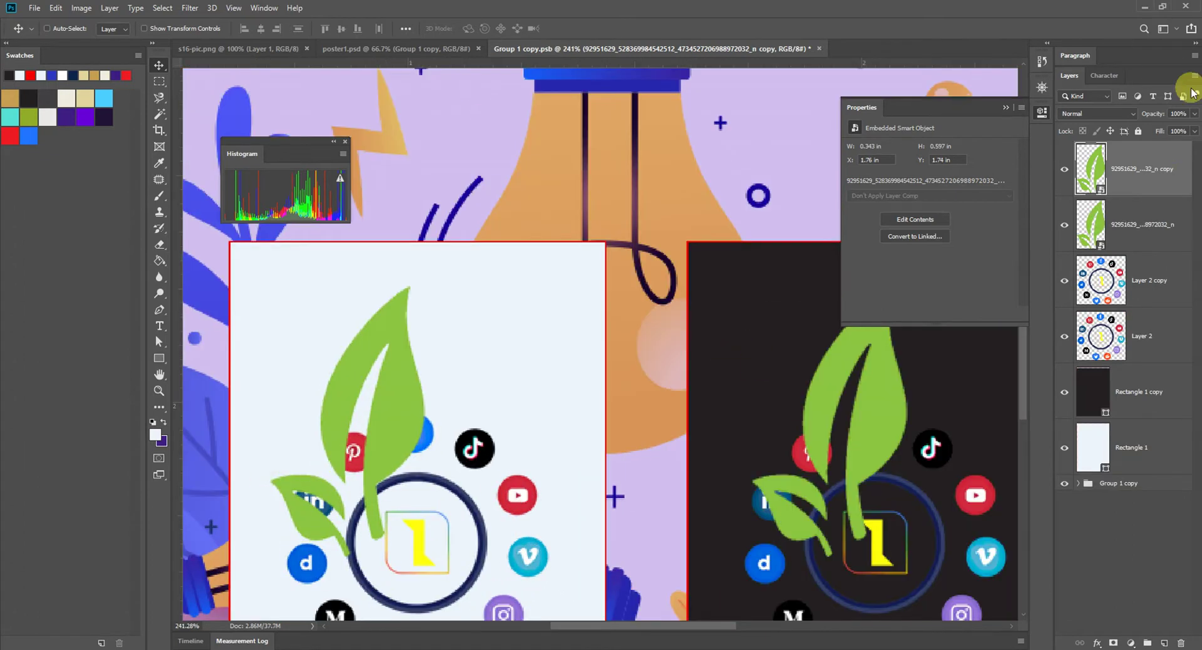
Preview the blend modes on the leaf copy over the dark rectangle, keeping Normal.
left_click(1091, 113)
left_click(1088, 111)
left_click(1088, 110)
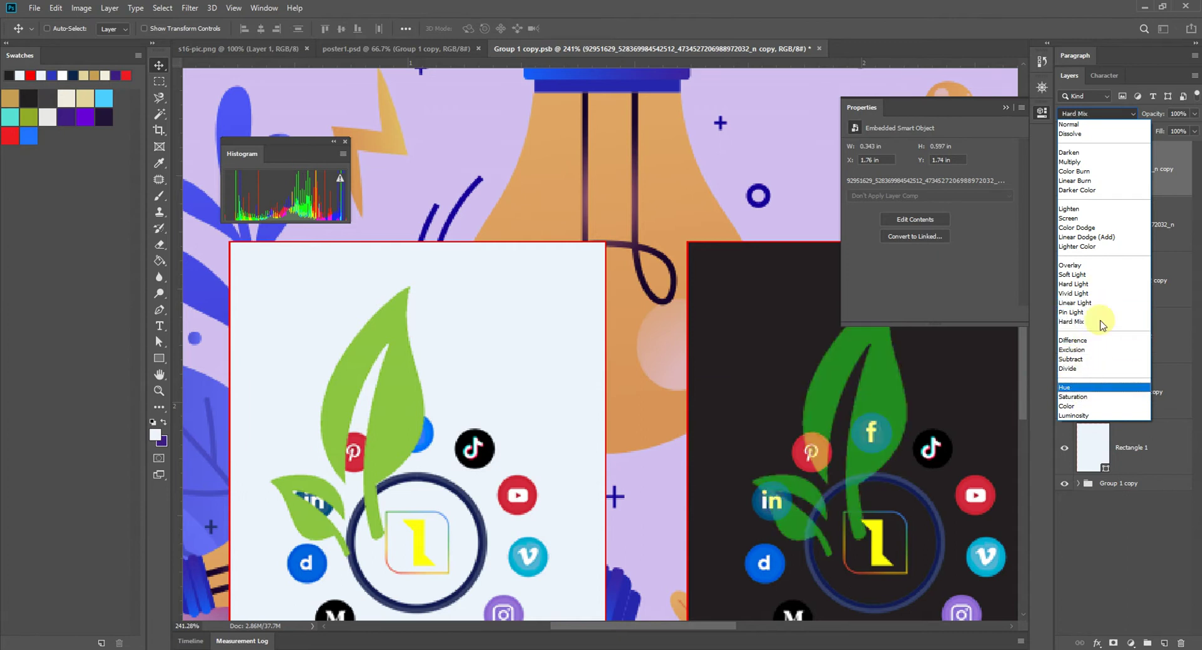
left_click(437, 391)
Select the original leaf layer on the light rectangle and shift it slightly right to an X position of about 0.76 in.
right_click(415, 411)
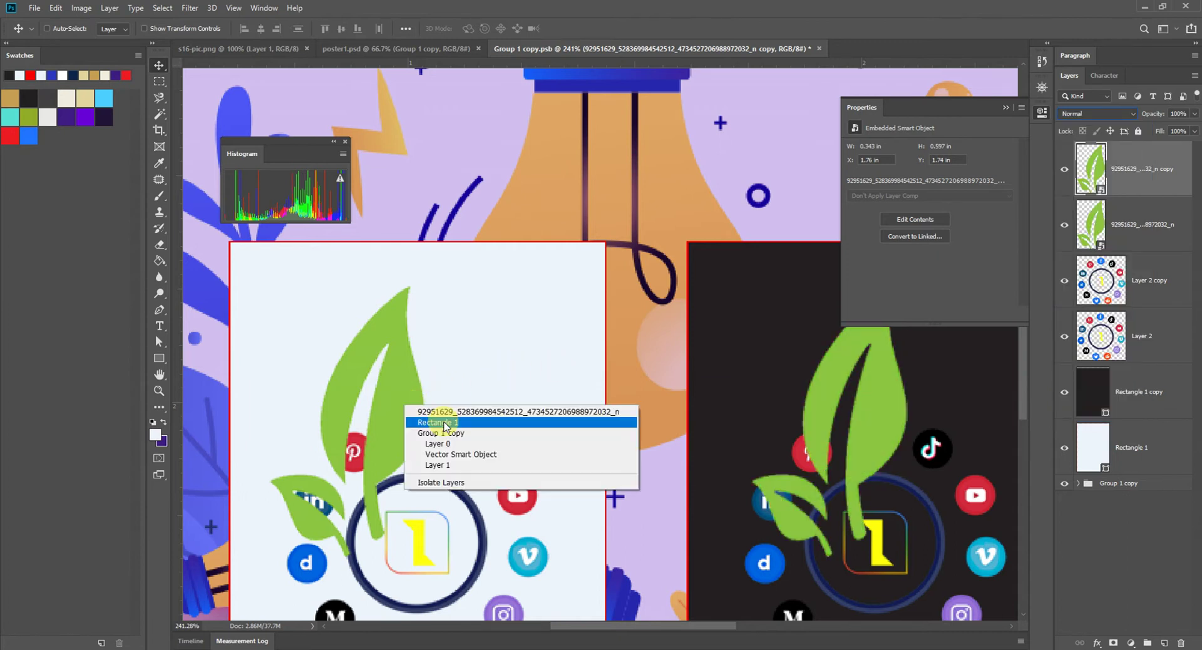
left_click(438, 408)
left_click_drag(425, 409, 452, 415)
scroll(426, 410, "down", 3)
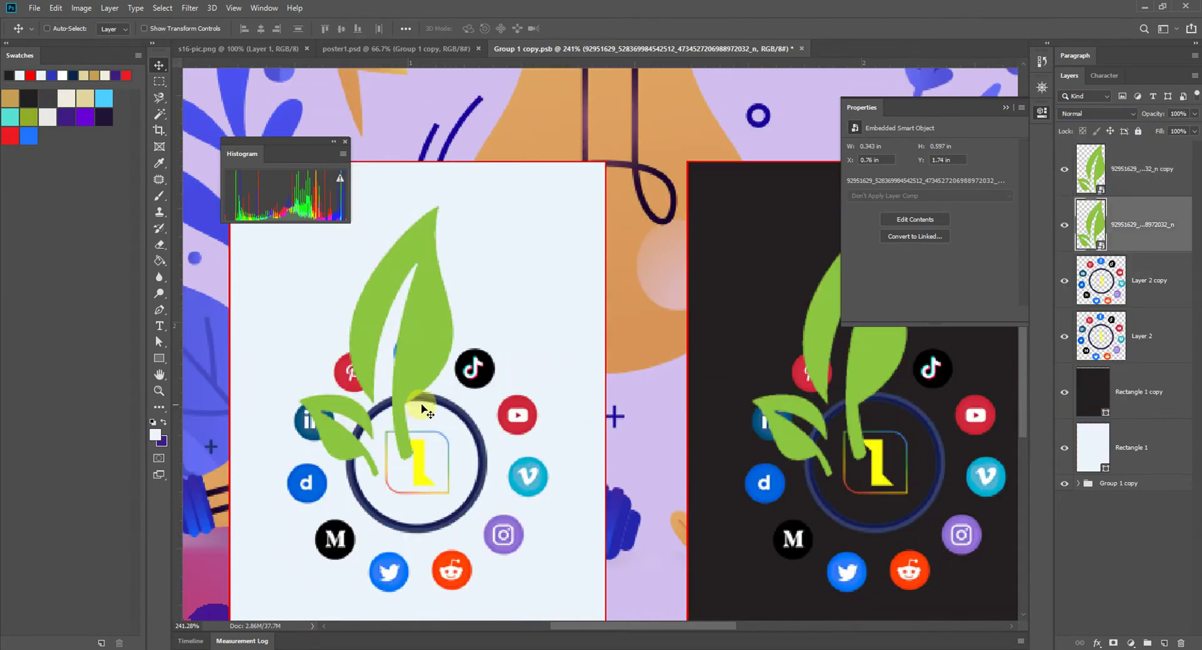
Apply the Darken blend mode to the original leaf and raise it to a Y position of about 1.68 in.
scroll(418, 410, "up", 2)
scroll(658, 268, "left", 3)
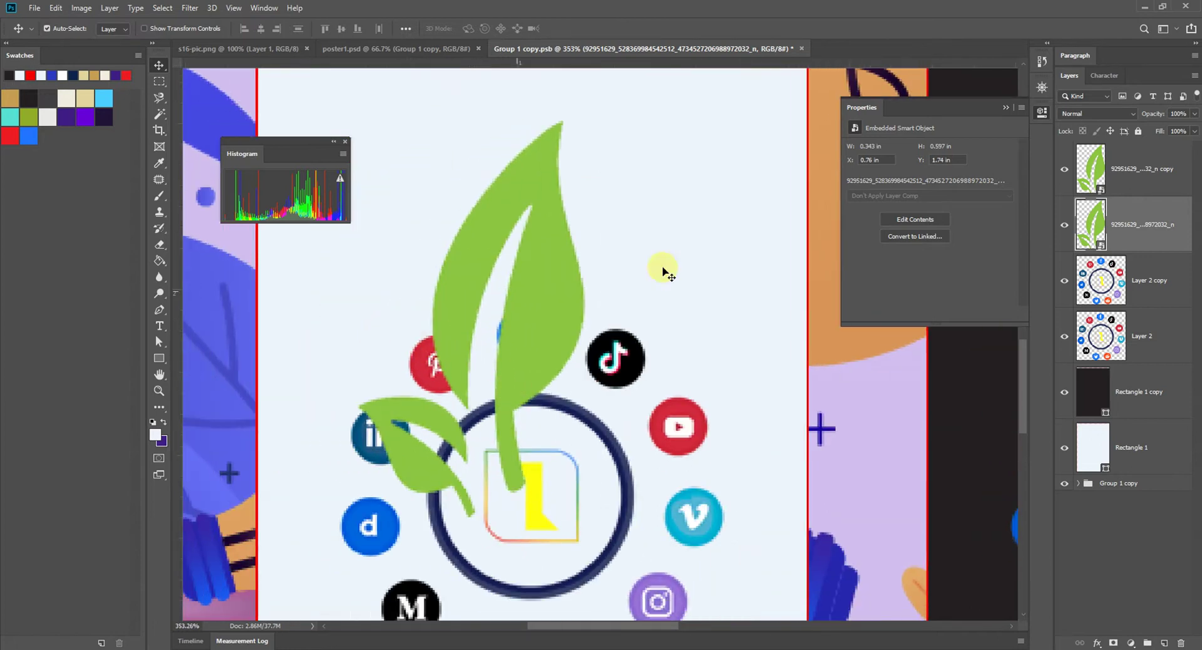
left_click(1095, 113)
left_click(1077, 153)
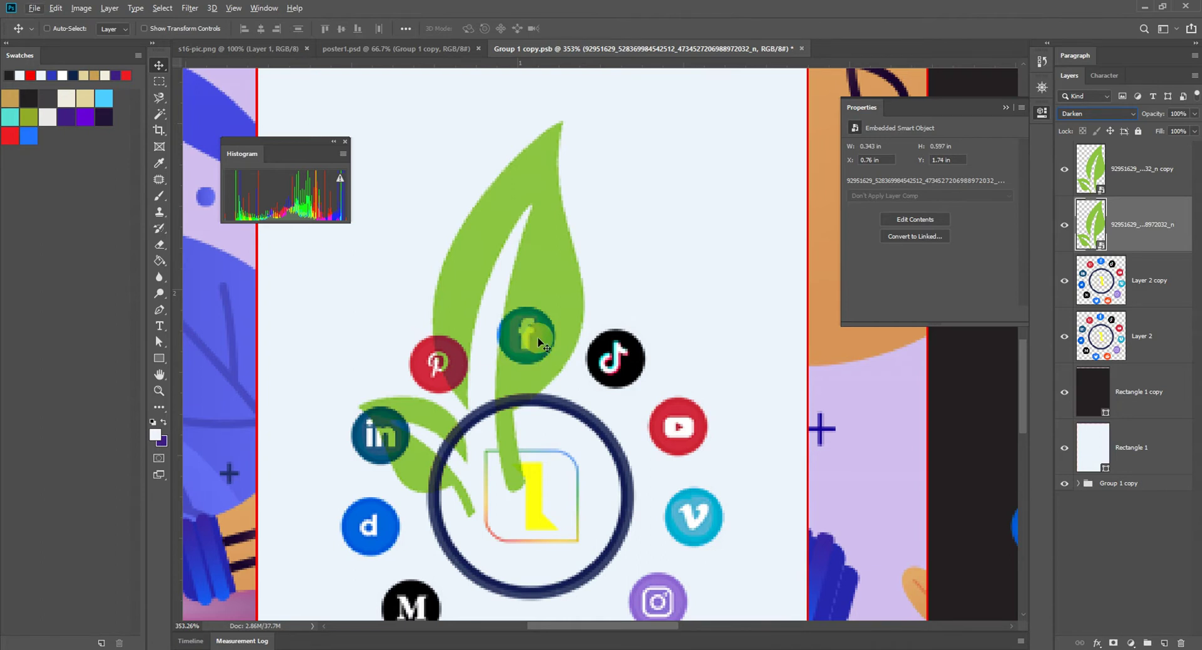
left_click_drag(539, 343, 555, 276)
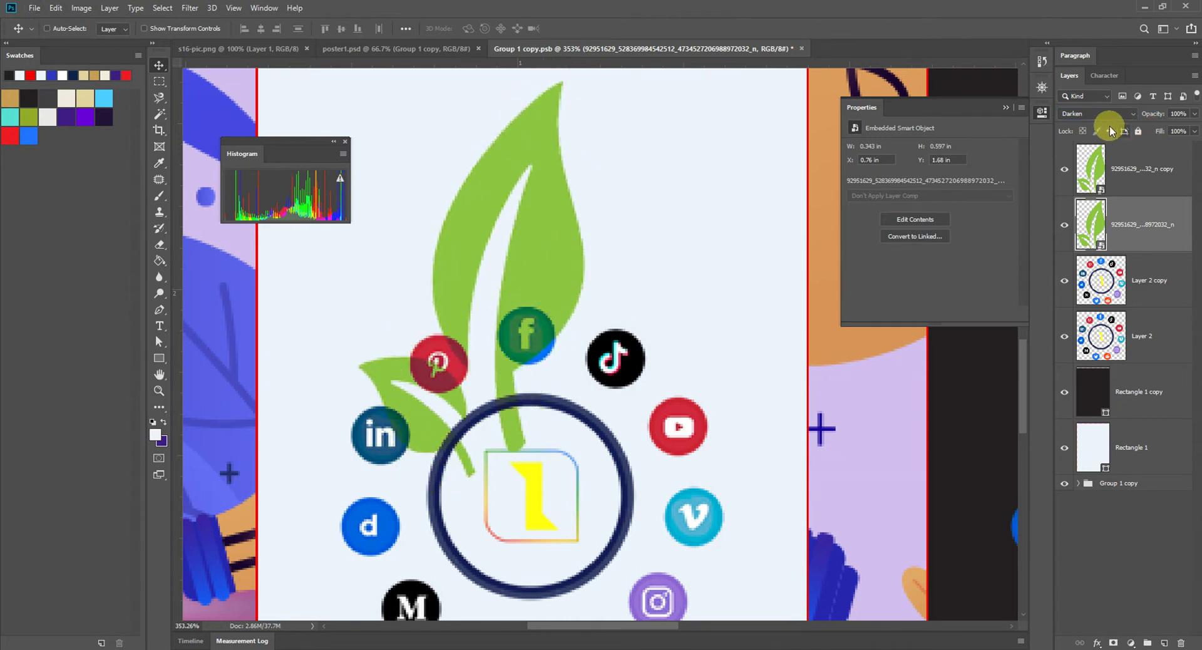
Try Multiply, Color Burn and Darker Color on the original leaf, and reposition it at about X 0.73, Y 1.71 in.
left_click(1088, 113)
left_click(1074, 164)
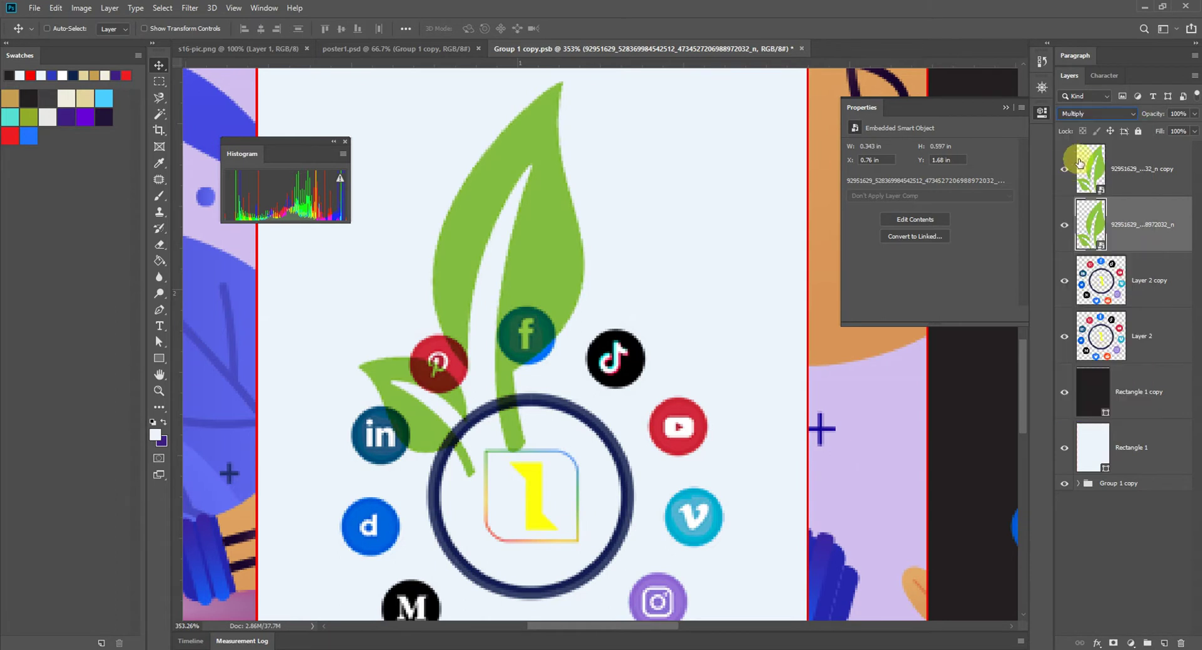
left_click(1089, 114)
left_click(1088, 173)
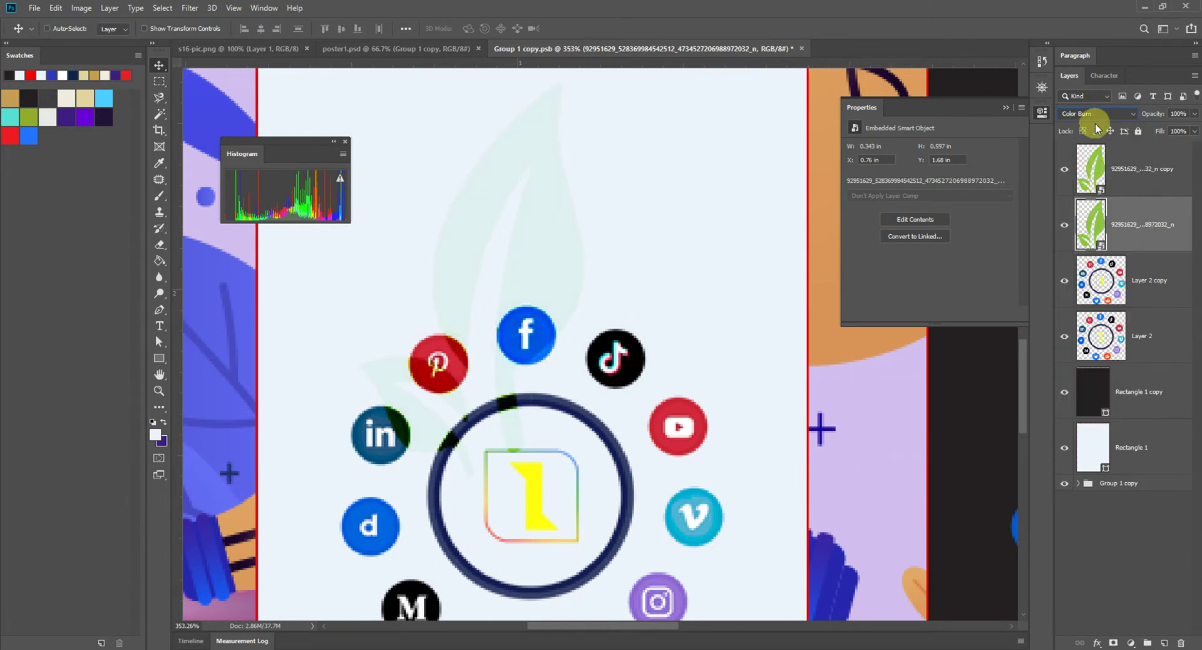
left_click(1099, 113)
left_click(1083, 192)
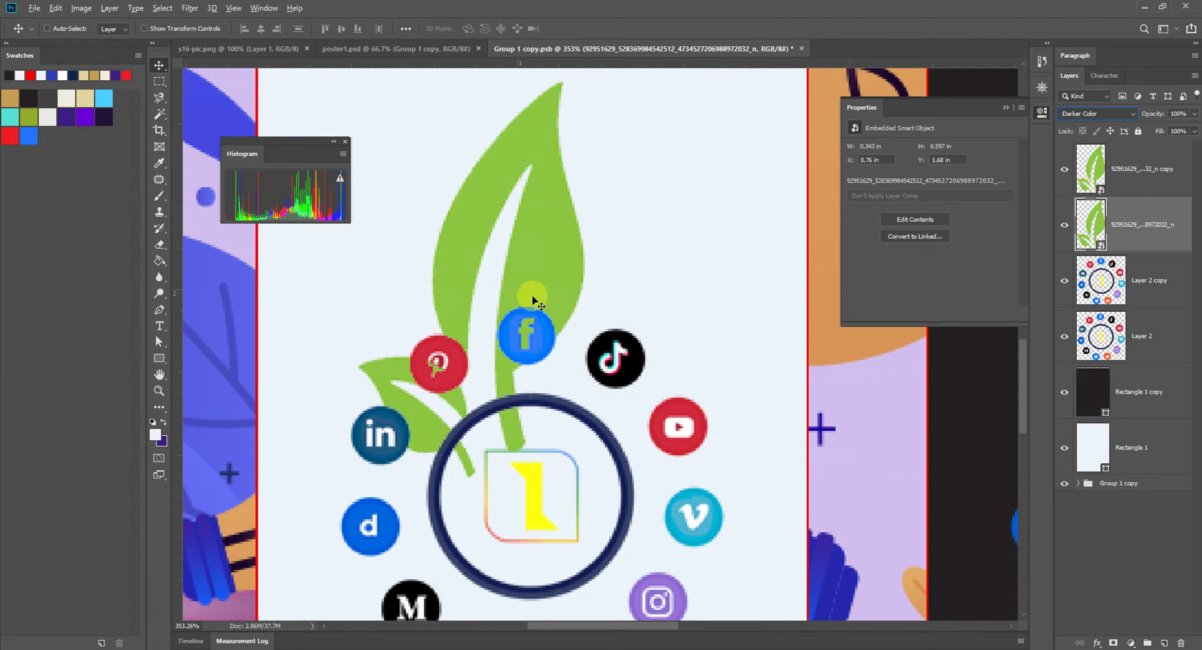
scroll(533, 301, "down", 2)
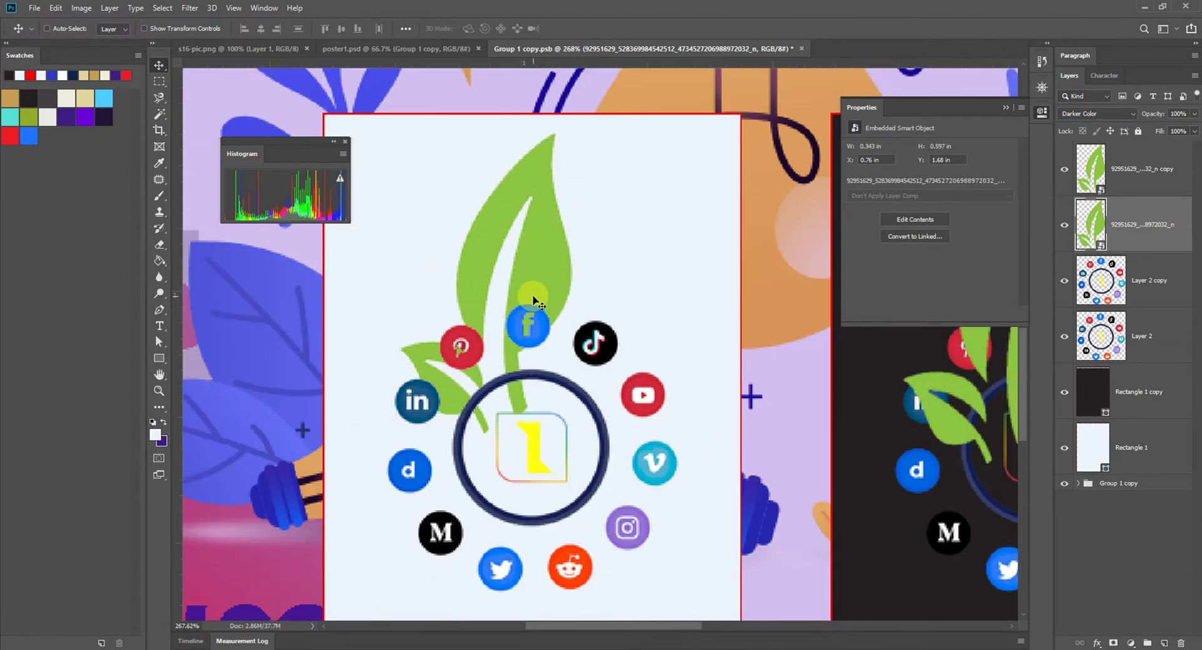
left_click_drag(534, 301, 546, 325)
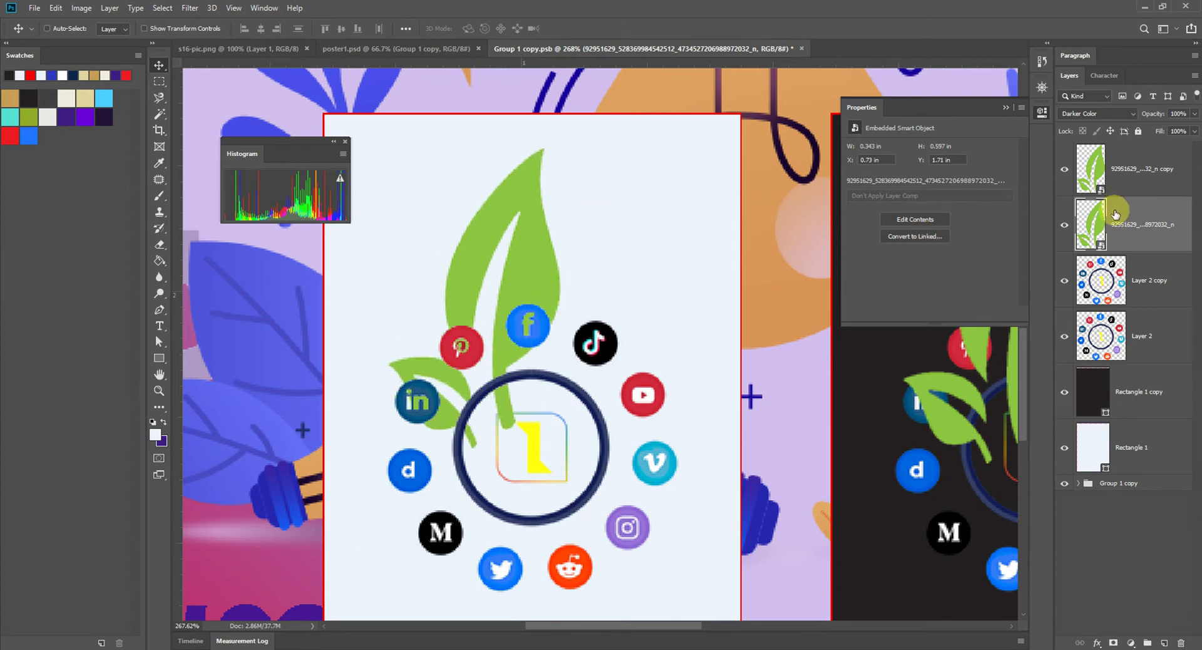
Select the leaf copy over the dark rectangle and set its blend mode to Screen.
scroll(635, 369, "right", 5)
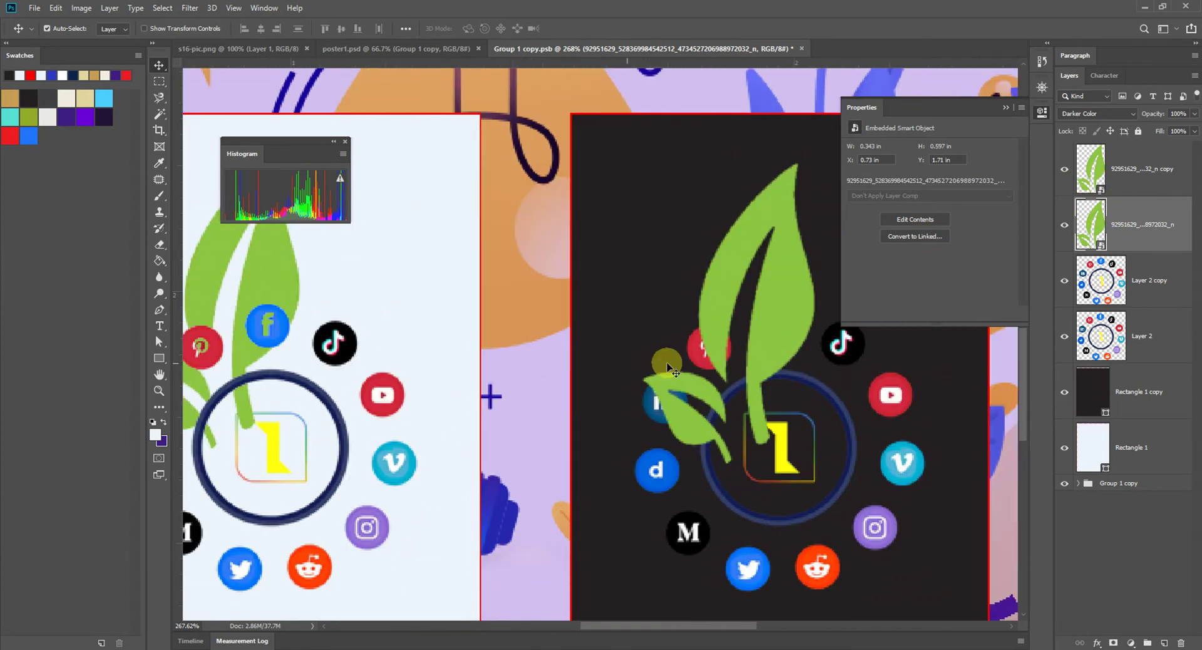
scroll(640, 323, "right", 3)
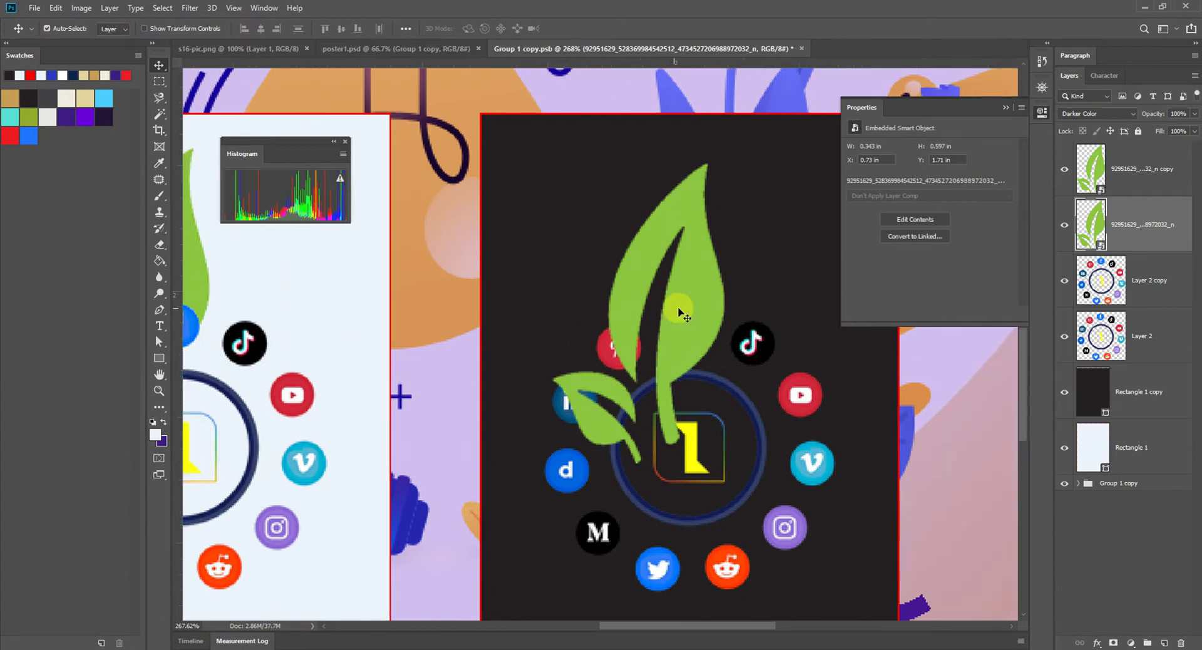
scroll(665, 303, "up", 4, "alt")
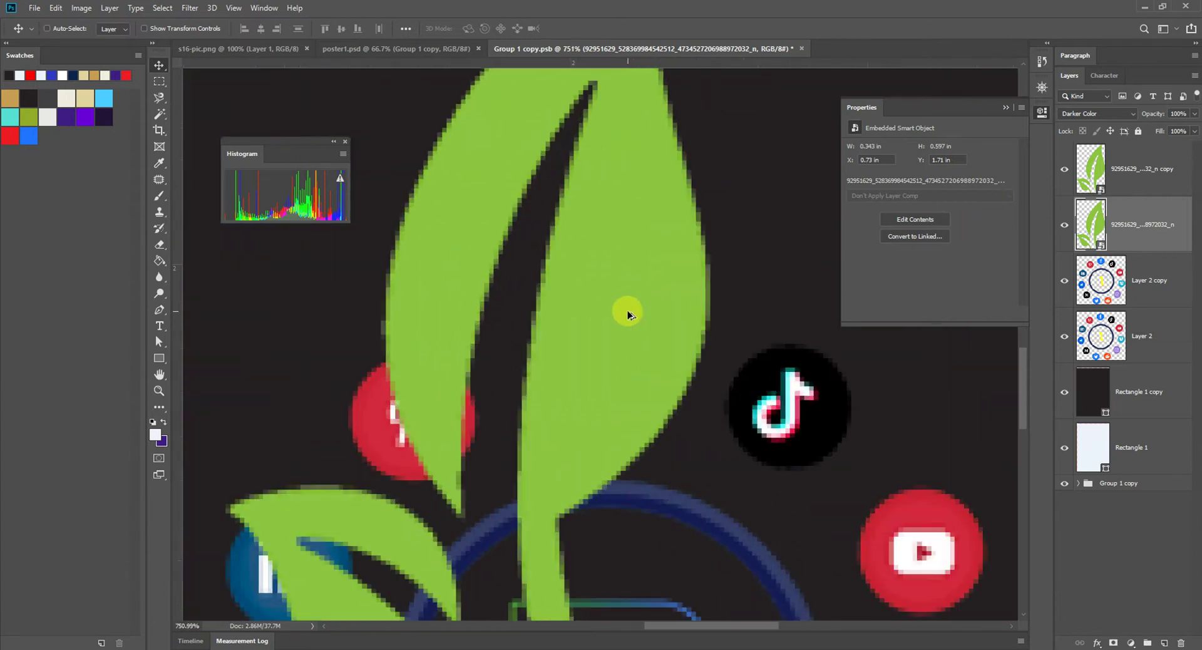
left_click(1121, 187)
left_click(1092, 113)
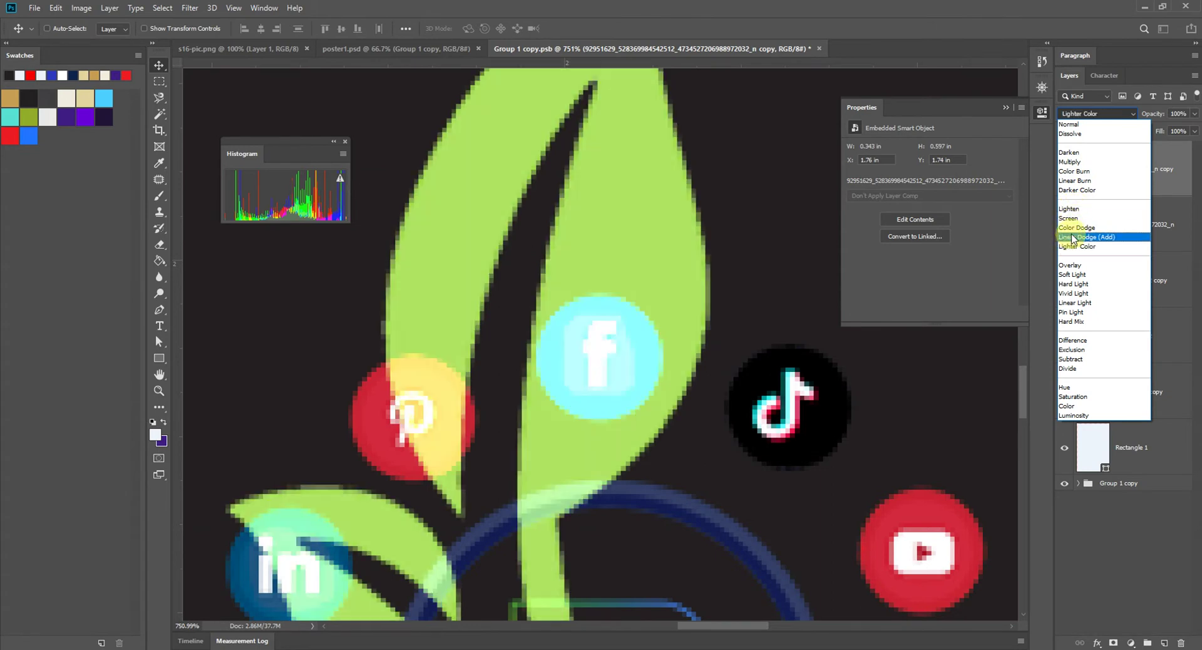
left_click(1080, 218)
Select the original leaf layer and try Screen, Lighten, Linear Dodge (Add) and Lighter Color as its blend mode.
key("alt+bracketleft")
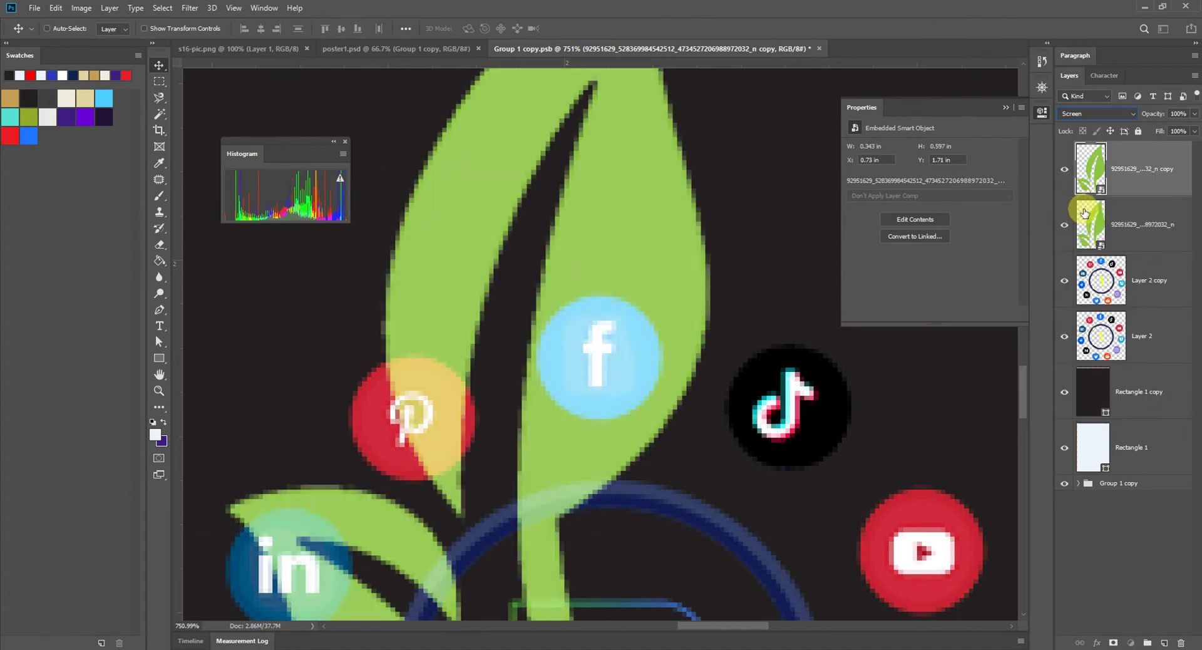
scroll(580, 266, "down", 5)
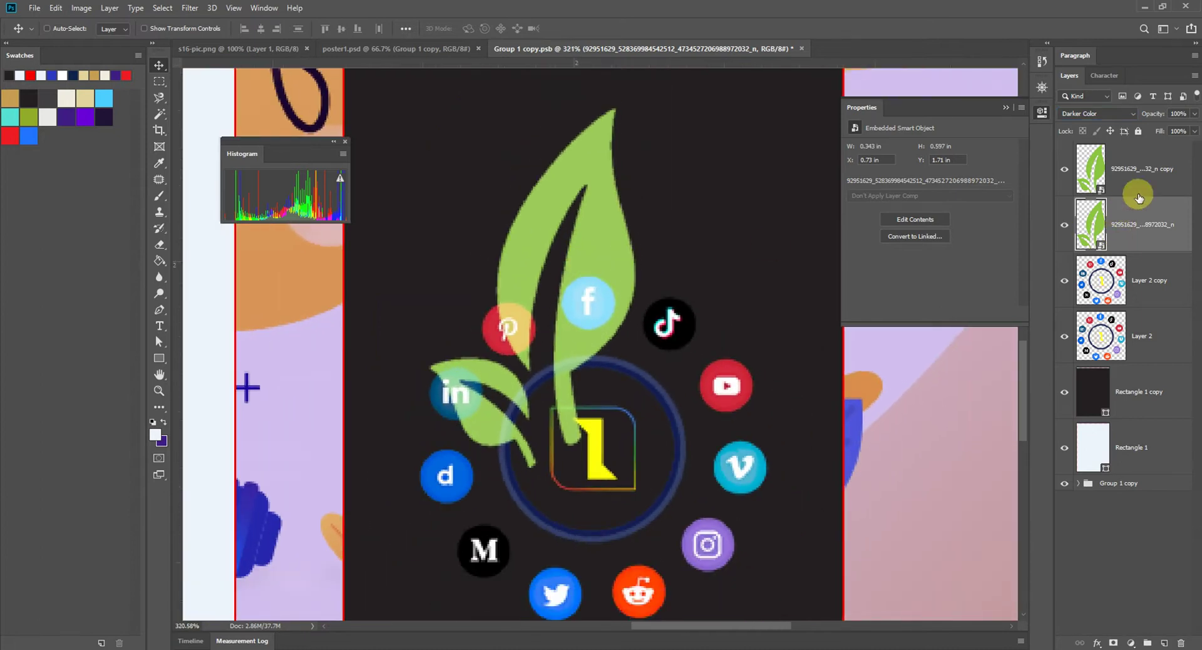
left_click(1092, 113)
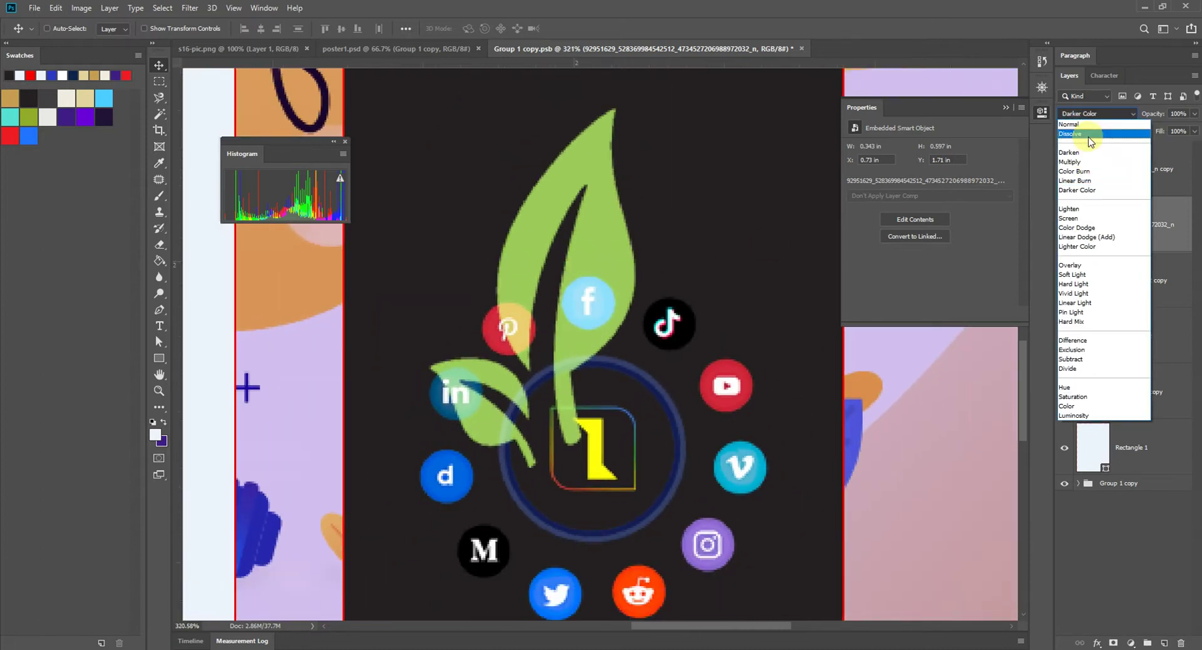
left_click(1072, 218)
left_click(1099, 114)
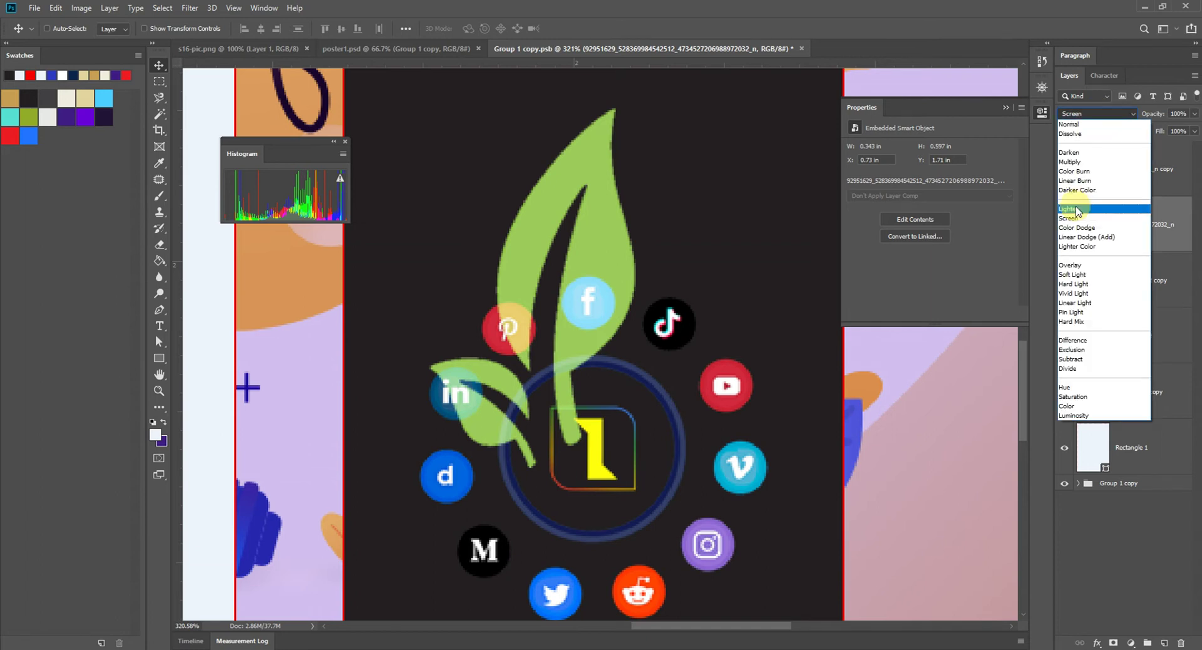
left_click(1071, 208)
left_click(1094, 114)
left_click(1085, 236)
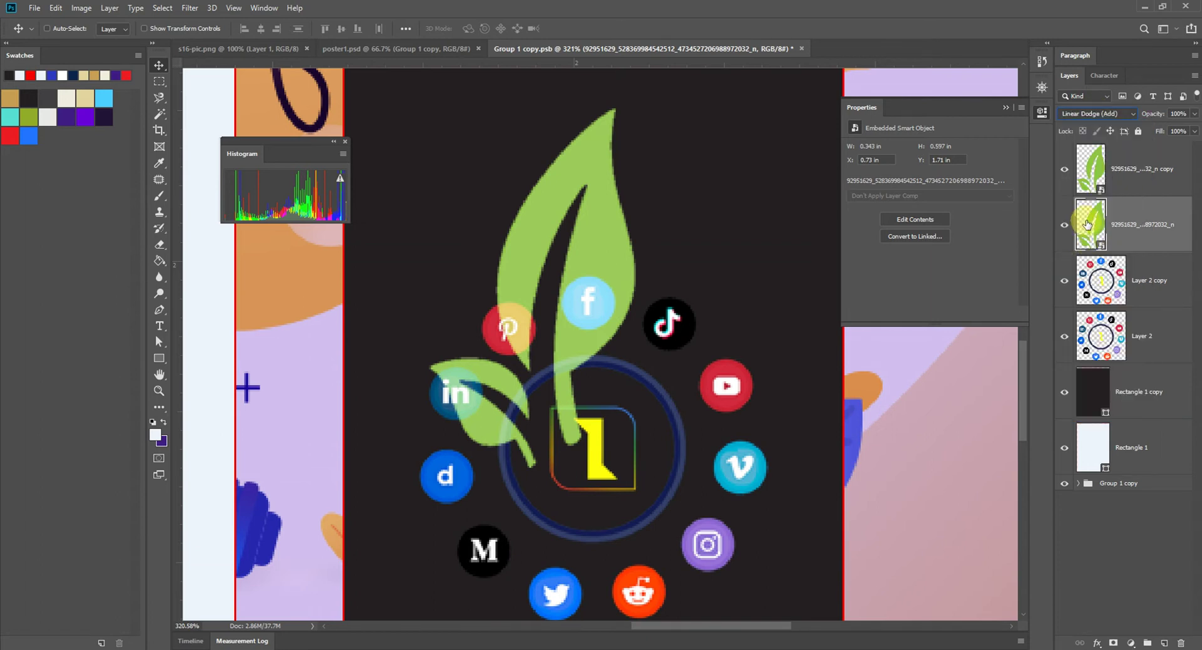
left_click(1099, 113)
left_click(1077, 245)
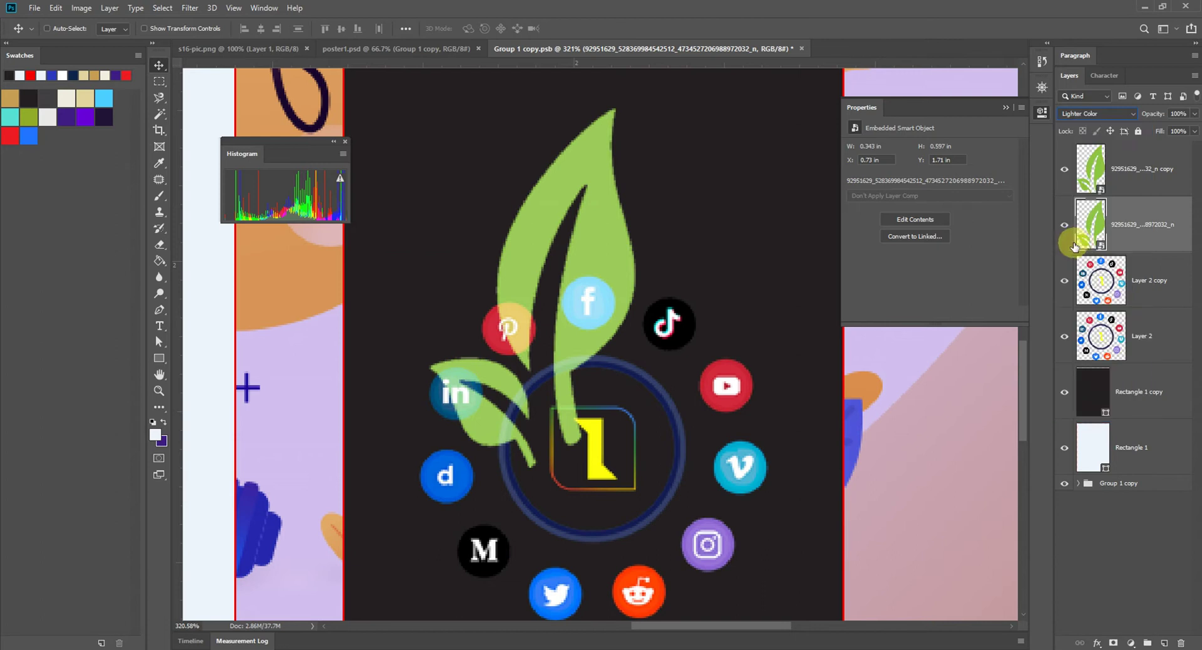
Collapse the Properties panel and delete both leaf layers.
scroll(544, 266, "down", 3)
scroll(544, 266, "down", 4)
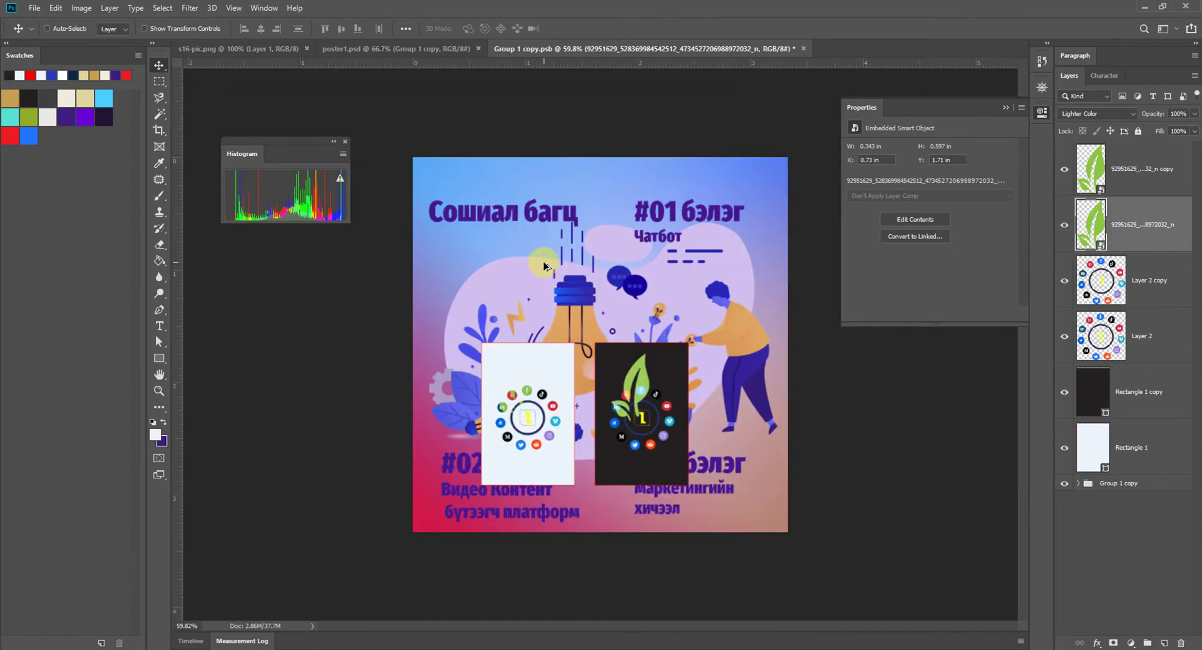
scroll(600, 280, "up", 3)
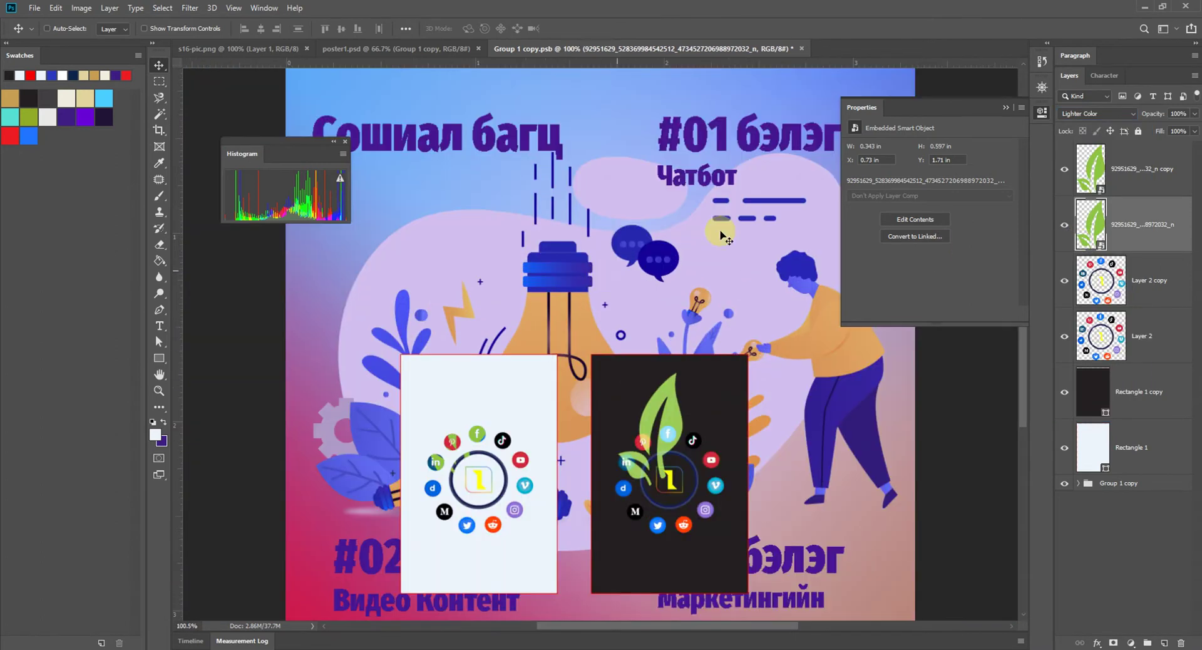
left_click(1004, 108)
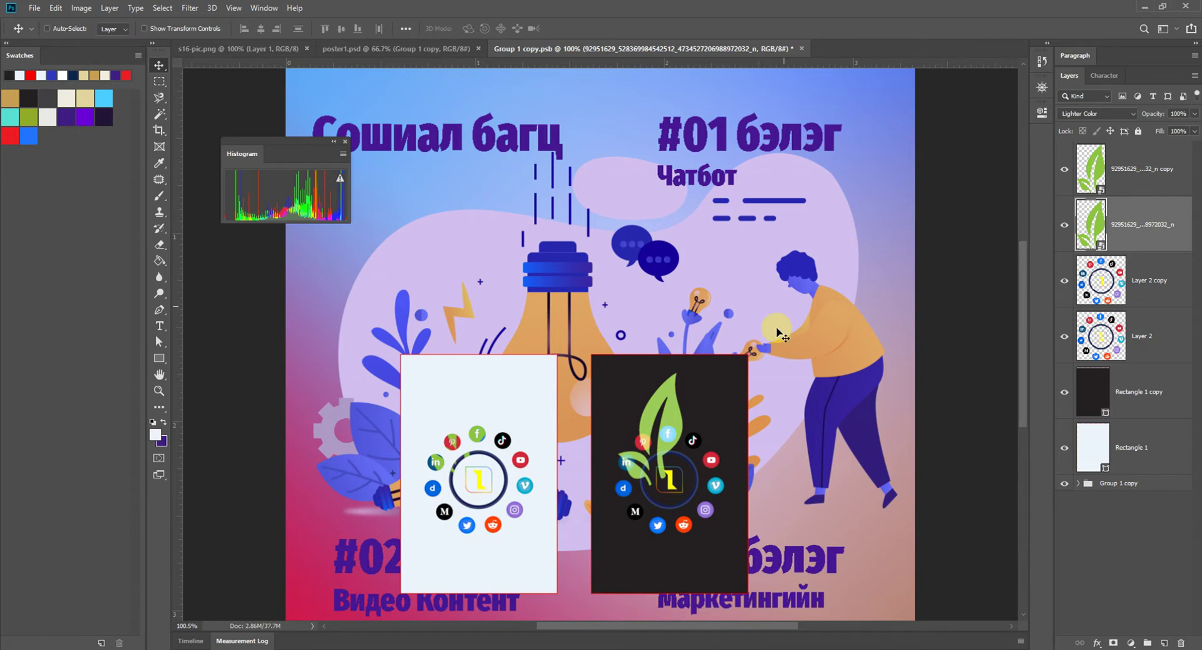
scroll(777, 332, "down", 3)
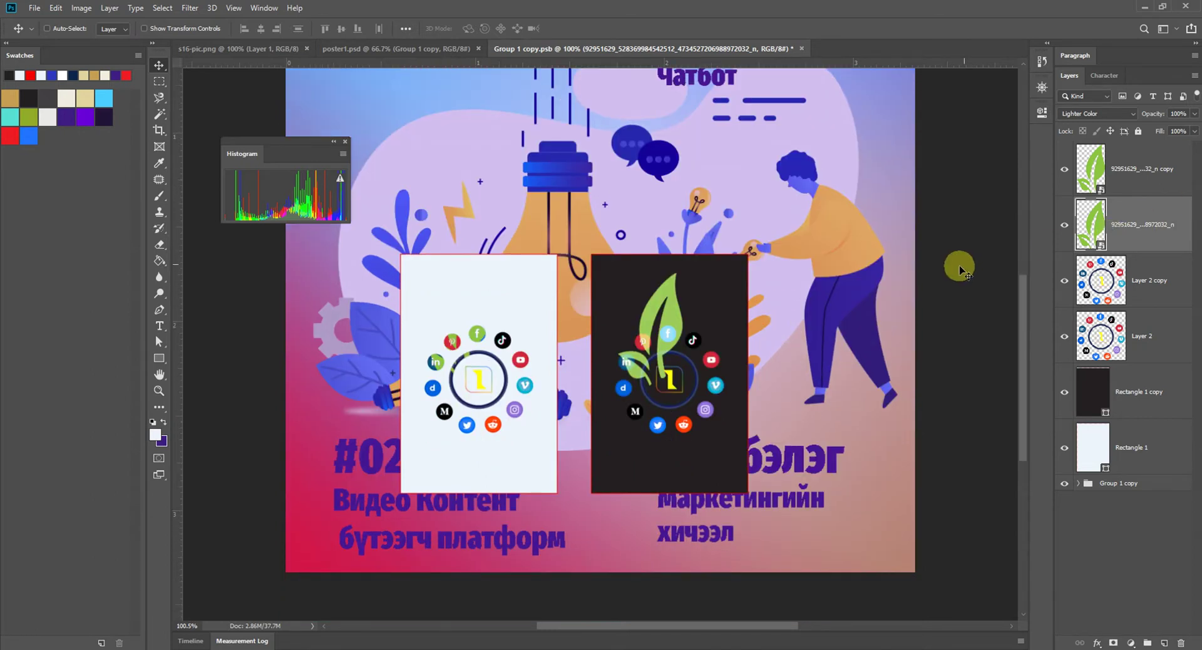
left_click(1145, 174)
left_click(1139, 228, "shift")
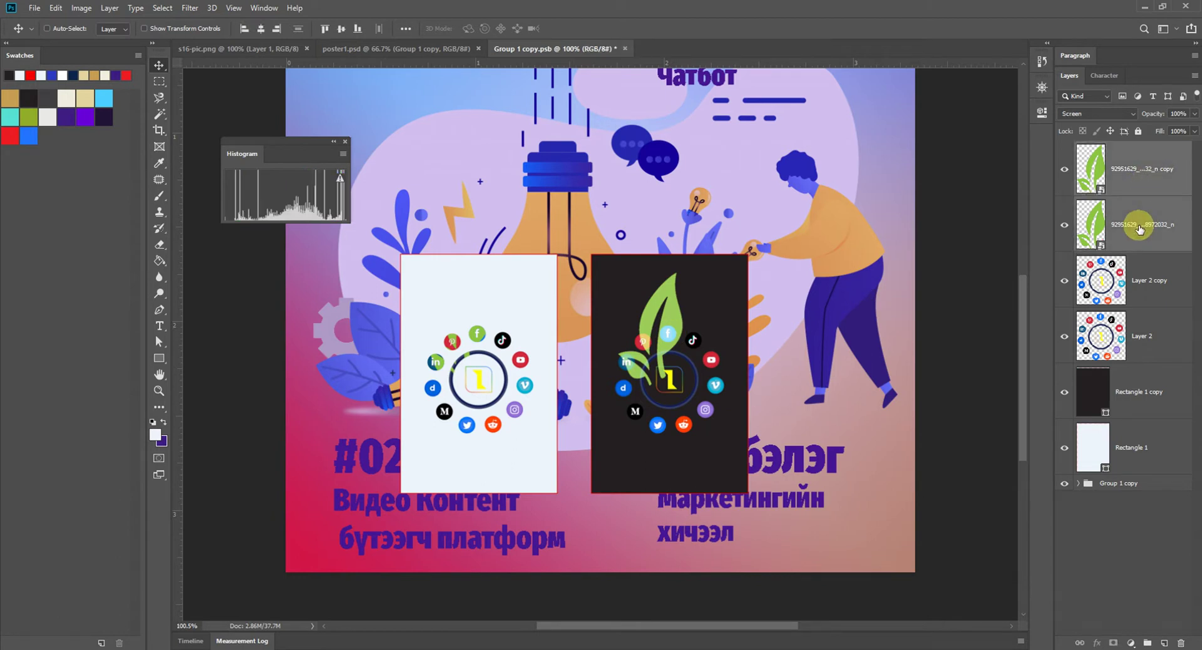
key("Delete")
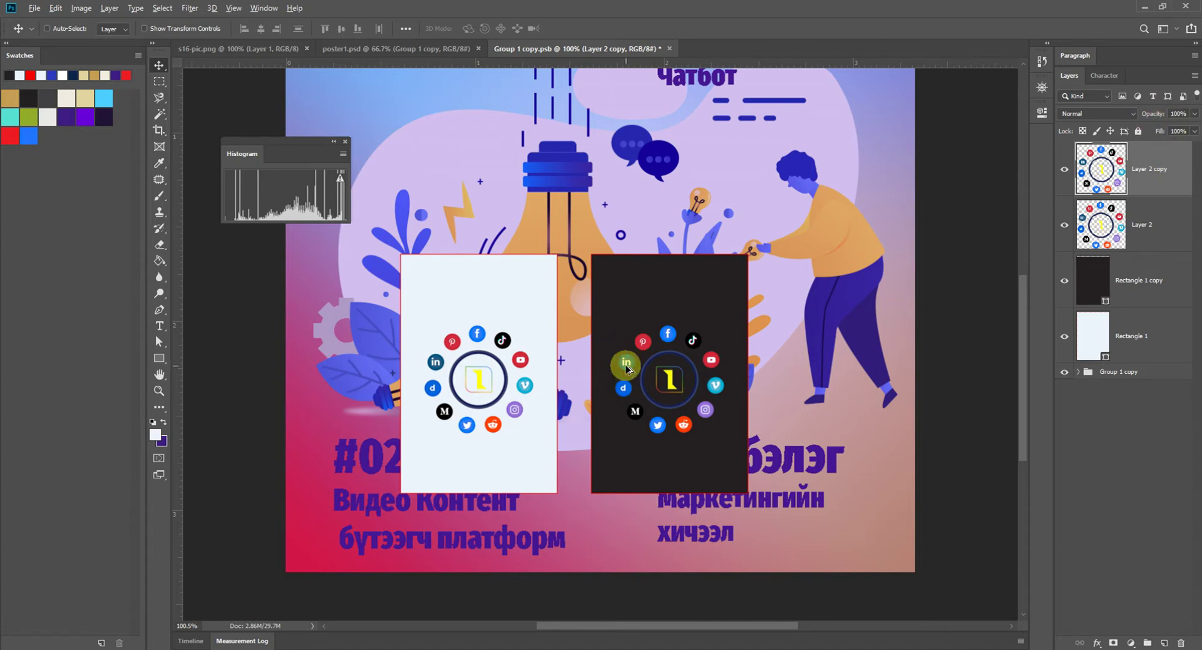
Lower the opacity of Layer 2 copy, the icon ring on the dark rectangle, to 25%.
scroll(663, 362, "up", 3)
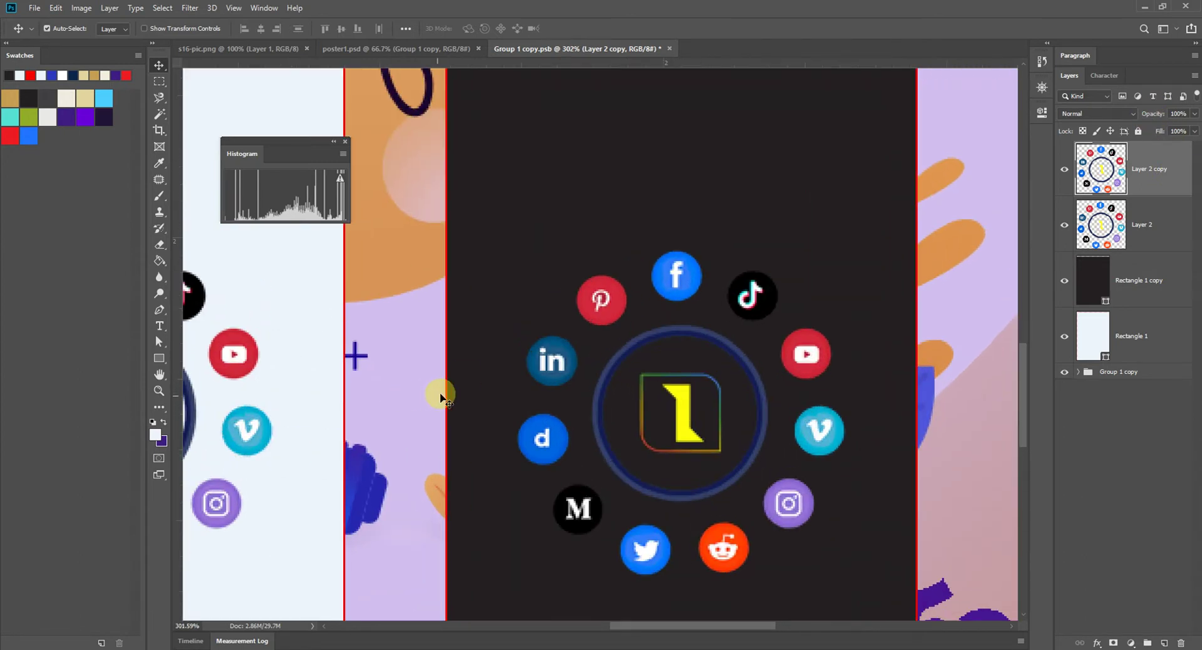
scroll(441, 396, "left", 3)
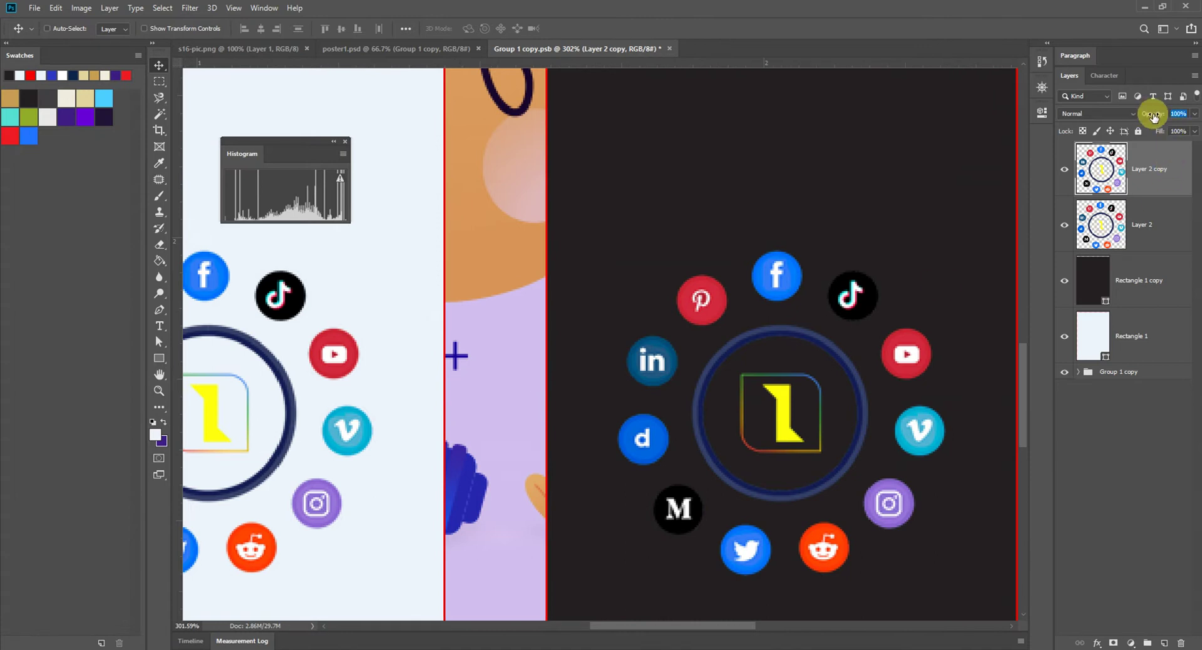
left_click_drag(1160, 116, 1109, 119)
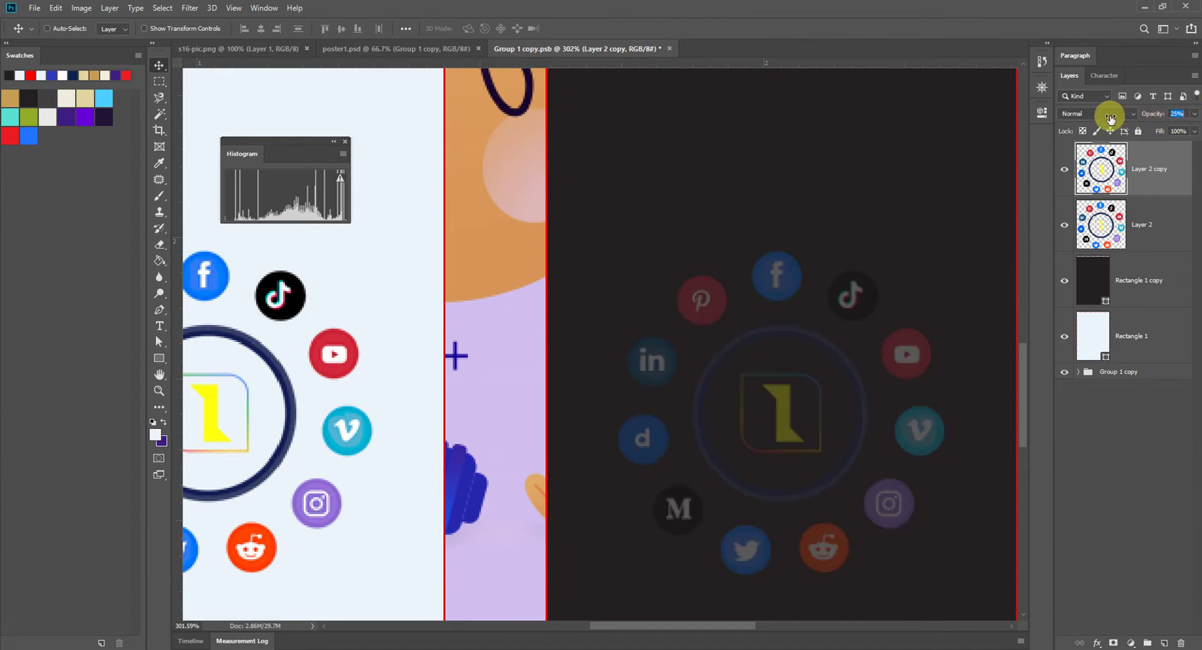
Try a lower opacity on Layer 2, the icon ring on the light rectangle, and undo the change.
left_click(1118, 228)
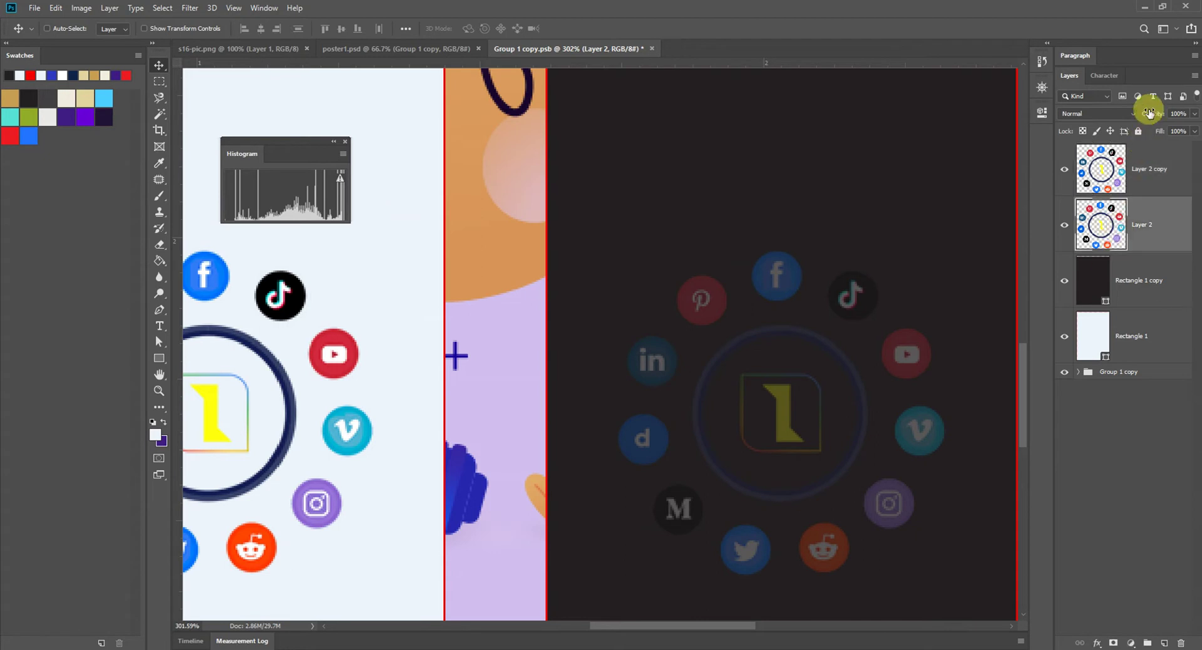
left_click_drag(1149, 112, 1110, 124)
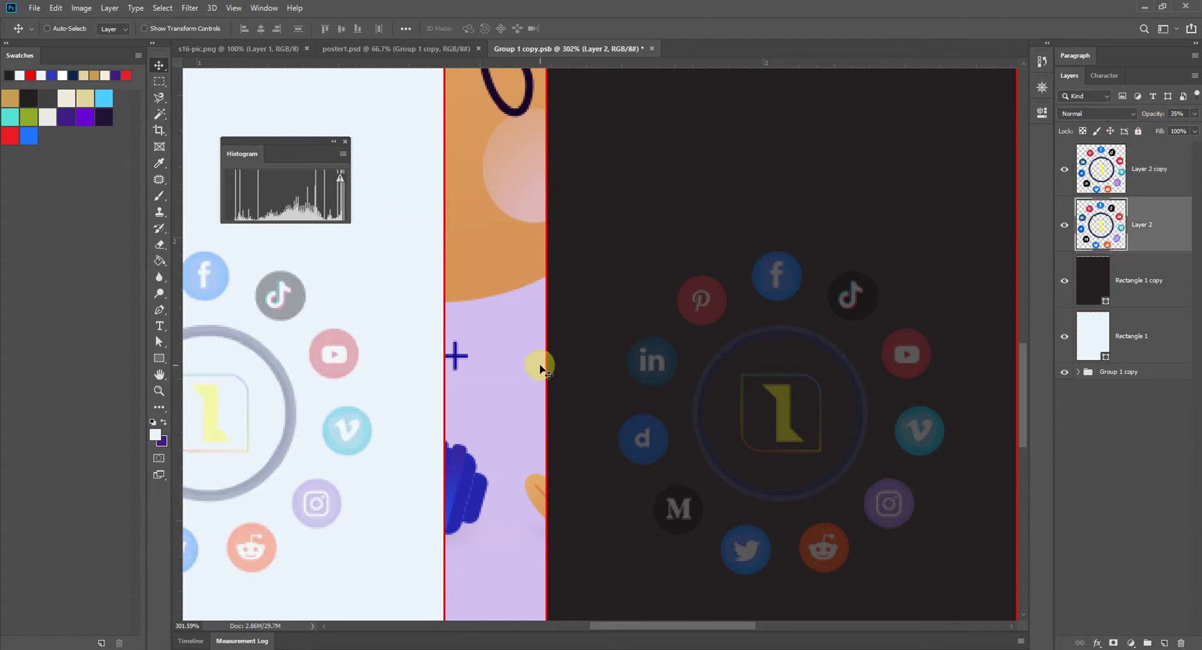
scroll(539, 368, "down", 3)
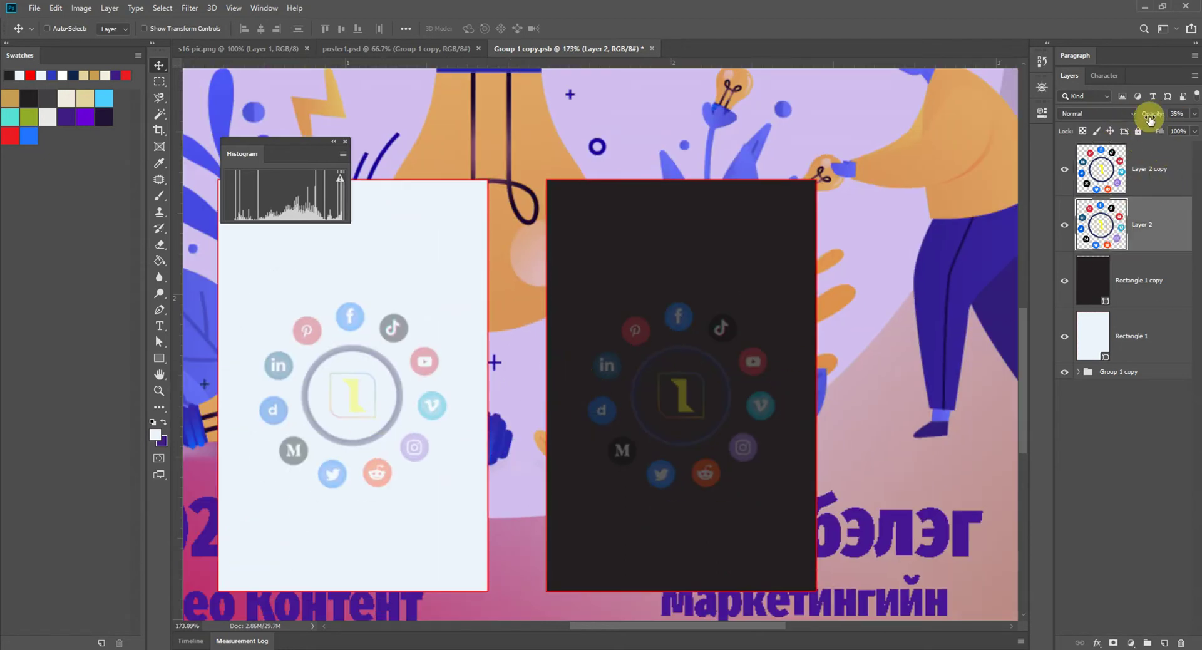
key("ctrl+z")
Set the opacity of Layer 2 copy, the icon ring on the dark rectangle, to 93%.
left_click(1159, 189)
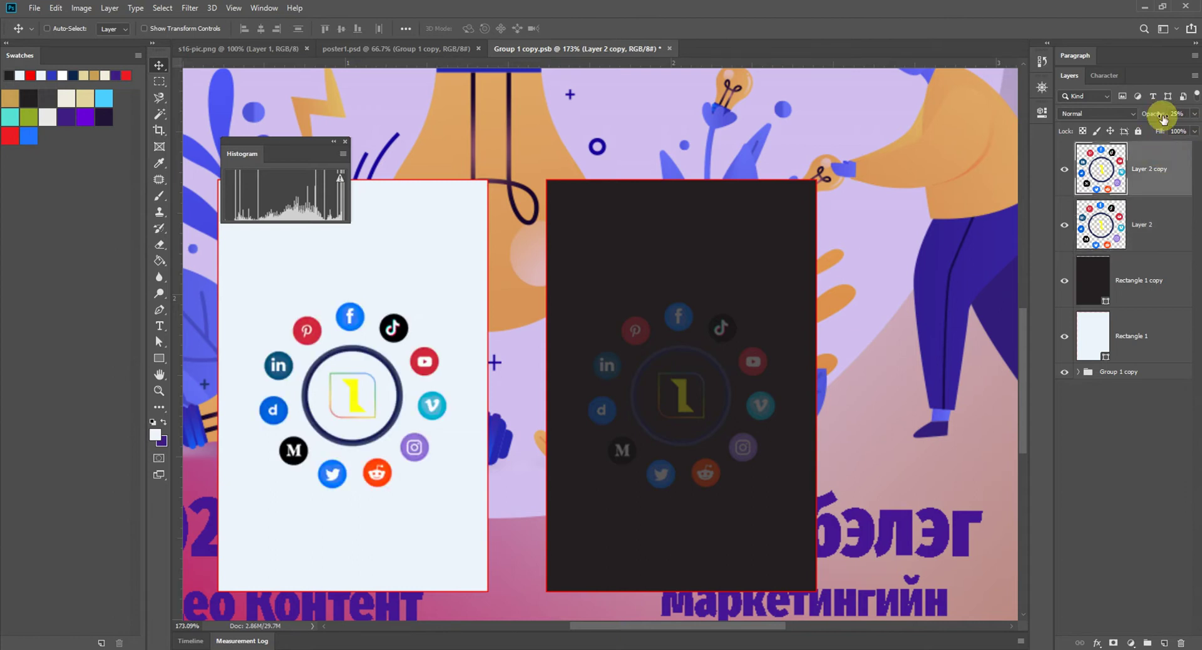
key("9")
key("3")
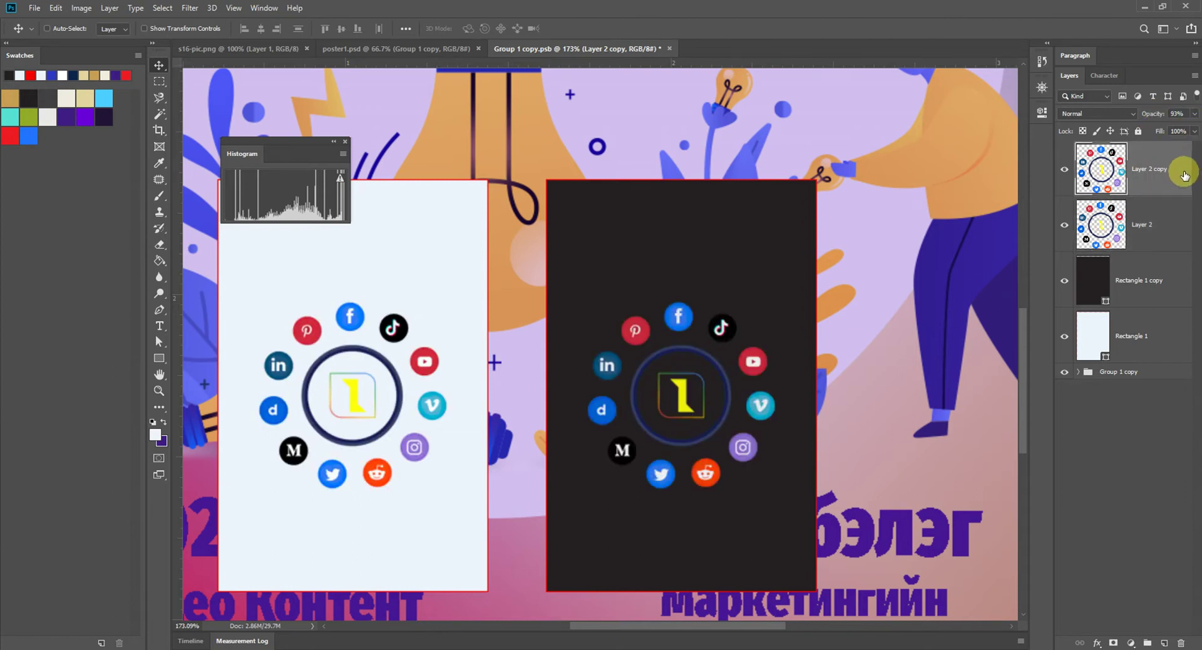
Examine the Layer Style blending options of Layer 2 copy and close them without applying changes.
double_click(1130, 192)
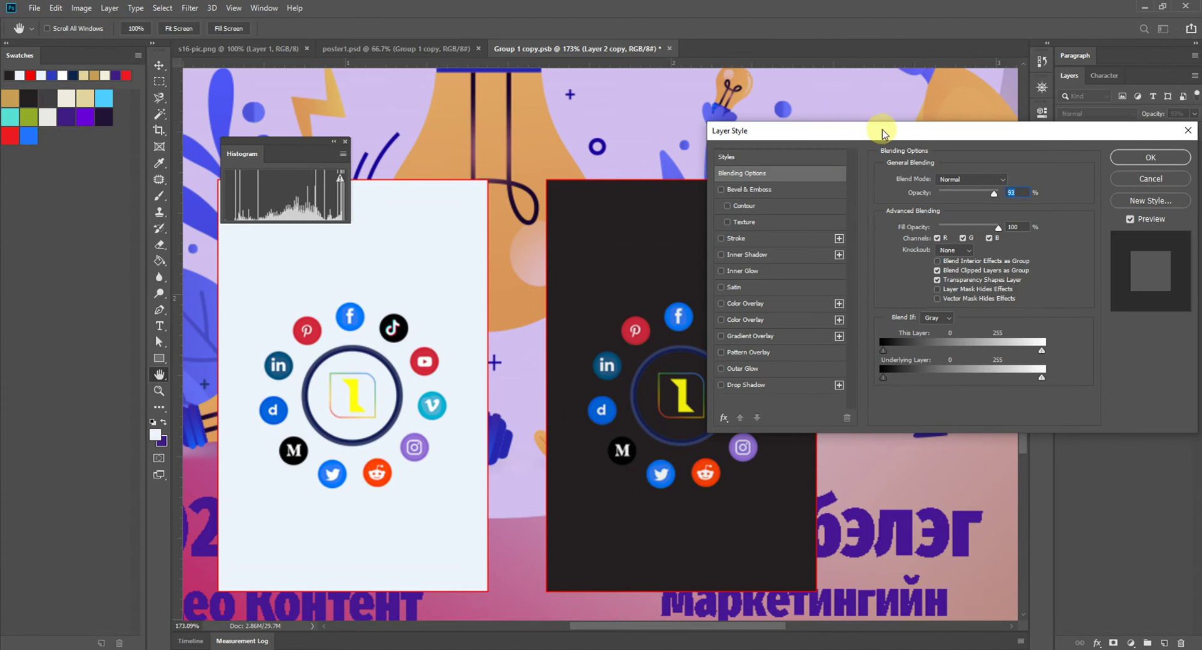
left_click_drag(877, 130, 555, 108)
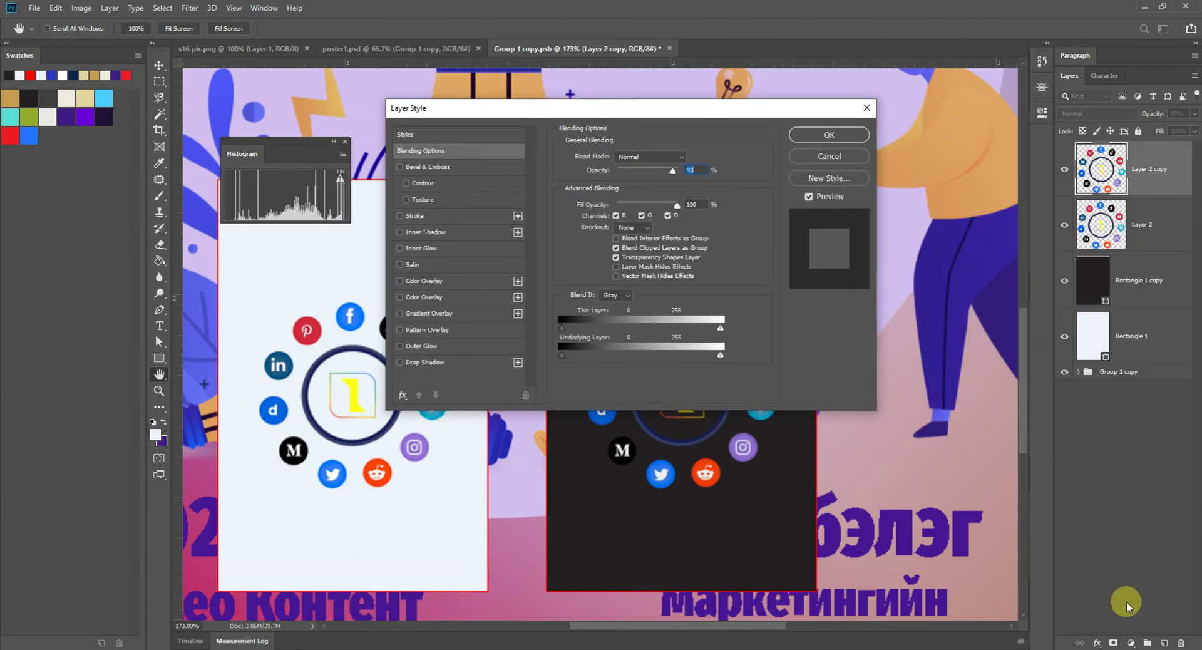
left_click(841, 159)
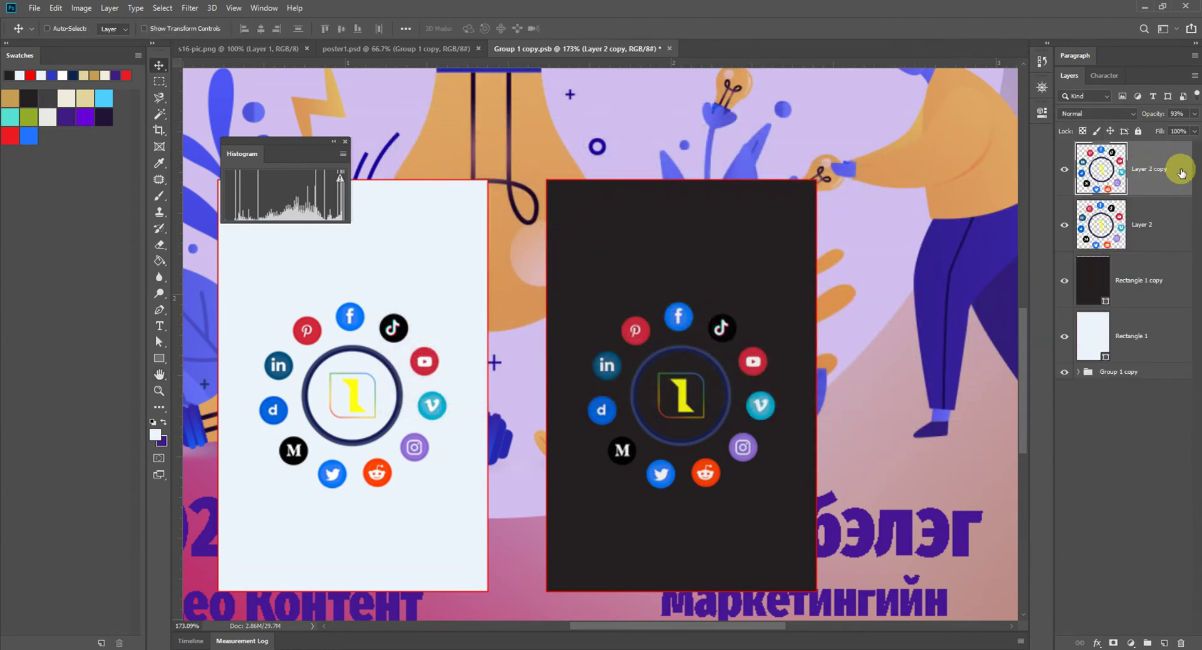
Try Bevel & Emboss on Layer 2 copy, the icon ring on the dark rectangle, and discard the changes.
double_click(1181, 173)
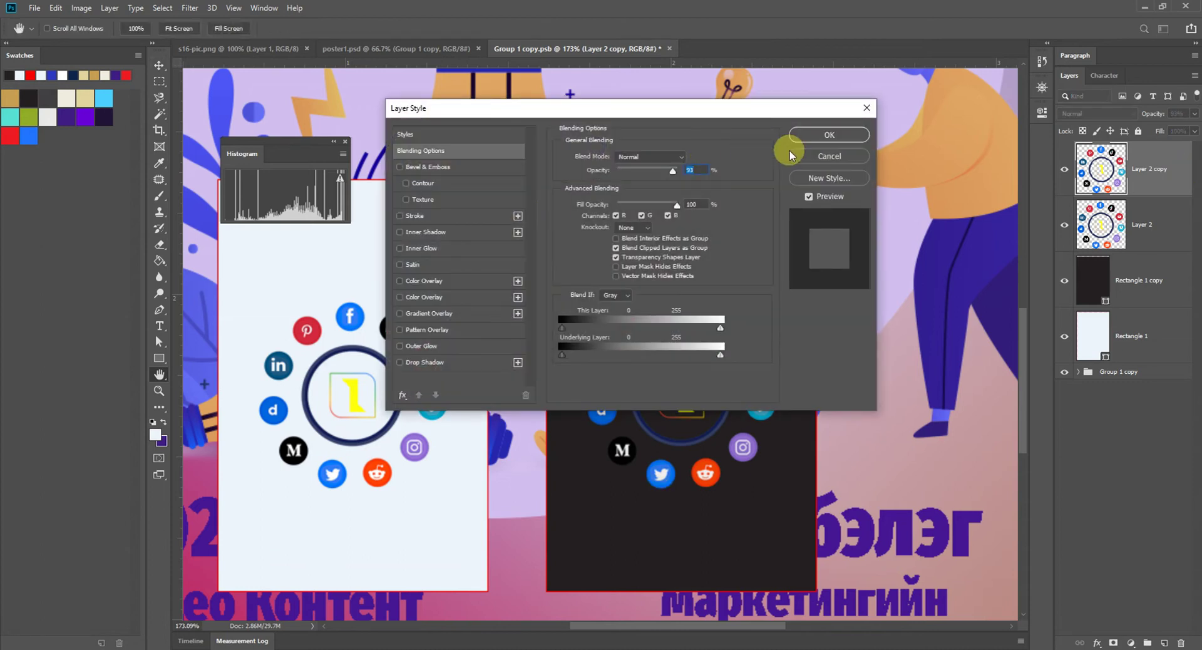
left_click(840, 148)
left_click(1096, 643)
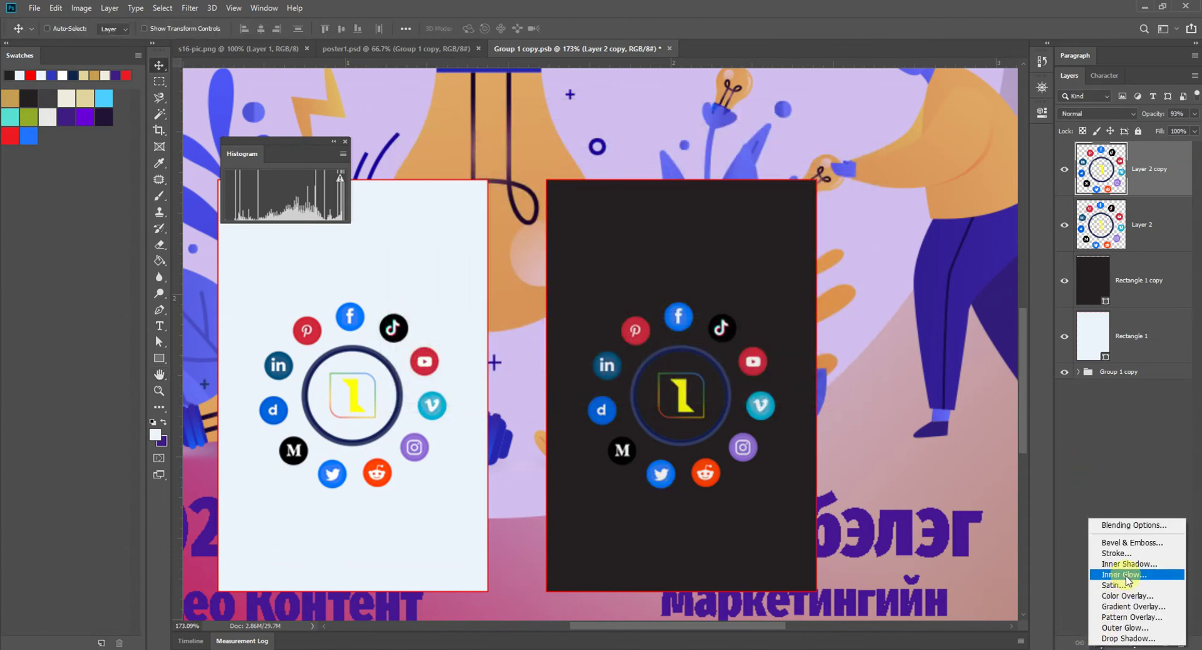
left_click(1131, 543)
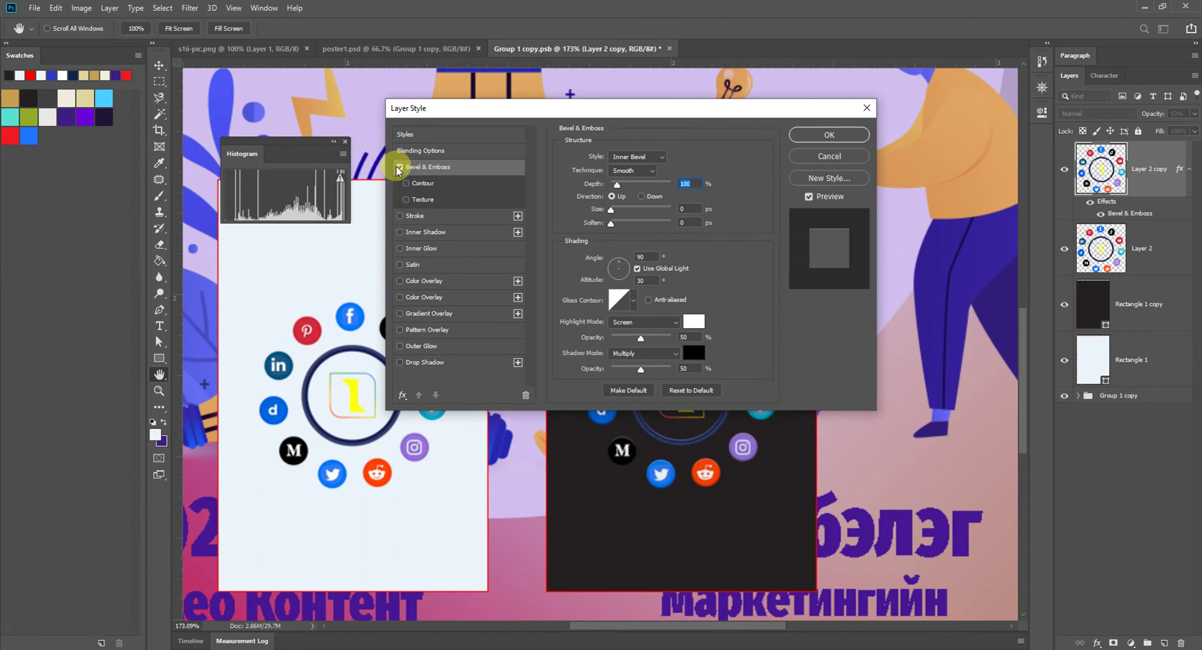
left_click(814, 155)
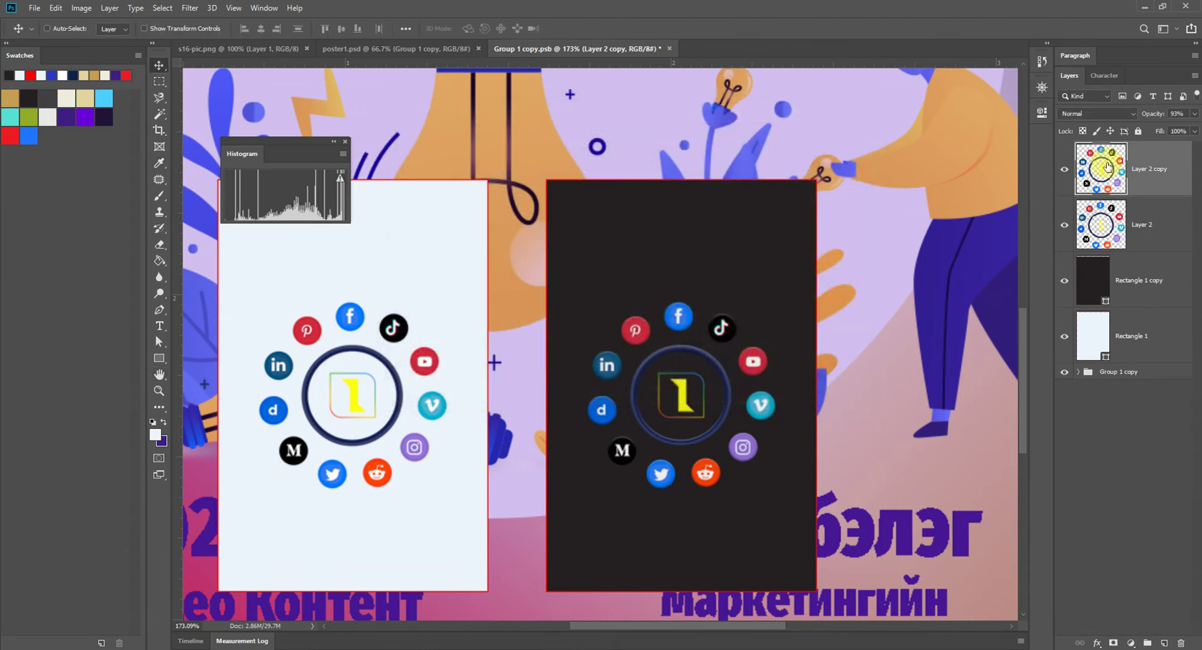
double_click(1176, 173)
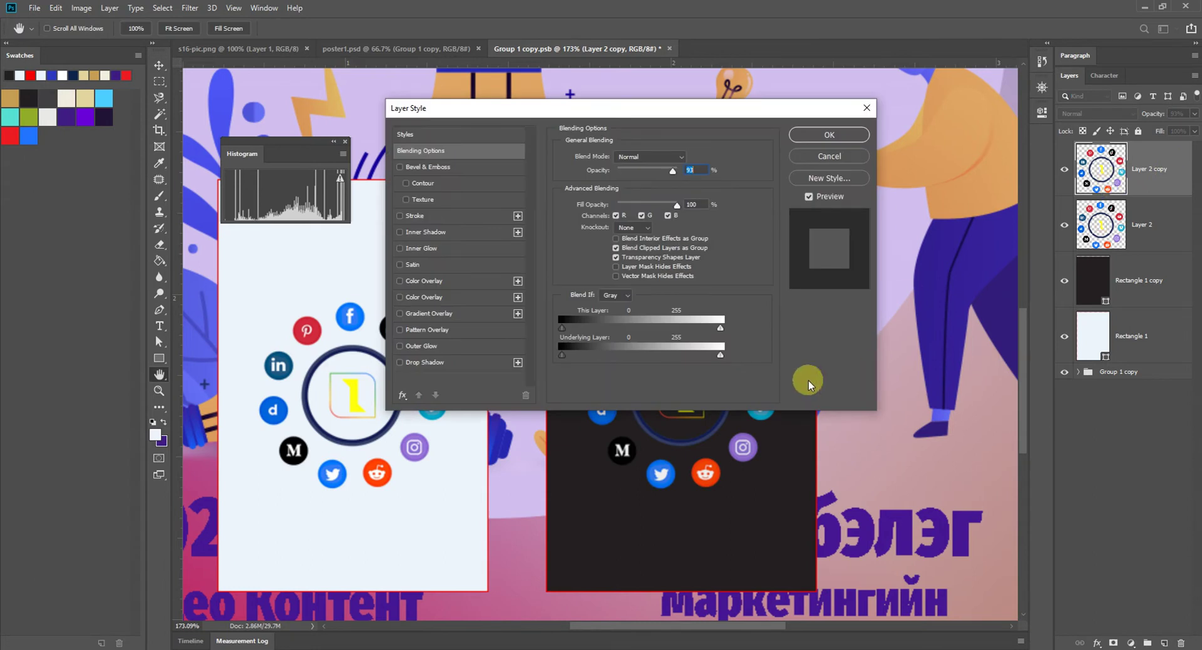
left_click(441, 166)
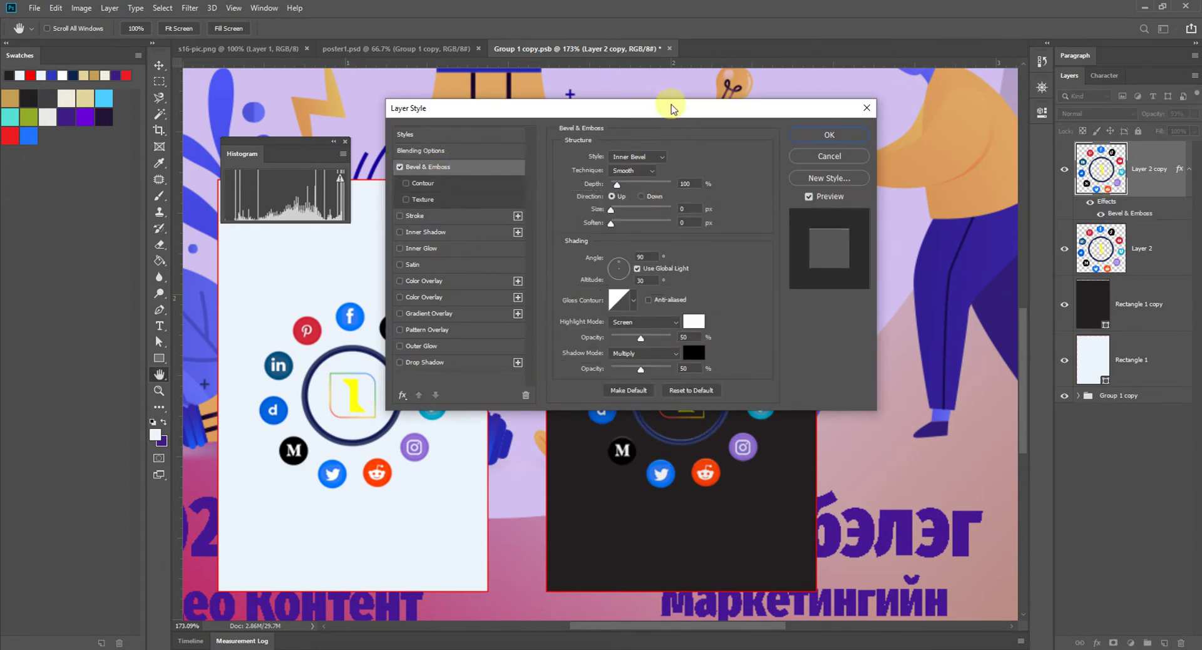
left_click(829, 156)
Add Bevel & Emboss to Layer 2, the icon ring on the light rectangle, with depth 324%, size 18 px and soften 1 px.
left_click(1135, 243)
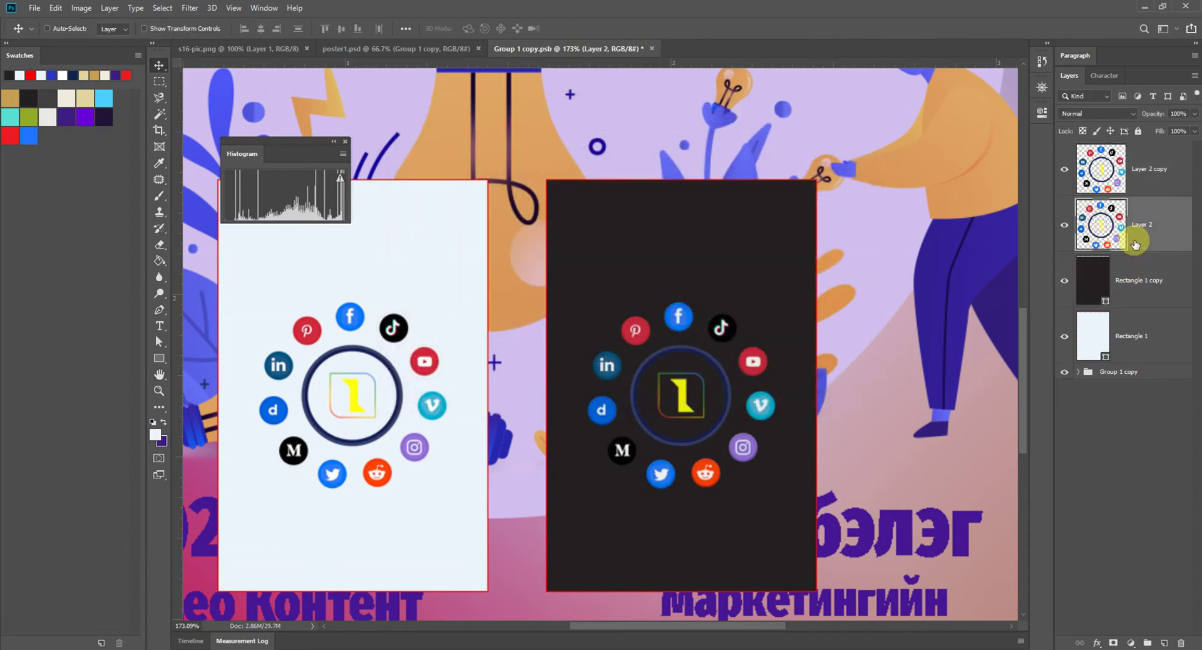
double_click(1174, 221)
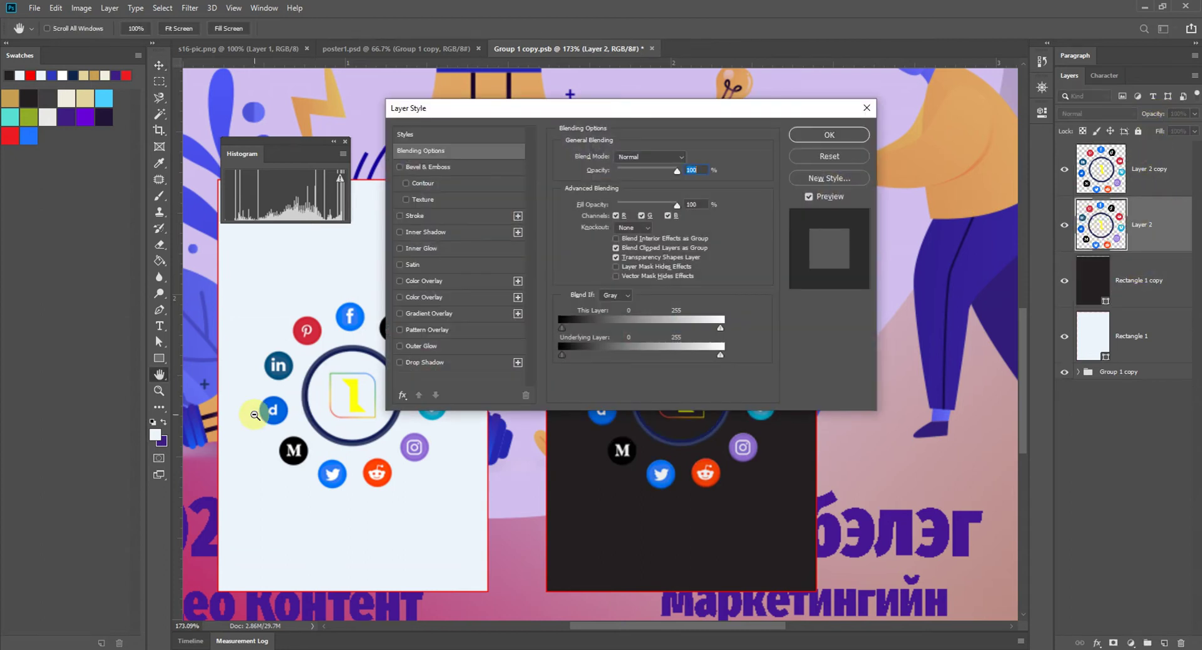
left_click_drag(267, 413, 300, 399)
left_click(420, 167)
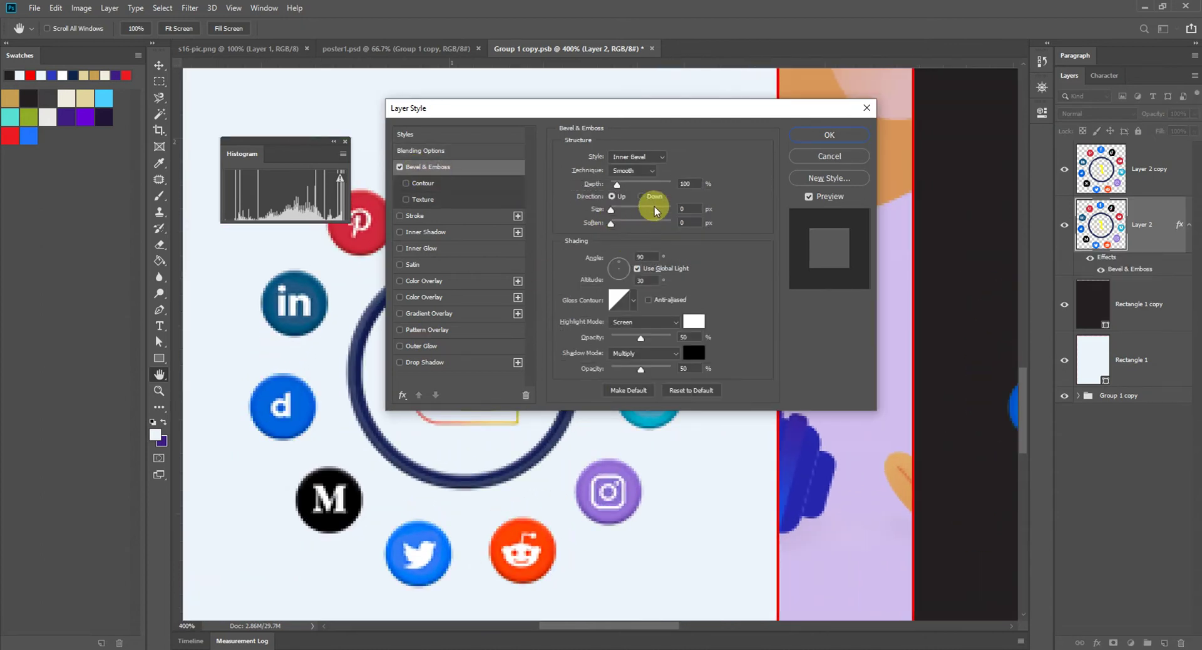
left_click_drag(617, 185, 611, 222)
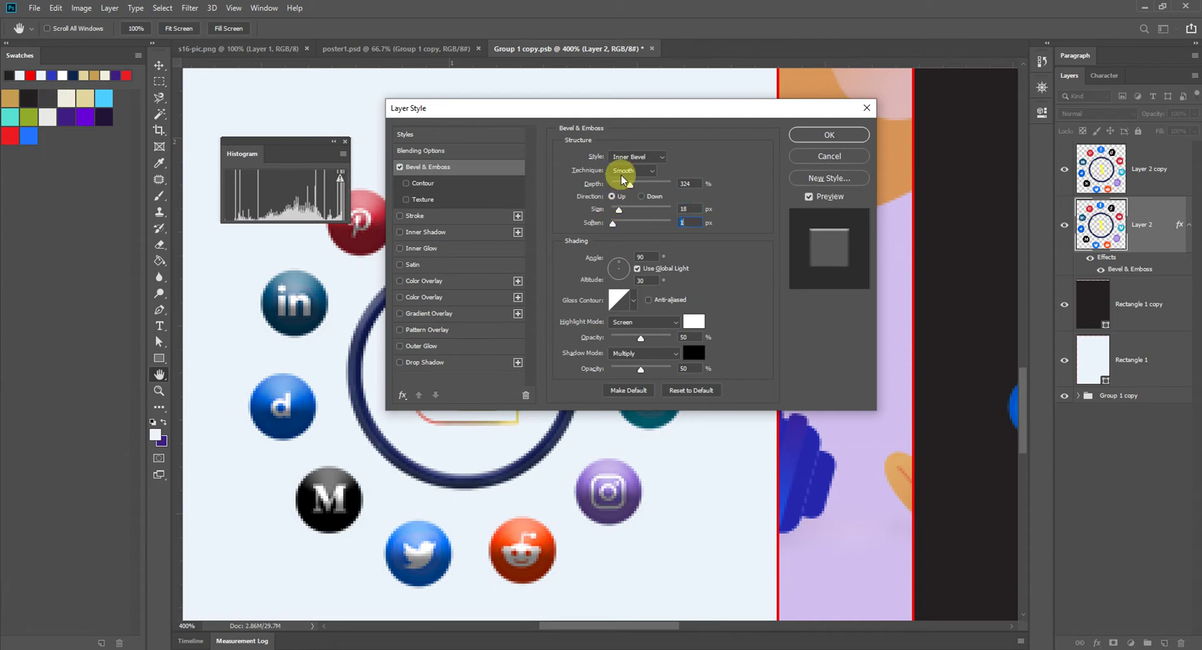
Try the Pillow Emboss style and then the Stroke Emboss style for Layer 2's bevel.
left_click(625, 157)
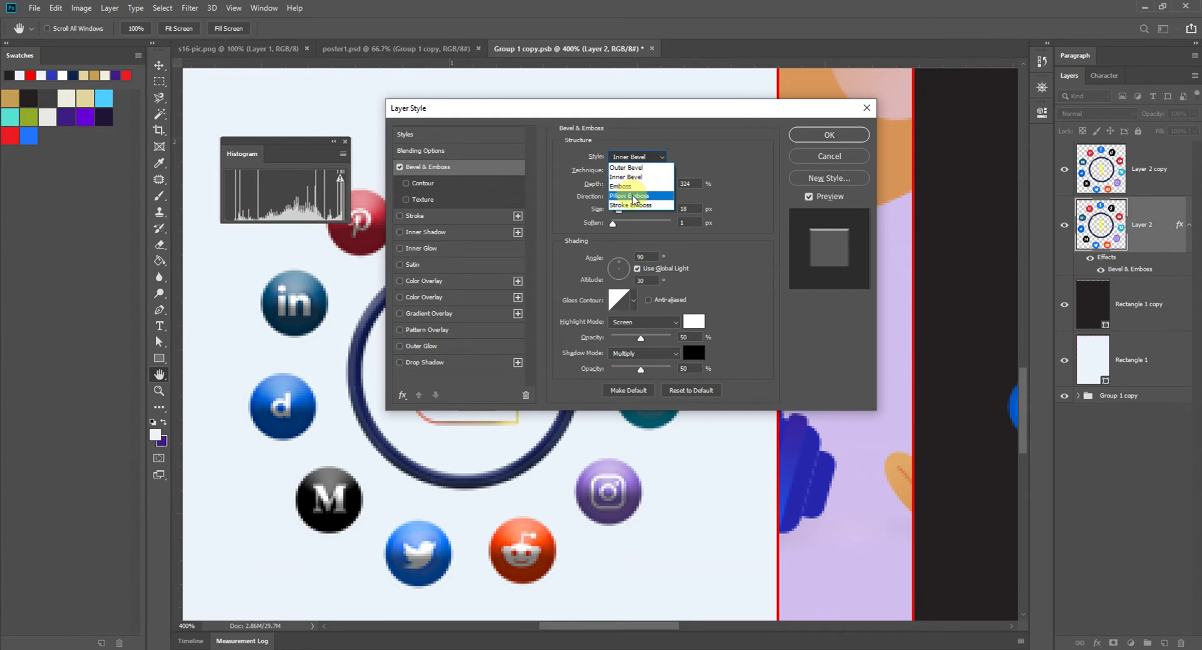
left_click(633, 196)
left_click(636, 164)
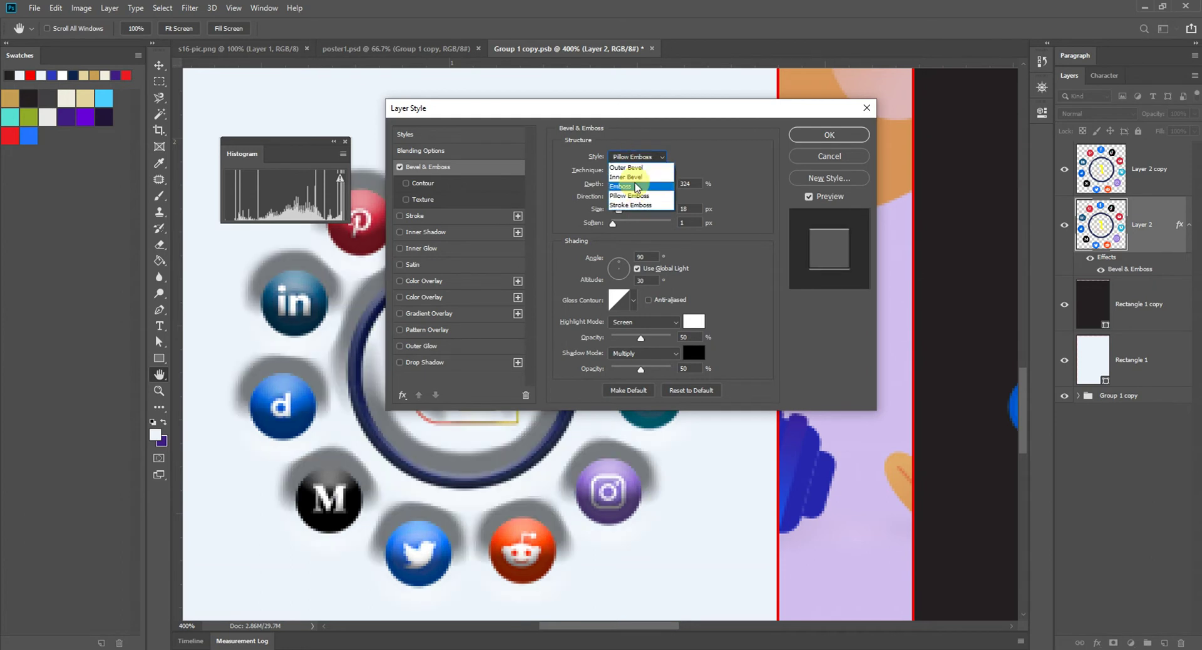
left_click(633, 208)
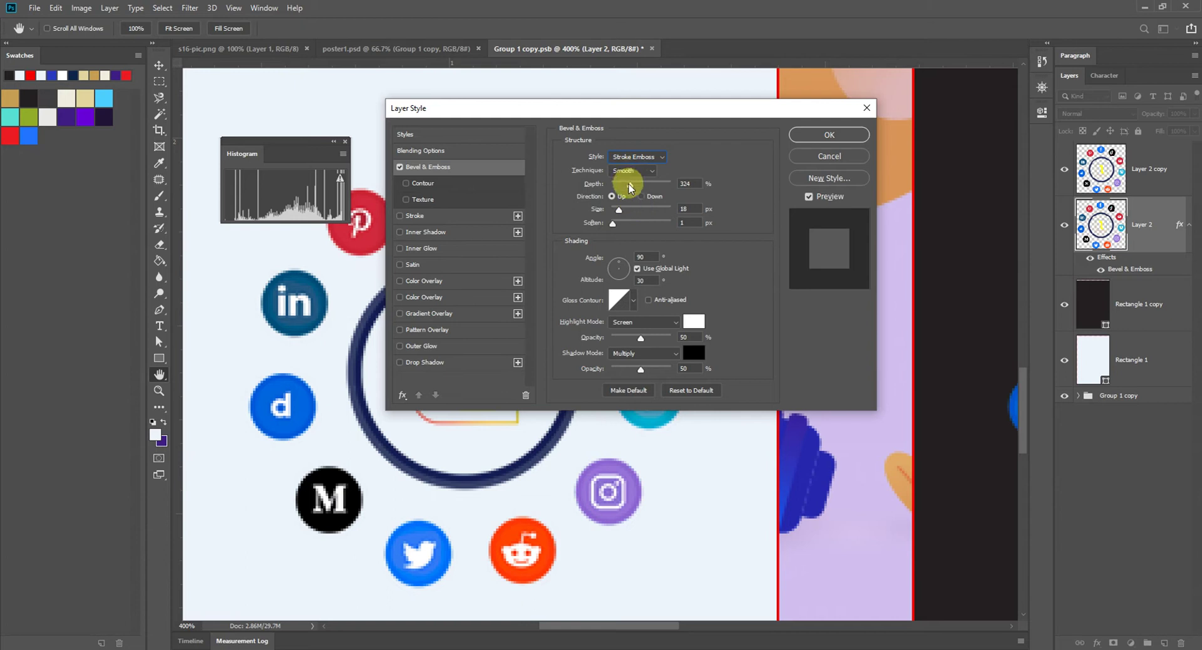
Set Layer 2's bevel to Inner Bevel, direction Down, depth 230%, size about 38 px and soften 3 px.
left_click_drag(619, 210, 620, 224)
left_click(641, 196)
left_click(624, 162)
left_click(620, 182)
left_click_drag(628, 214, 622, 212)
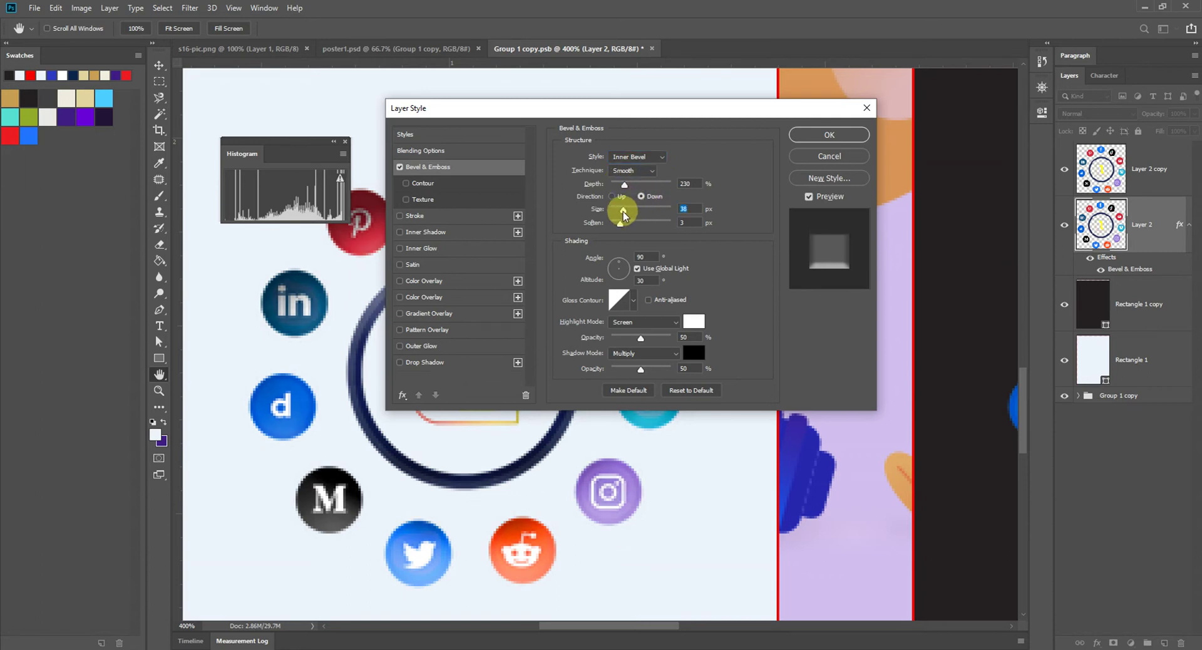
Enable Contour for Layer 2's bevel and adjust its range, and enable Texture and try a pattern from its presets.
left_click(427, 185)
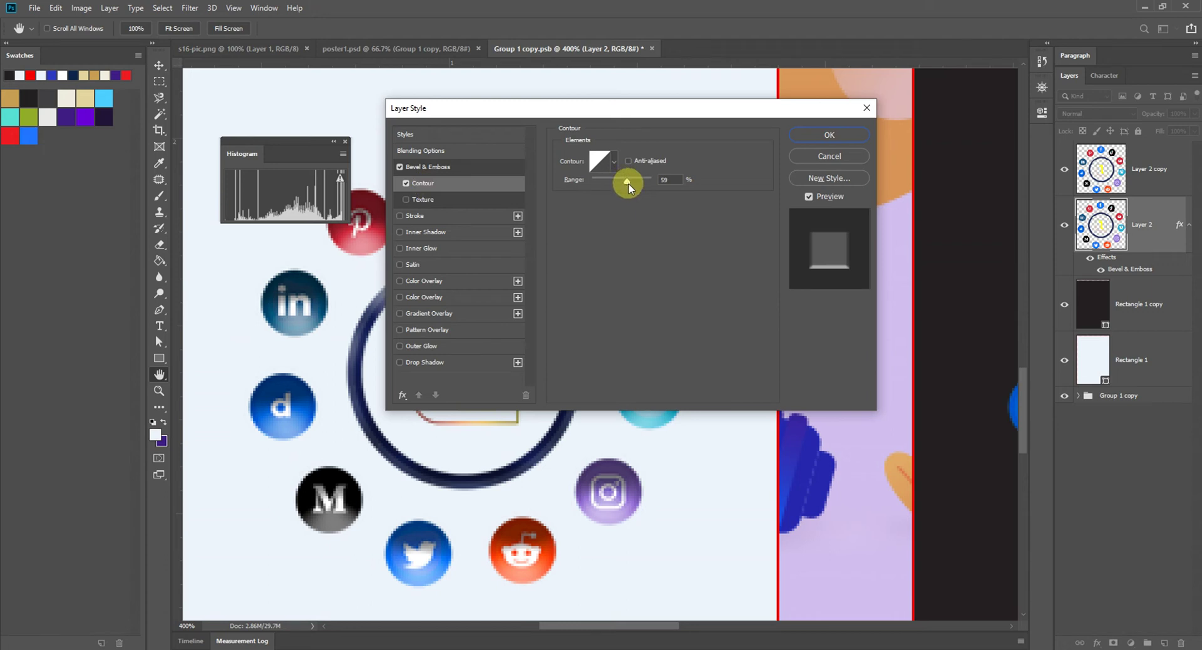
mouse_move(628, 184)
left_mouse_down()
mouse_move(607, 186)
mouse_move(618, 193)
left_mouse_up()
left_click(430, 198)
left_click(604, 178)
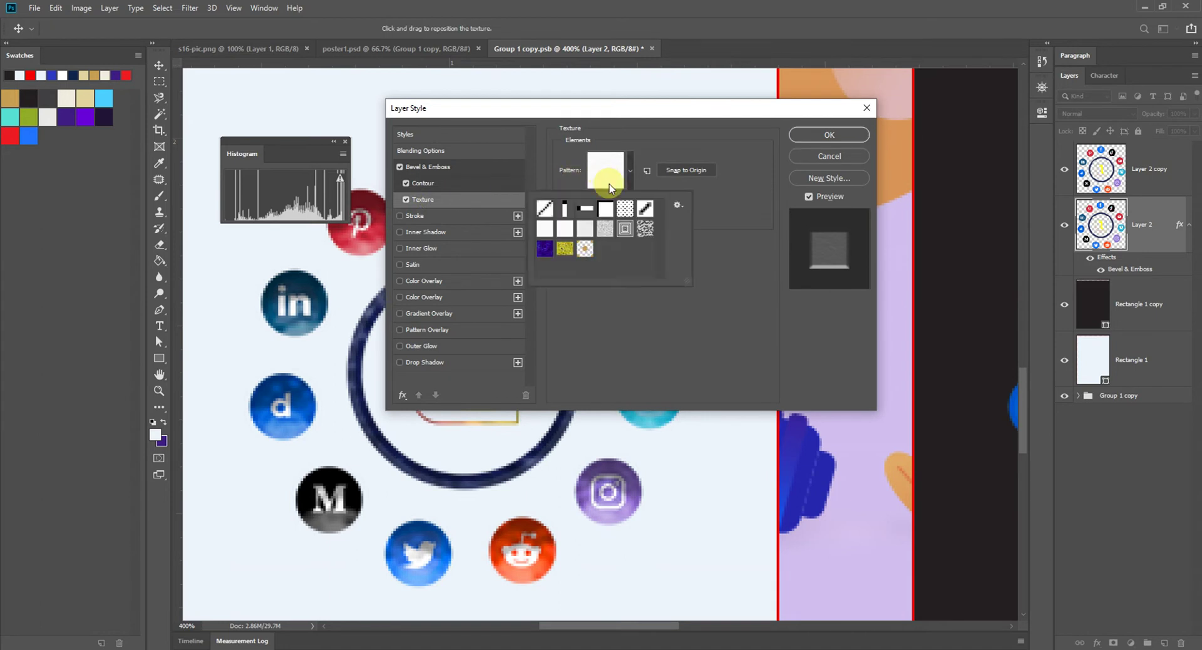
double_click(639, 239)
Turn off Bevel & Emboss on Layer 2 and add two strokes, coloring the lower one red (ff0101).
left_click(399, 166)
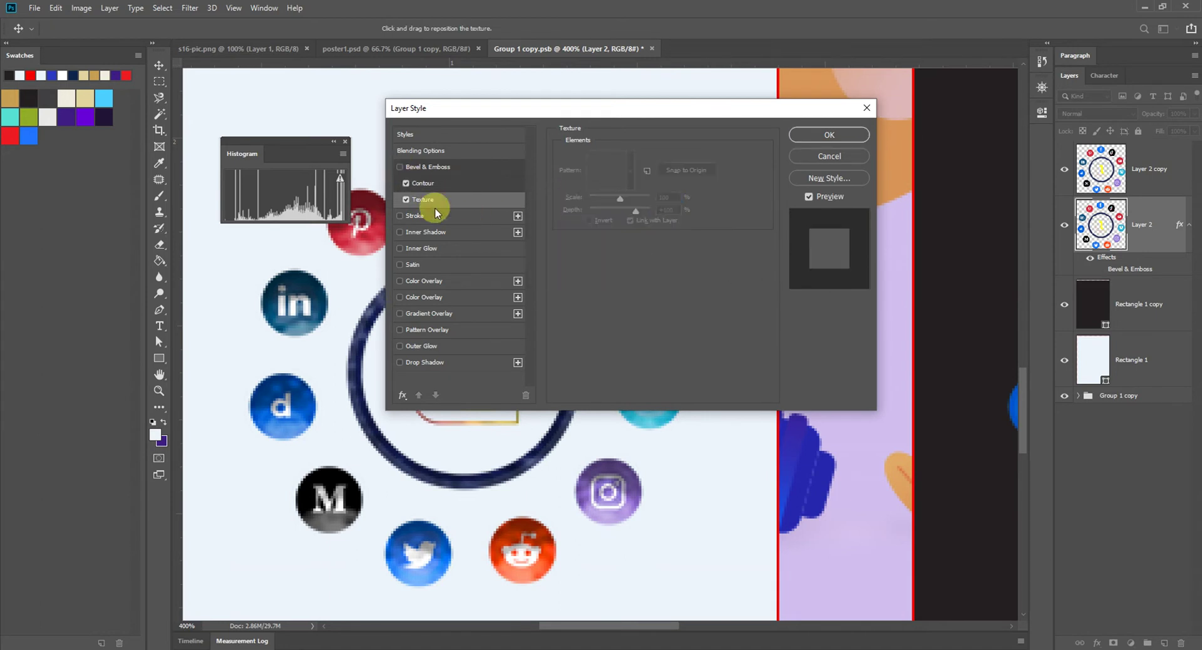
left_click(414, 215)
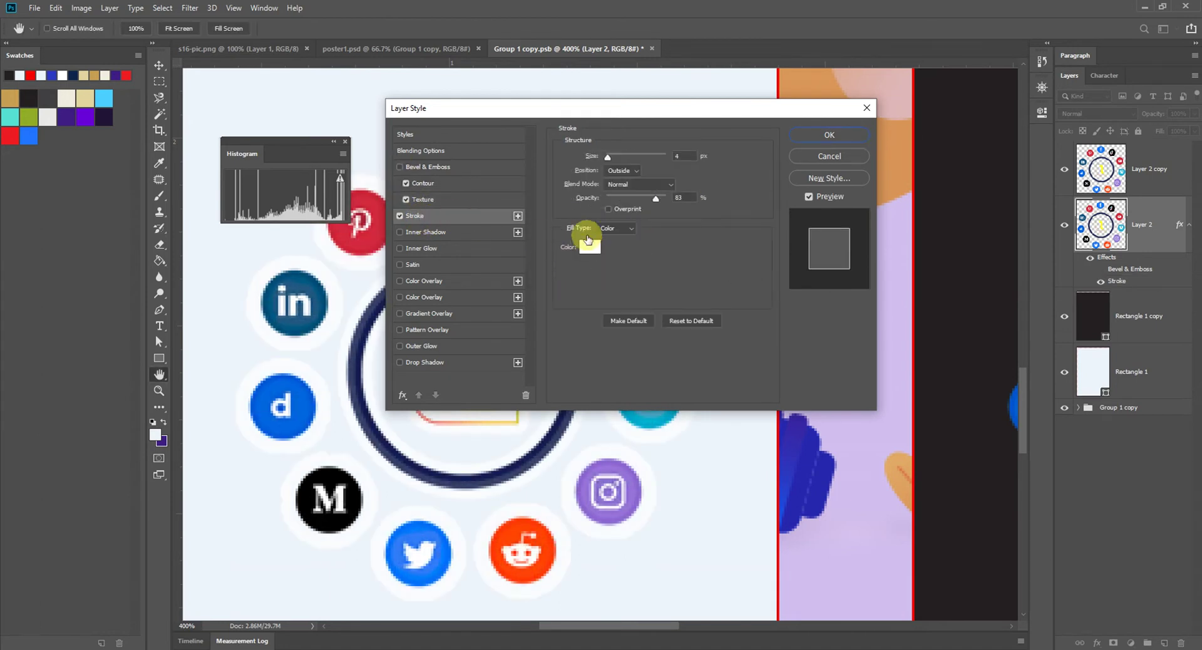
left_click(517, 216)
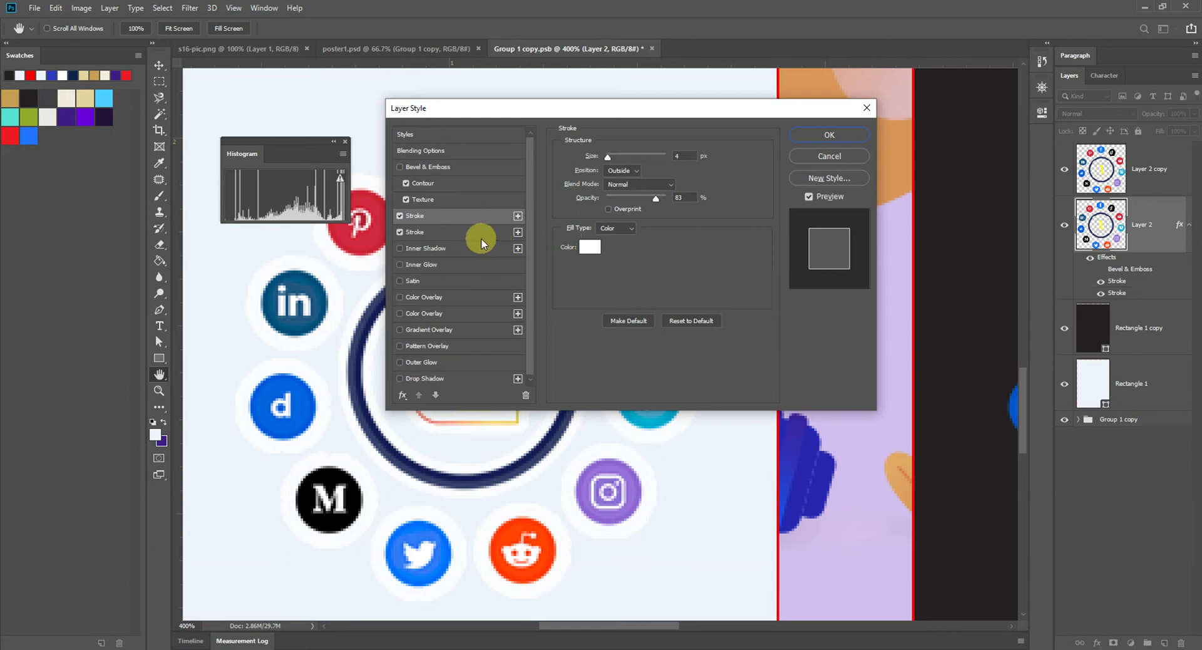
left_click(479, 233)
left_click(589, 248)
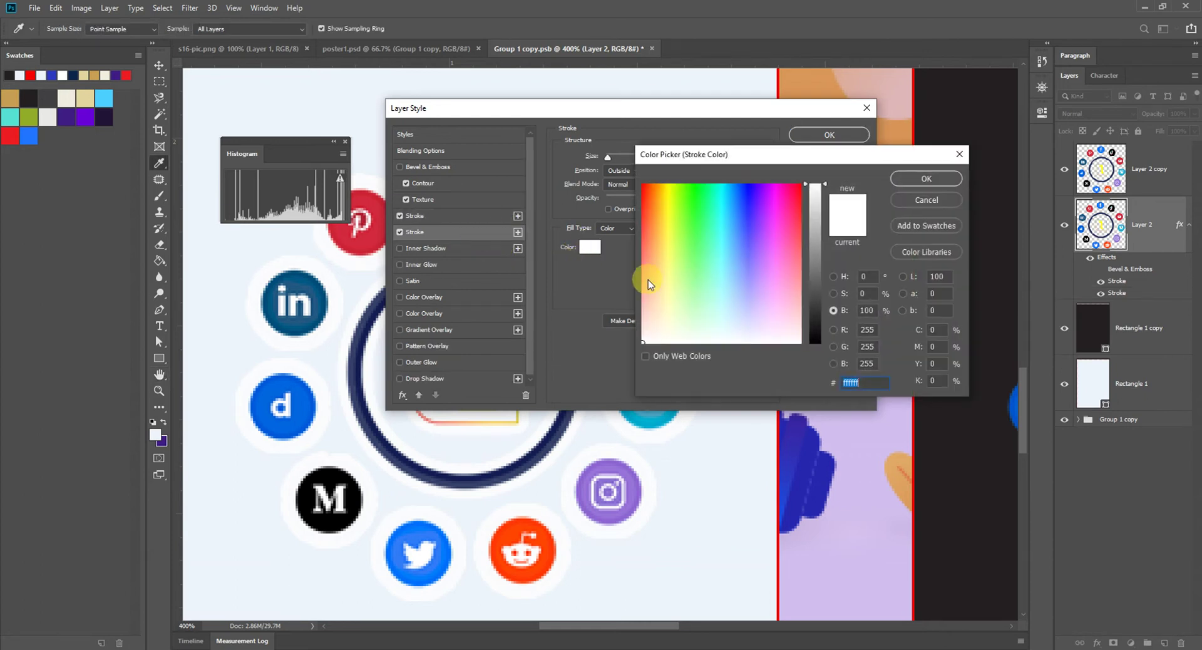
left_click_drag(714, 233, 804, 182)
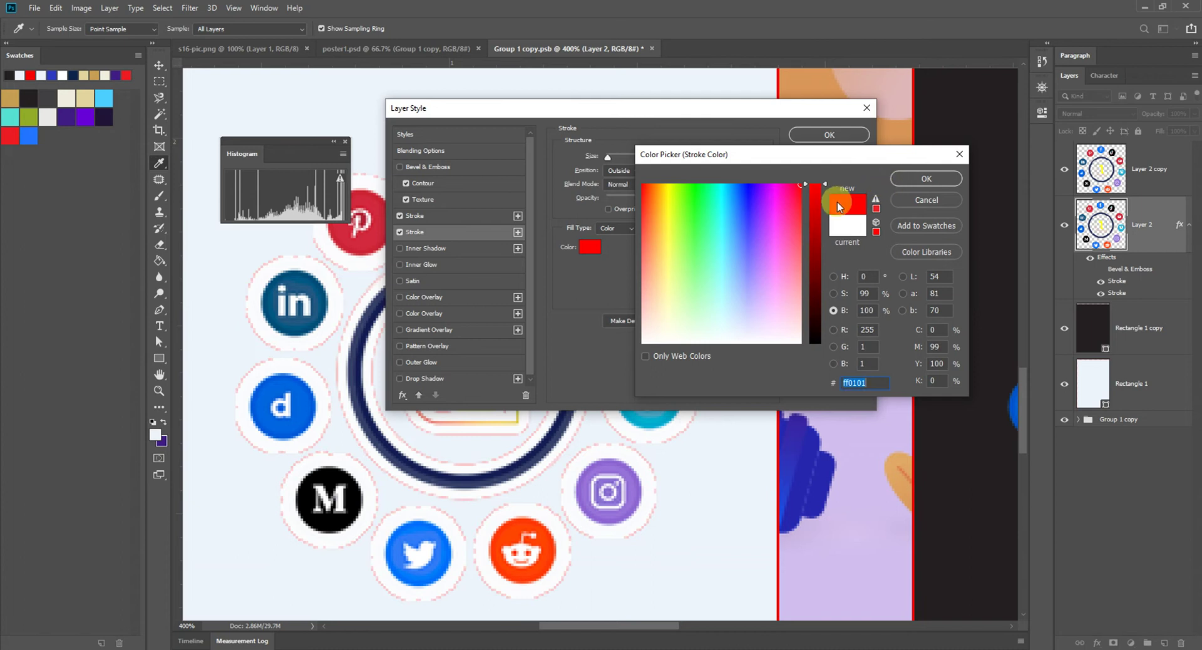
left_click(906, 182)
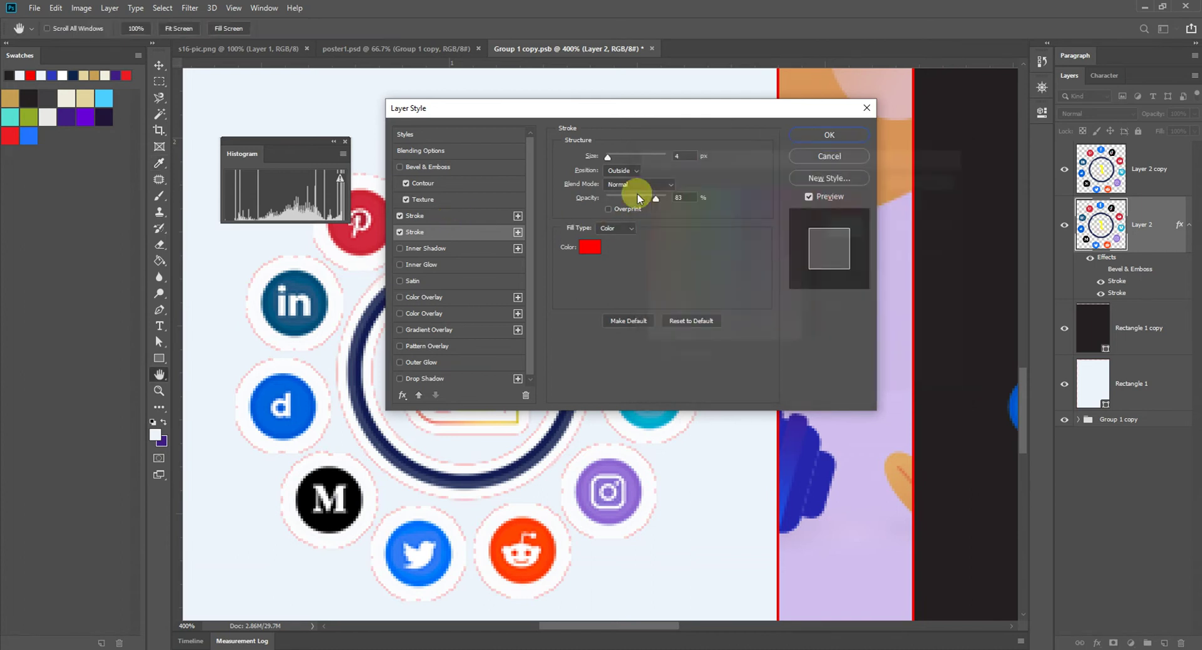
Set the size of Layer 2's white stroke to 1 px and turn off the bevel's Contour and Texture options.
left_click(442, 215)
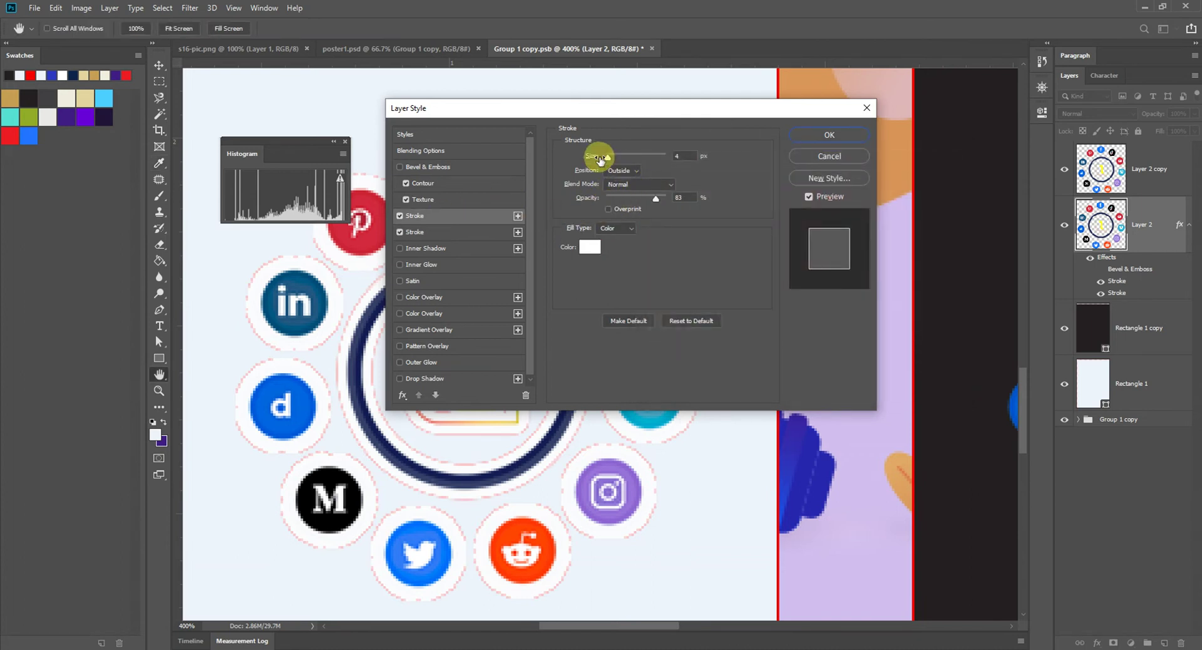
mouse_move(600, 159)
left_mouse_down()
mouse_move(617, 161)
mouse_move(607, 173)
left_mouse_up()
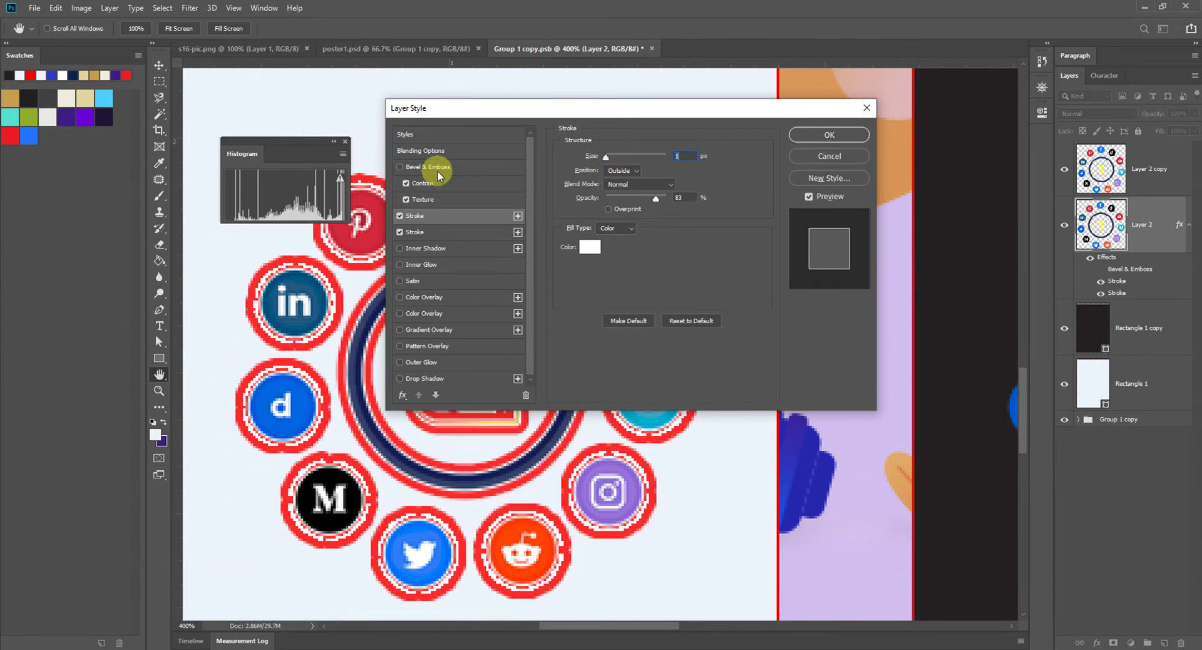
left_click(405, 183)
left_click(405, 199)
left_click(421, 235)
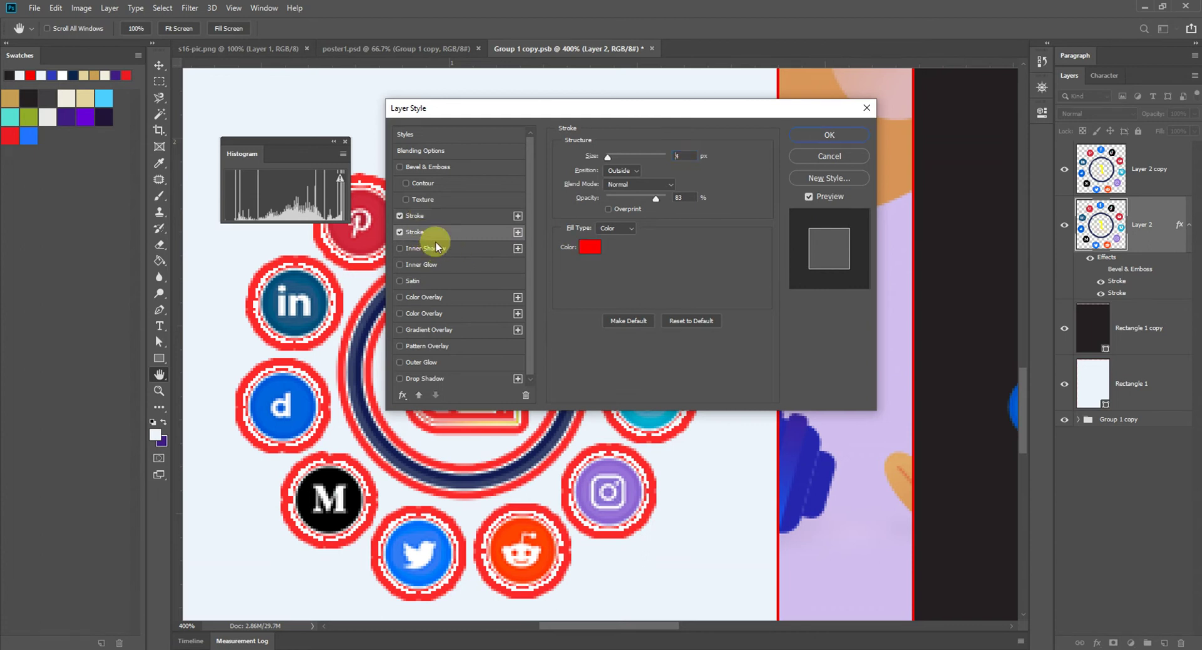
Set the white stroke on Layer 2 to 0% opacity and a size of 2 px.
scroll(275, 310, "down", 5)
scroll(273, 313, "up", 8)
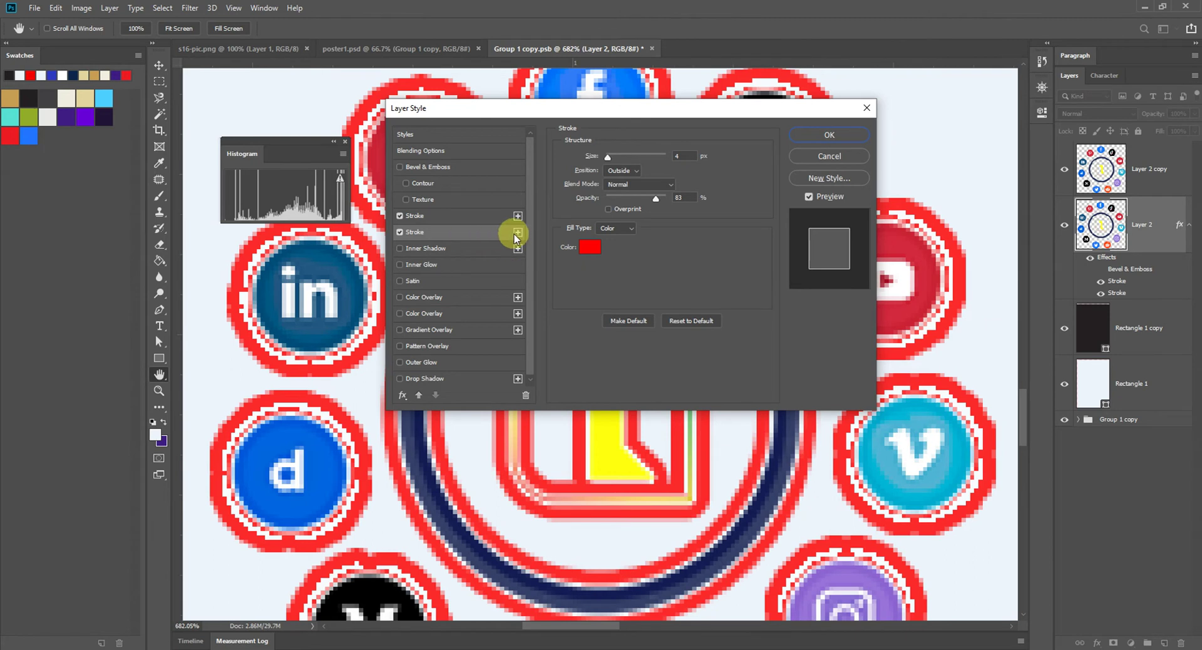
left_click(414, 217)
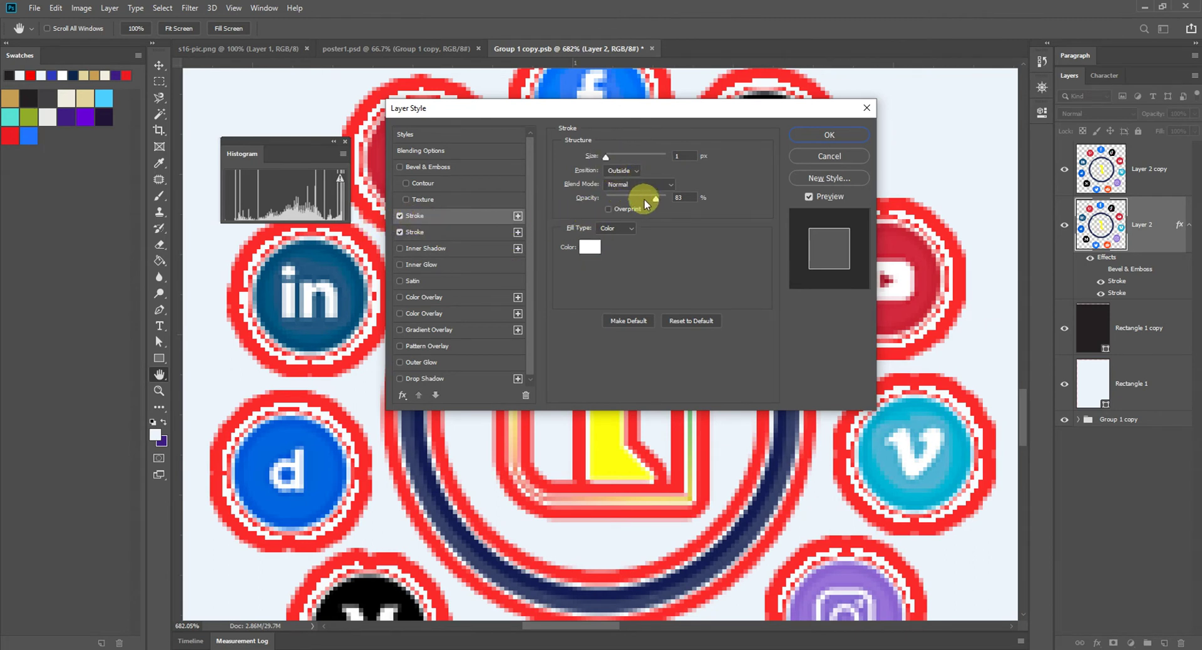
left_click_drag(645, 201, 516, 198)
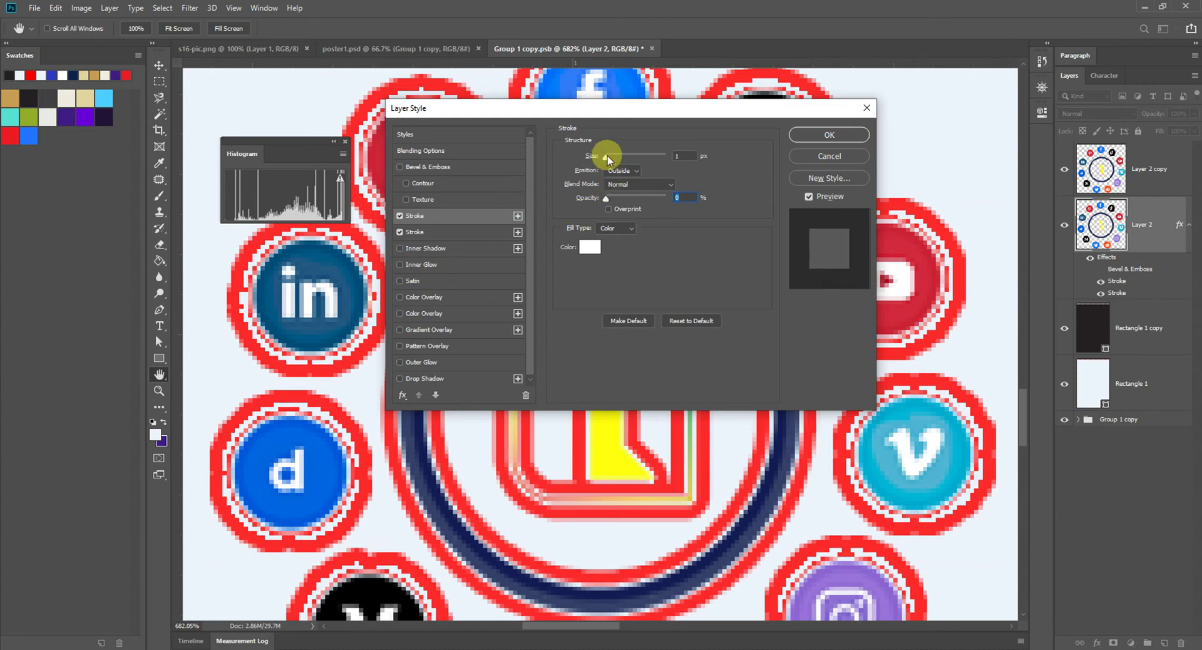
mouse_move(607, 158)
left_mouse_down()
mouse_move(617, 156)
mouse_move(607, 161)
left_mouse_up()
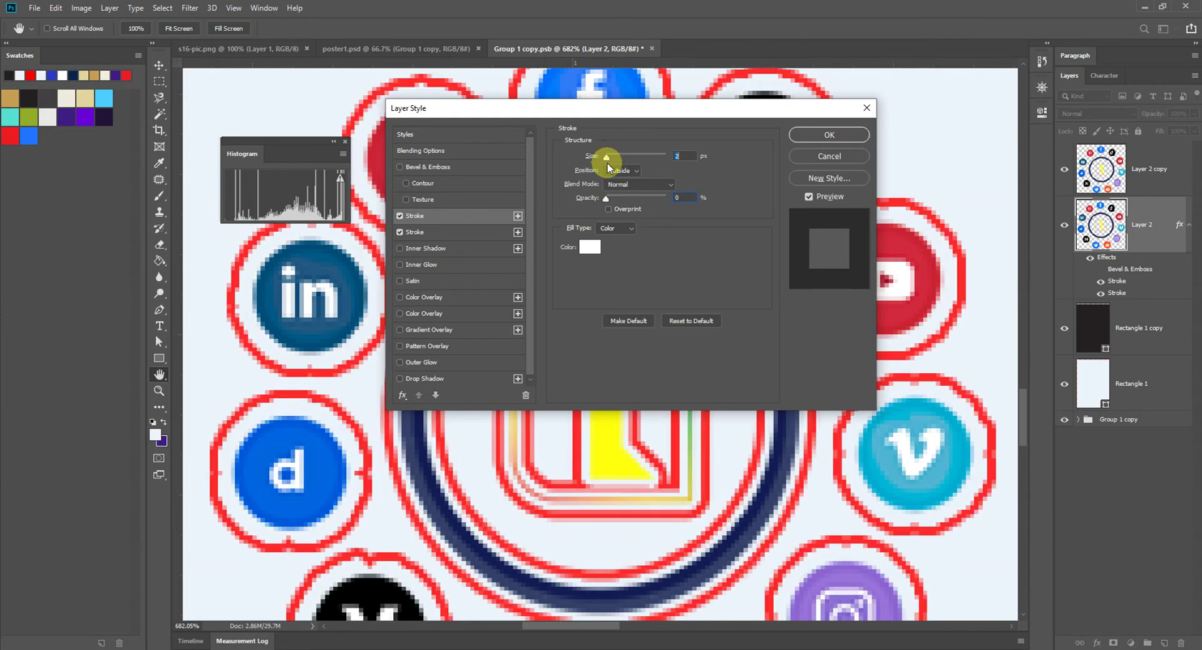
Turn off both strokes on Layer 2, try Inner Shadow, and discard all the layer style changes.
left_click(399, 216)
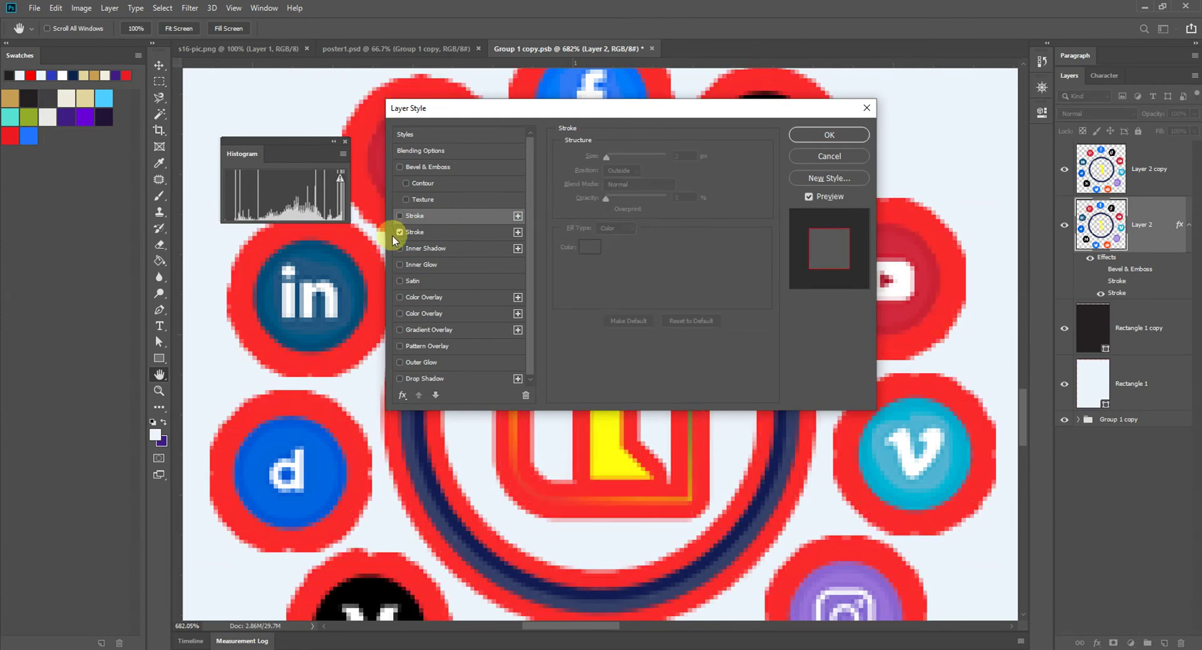
left_click(399, 231)
left_click(399, 248)
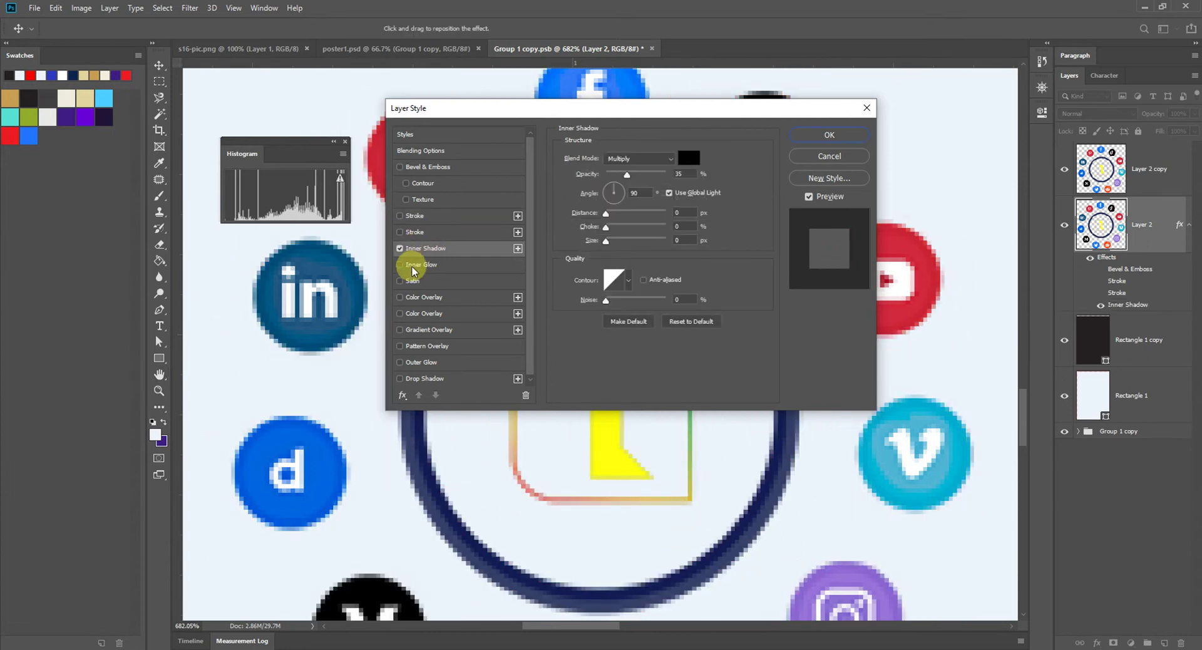
scroll(343, 294, "down", 5)
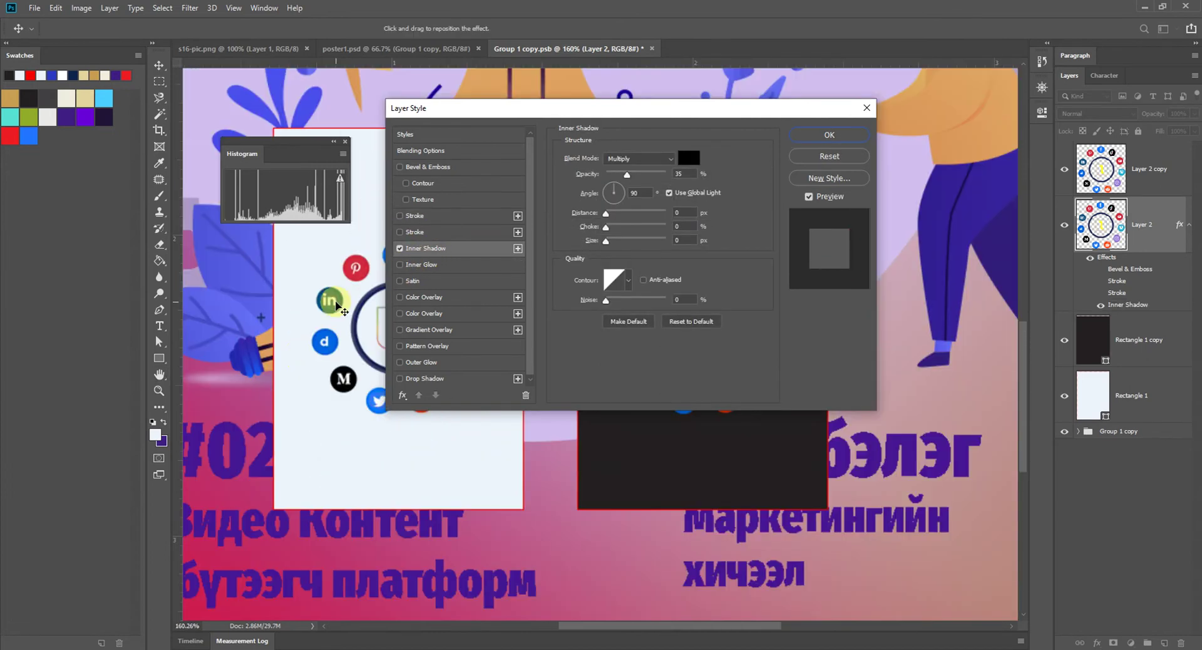
left_click(845, 153)
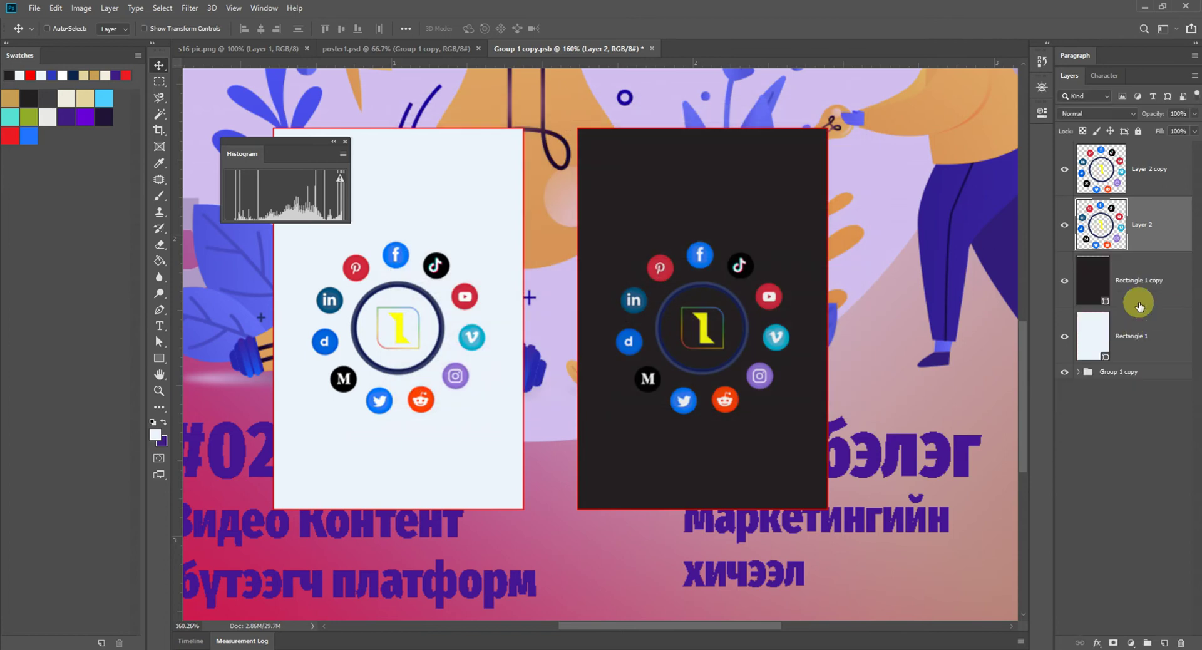
Open the layer style settings of the light Rectangle 1 and turn on Inner Shadow, leaving Inner Glow off.
left_click(1172, 292)
left_click(1171, 332)
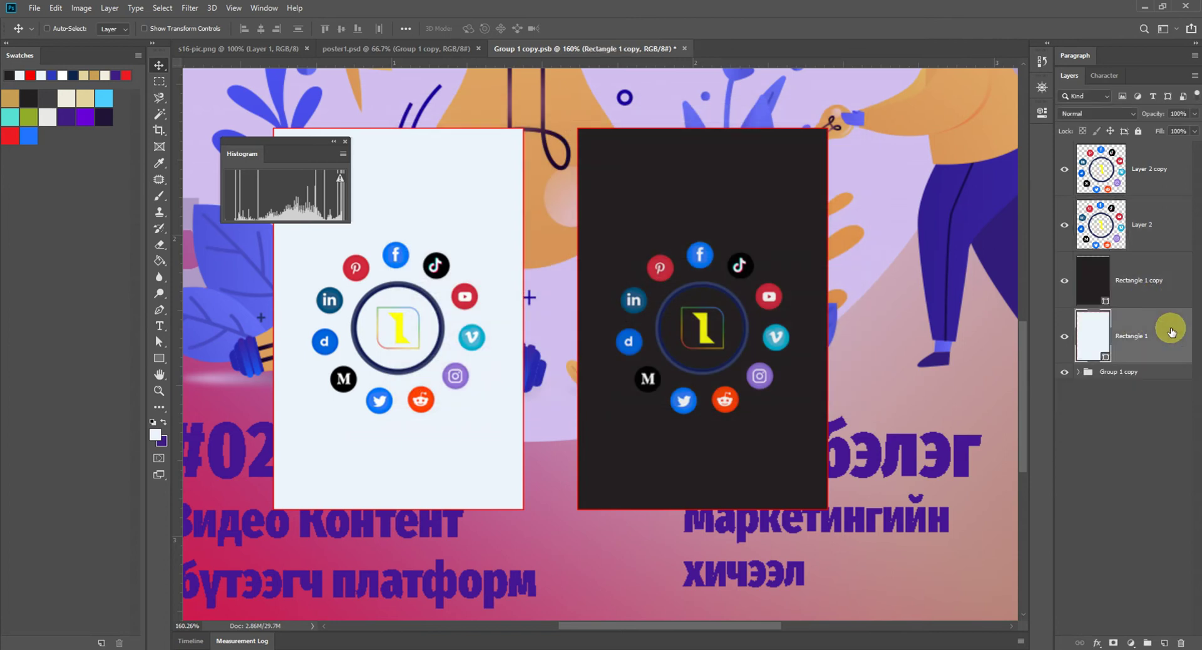
double_click(1171, 332)
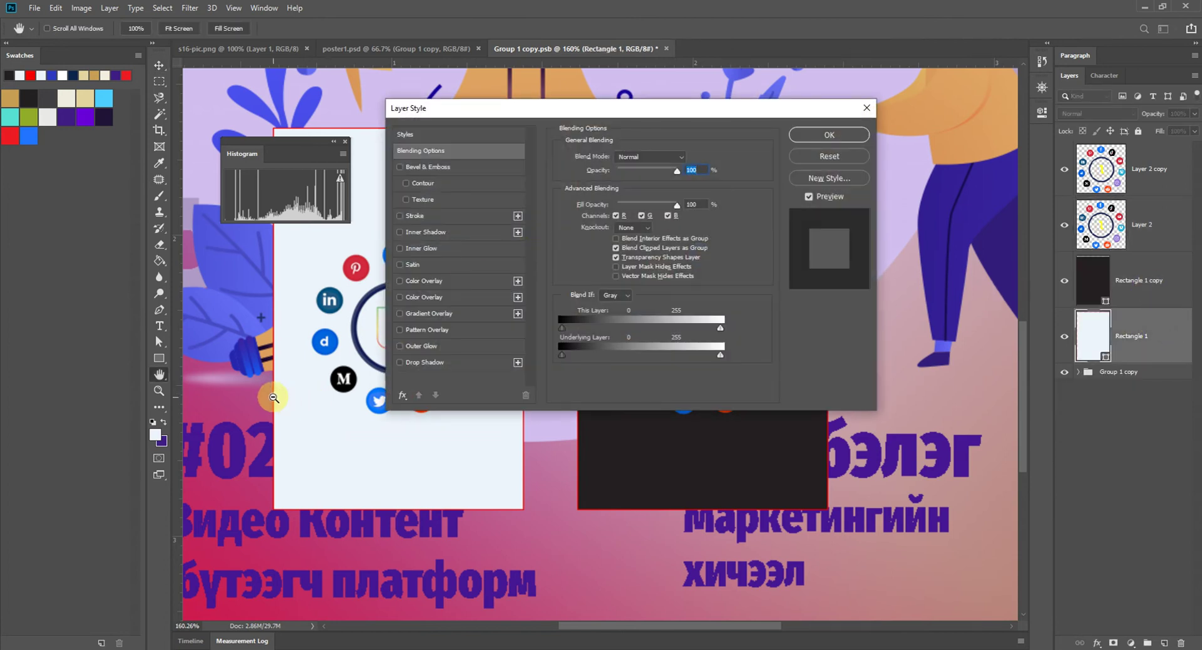
left_click(280, 380, "ctrl")
left_click(274, 388, "ctrl")
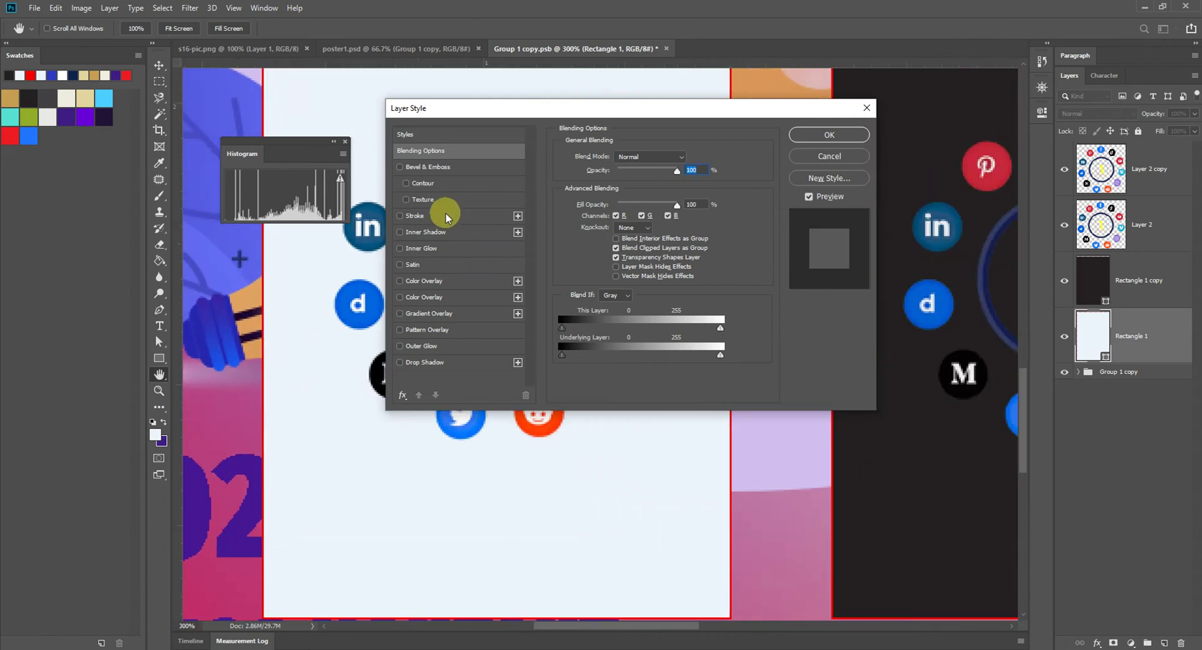
left_click(422, 248)
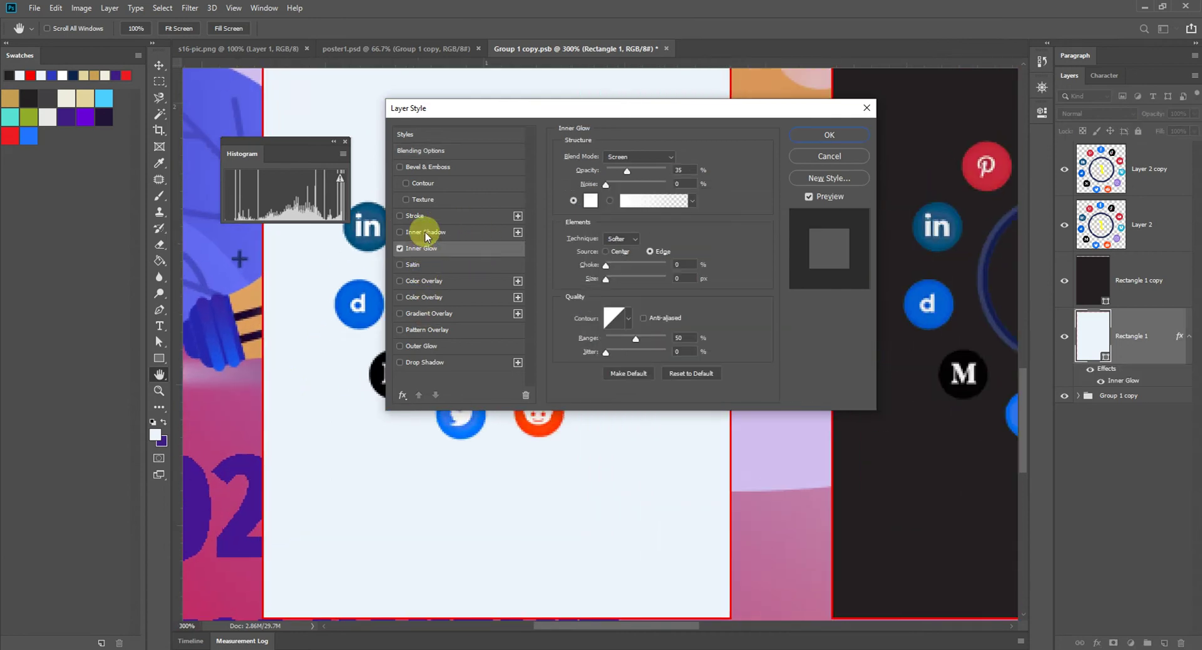
left_click(420, 231)
left_click(399, 248)
Set the size of Rectangle 1's inner shadow to 13 px and move the Histogram panel clear of the rectangle.
scroll(335, 269, "down", 5)
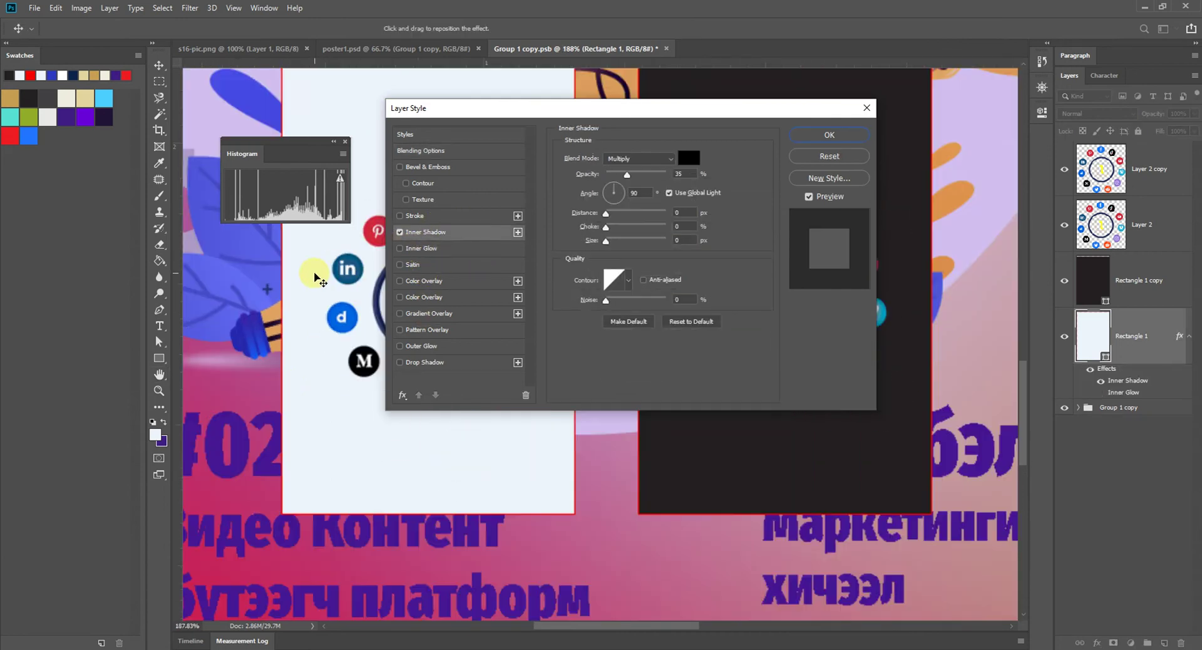
scroll(314, 276, "right", 3)
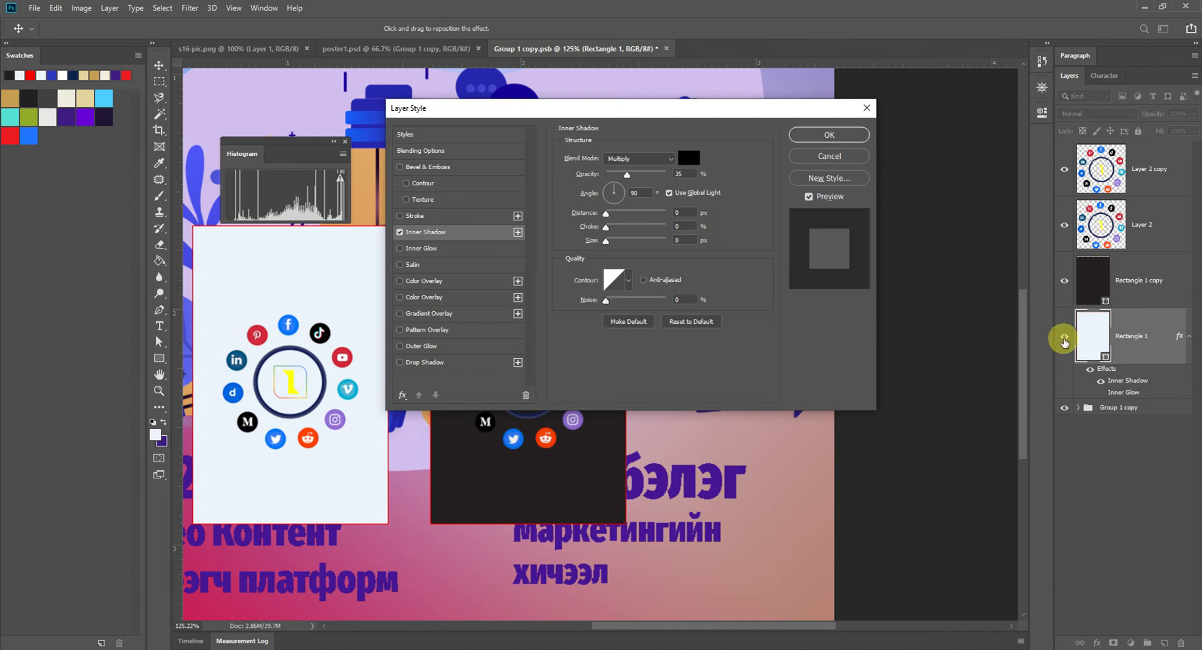
scroll(233, 329, "up", 3)
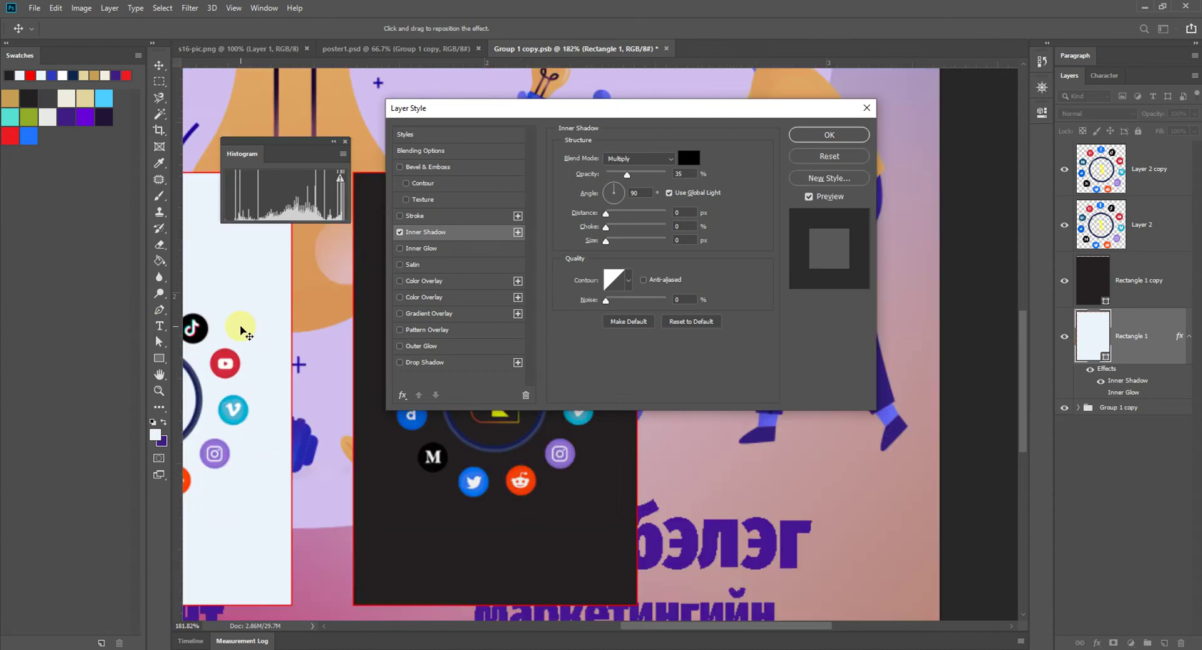
scroll(250, 332, "left", 3)
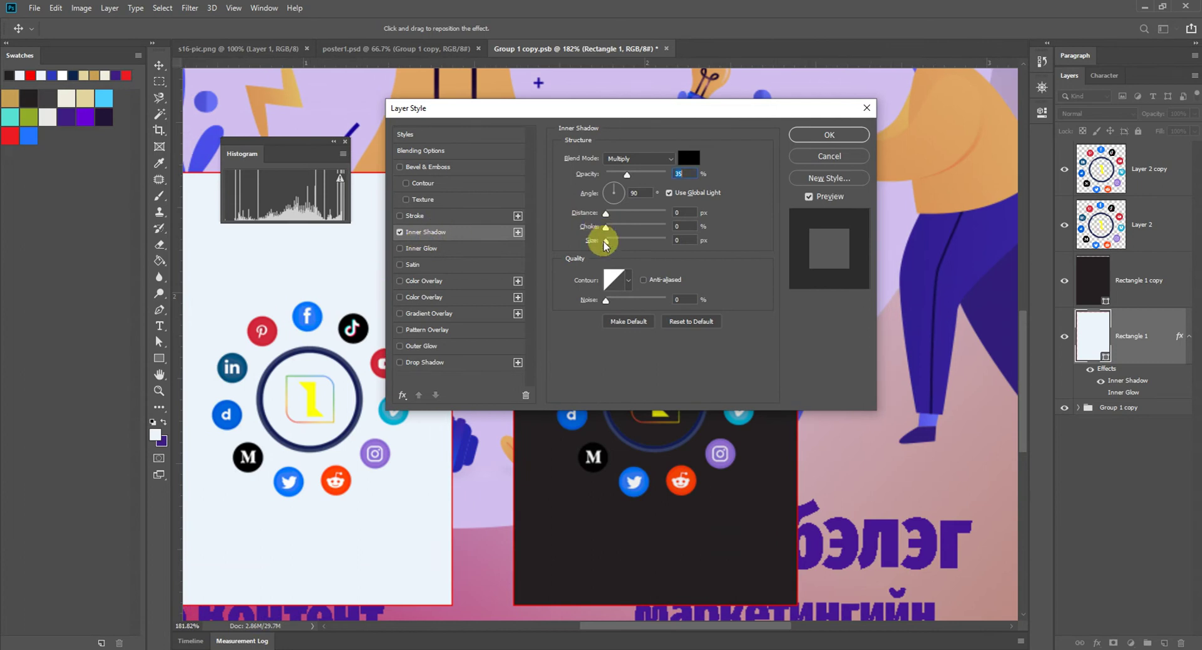
left_click_drag(605, 240, 612, 239)
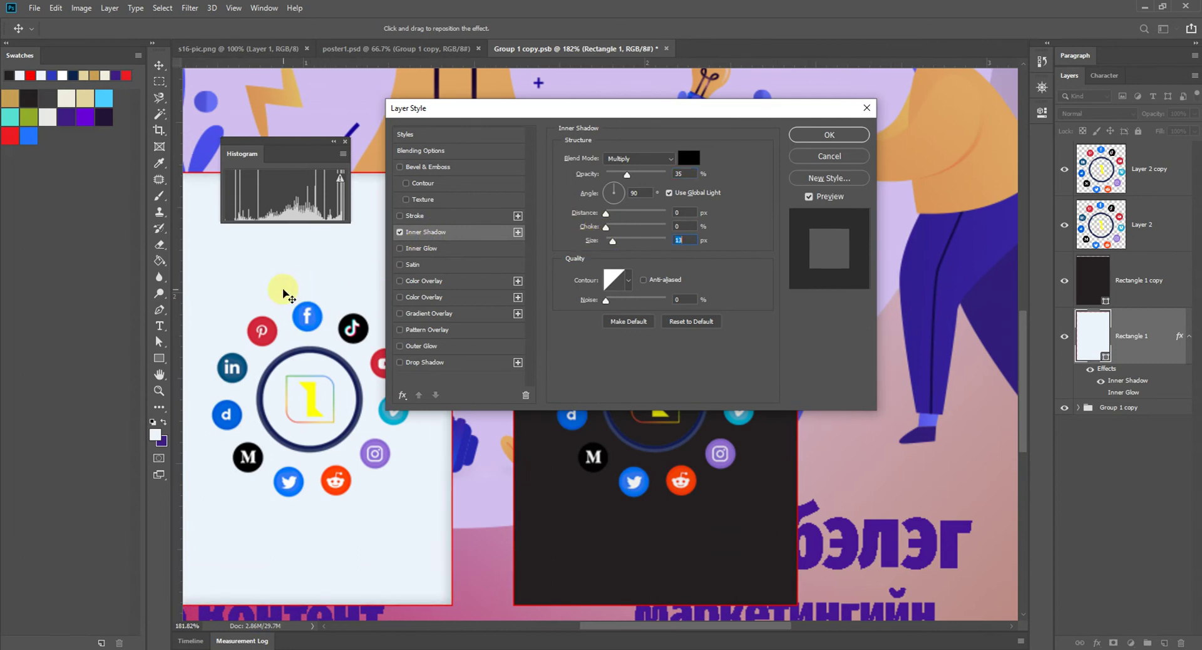
left_click_drag(301, 166, 318, 125)
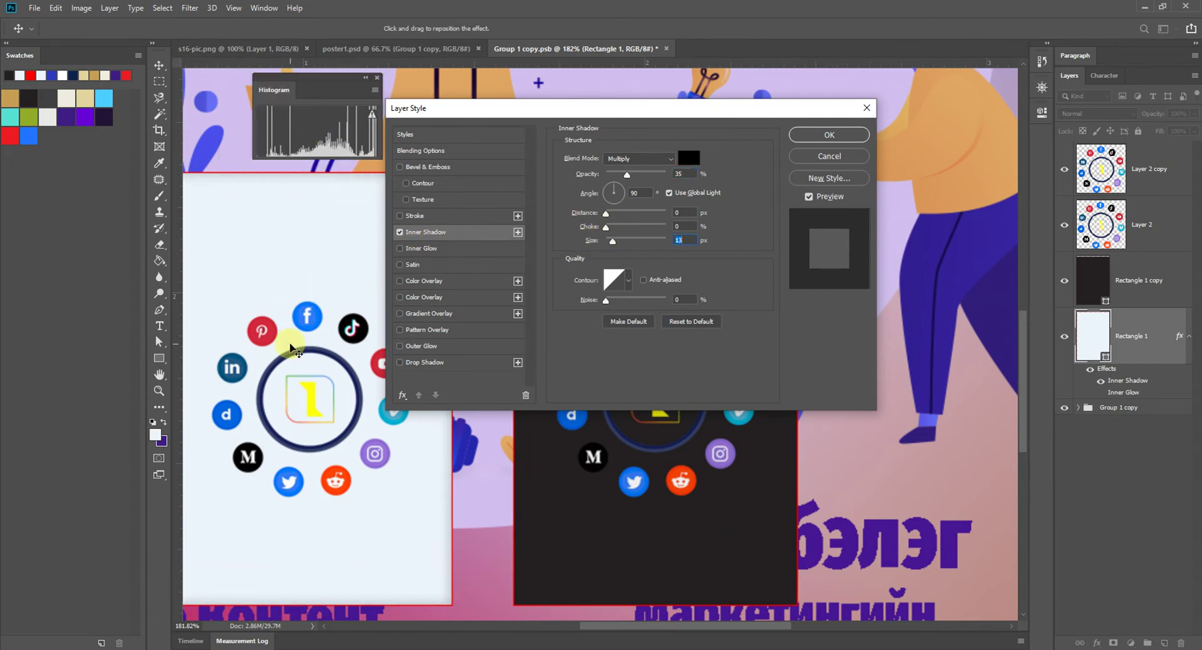
key("alt")
key("alt")
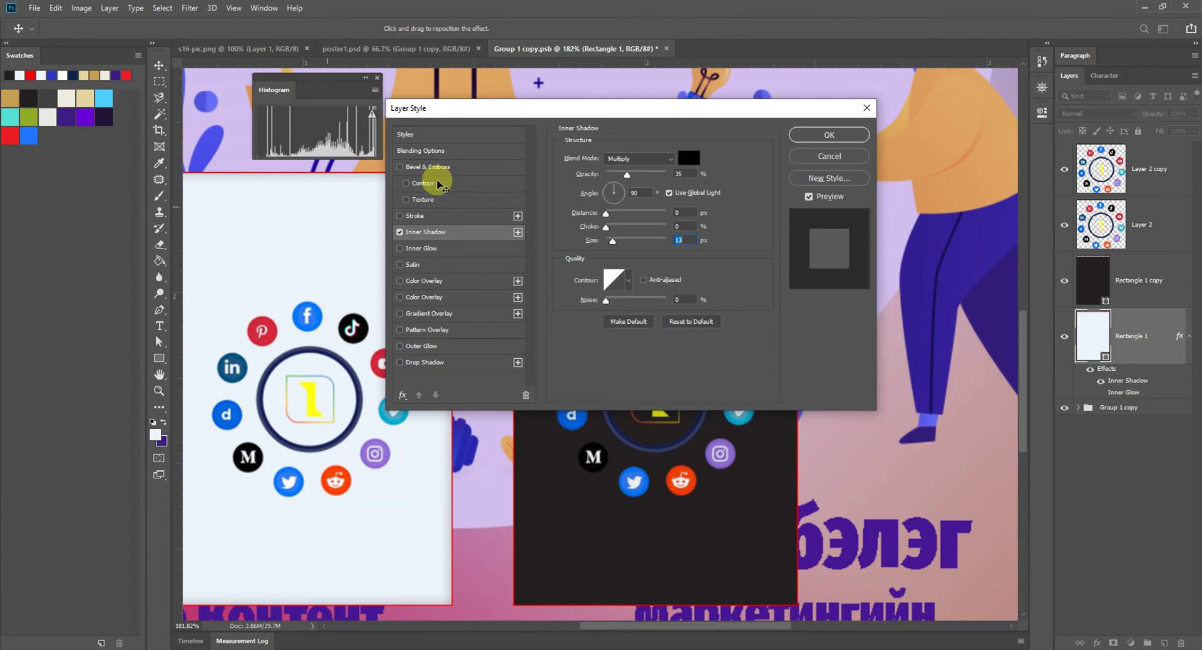
Set Rectangle 1's inner shadow to 16% choke, 41 px distance and an angle of -126°, with the Layer Style dialog moved aside.
left_click_drag(477, 111, 580, 175)
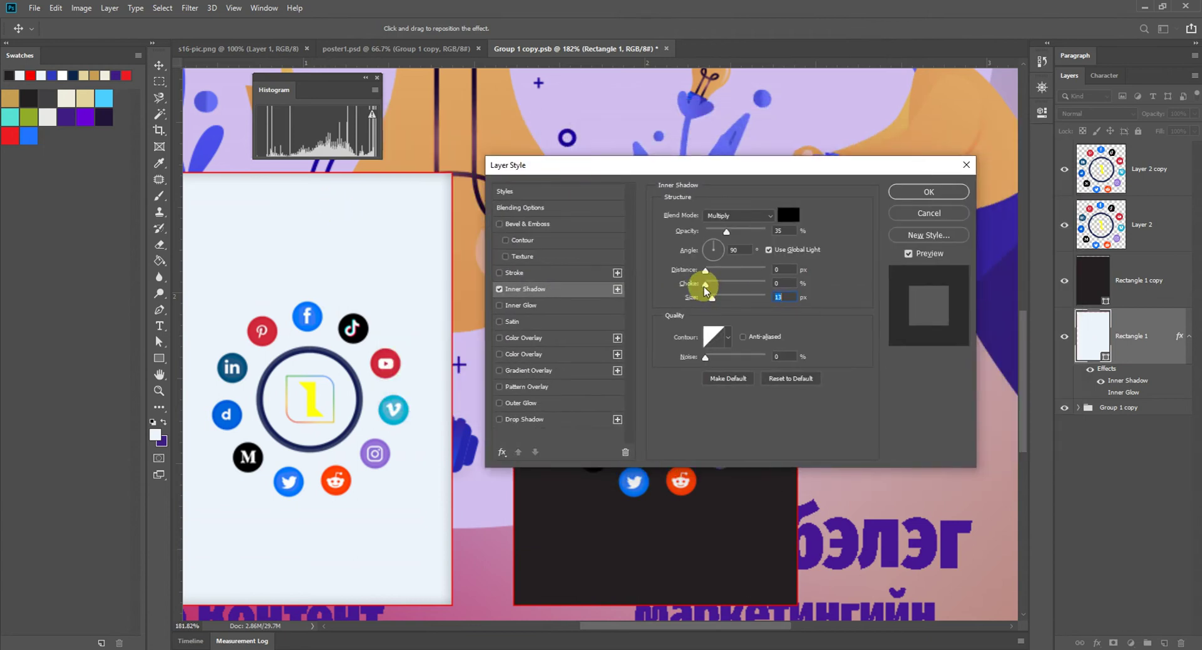
left_click_drag(701, 282, 742, 271)
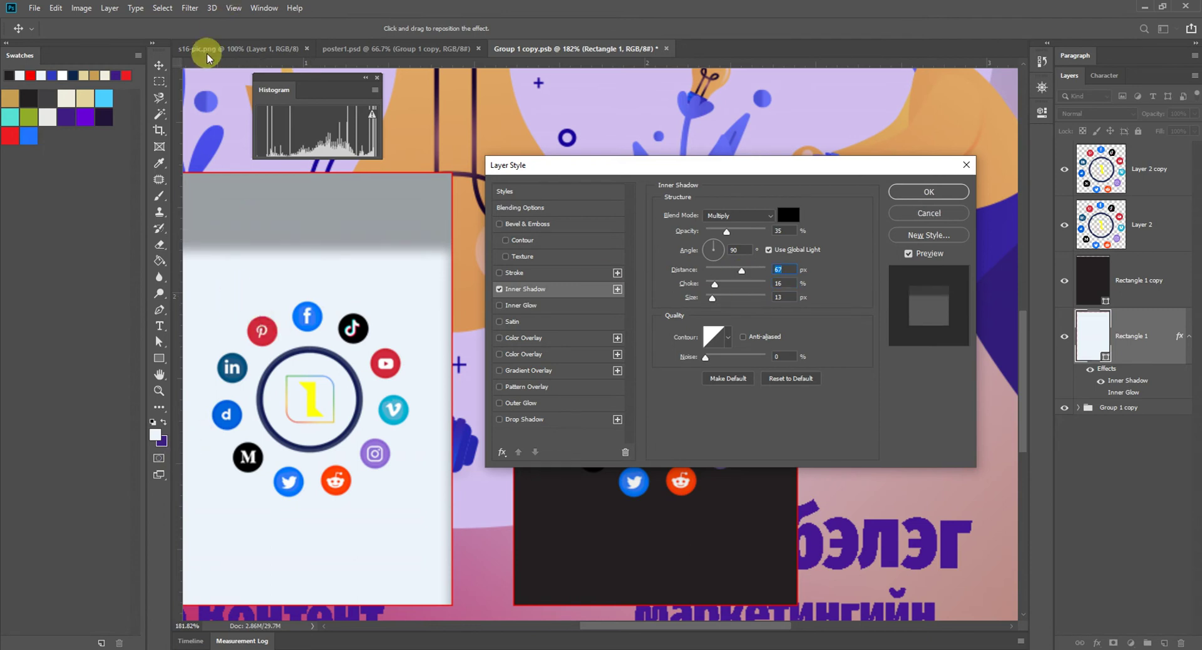
scroll(263, 279, "down", 3, "alt")
scroll(263, 278, "up", 1, "alt")
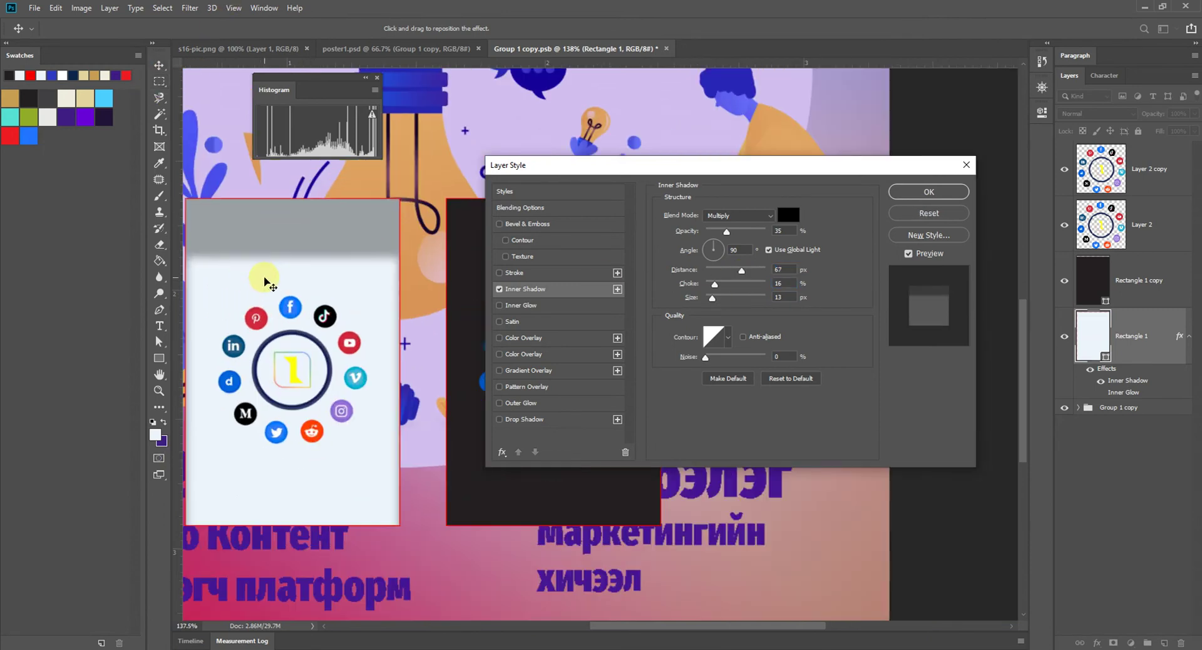
left_click_drag(743, 269, 727, 274)
left_click(711, 249)
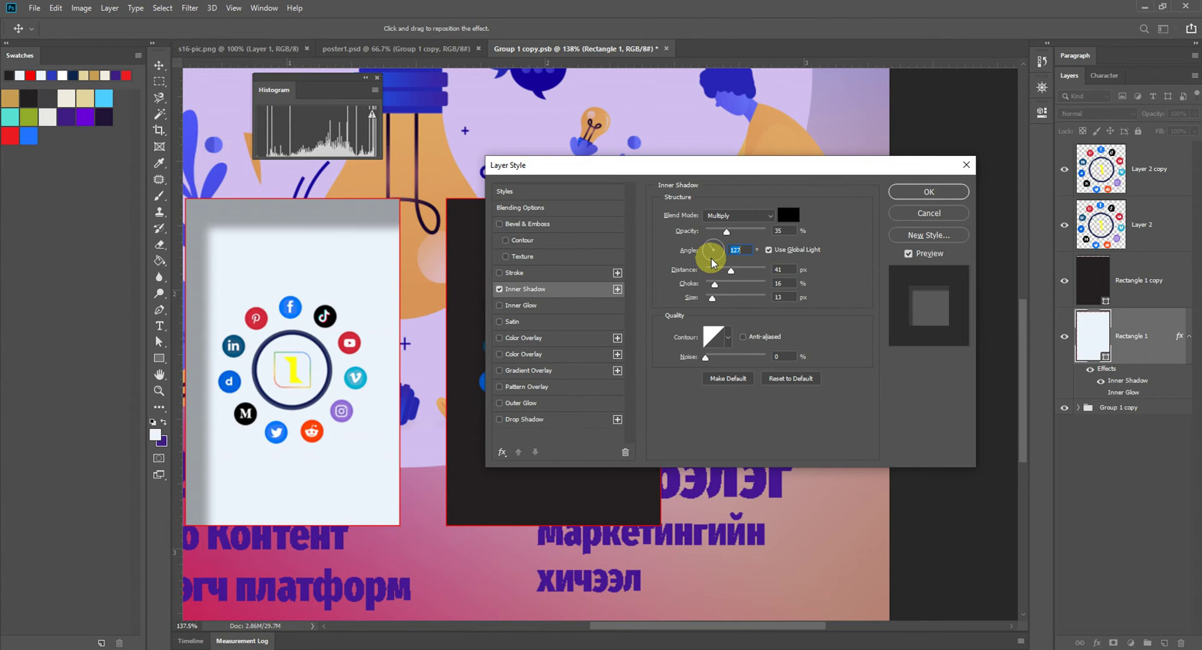
left_click_drag(712, 263, 712, 258)
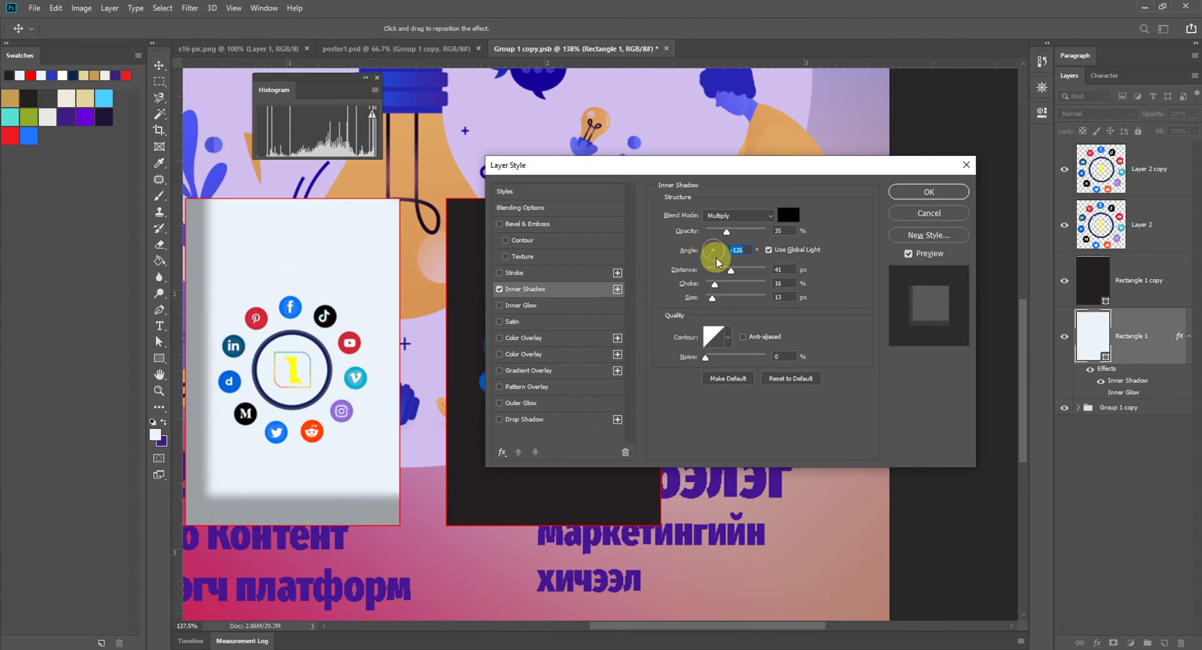
Turn off Inner Shadow on Rectangle 1 and turn on Inner Glow with a red color (ff0000).
left_click(520, 306)
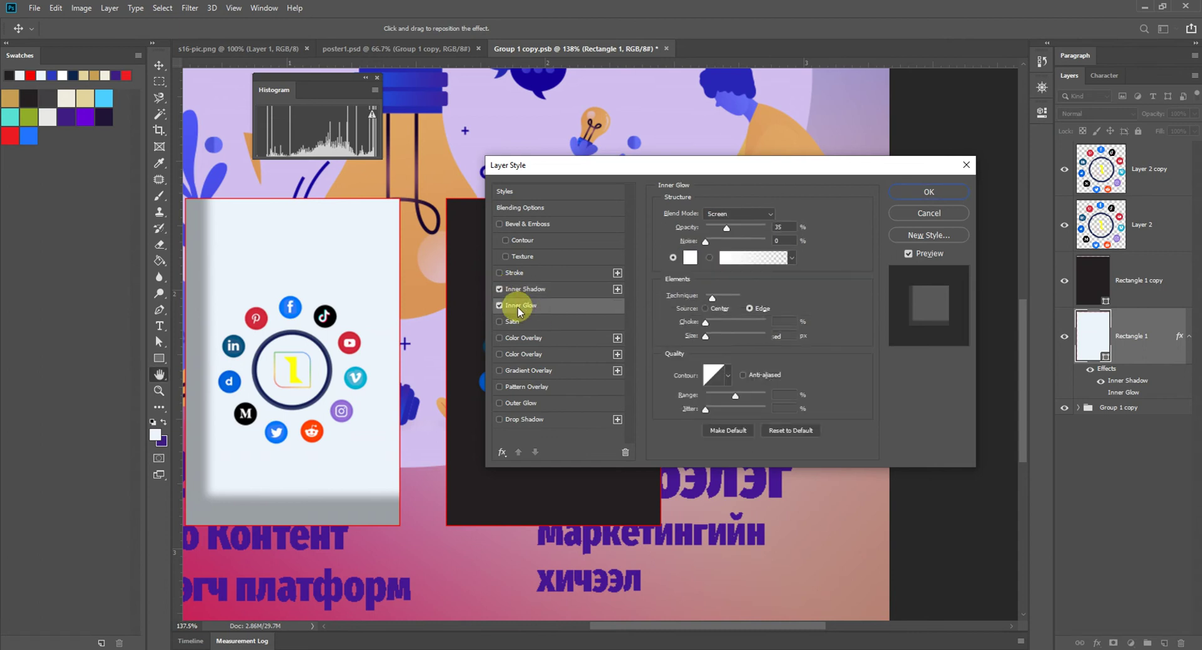
left_click(499, 289)
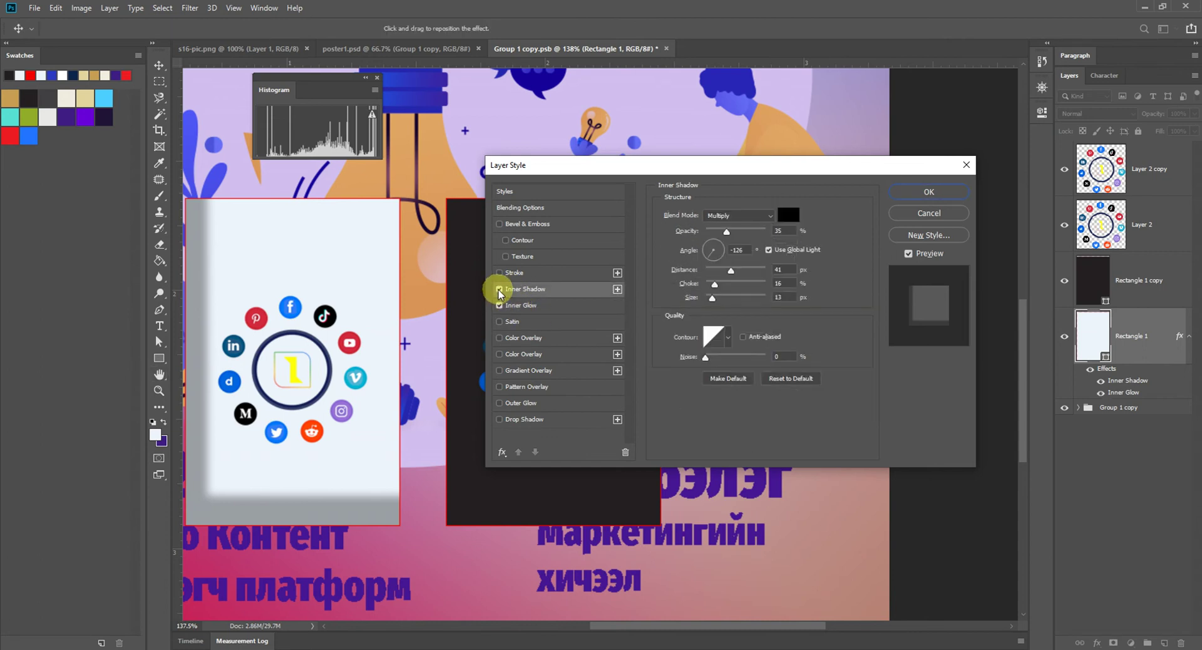
left_click(546, 306)
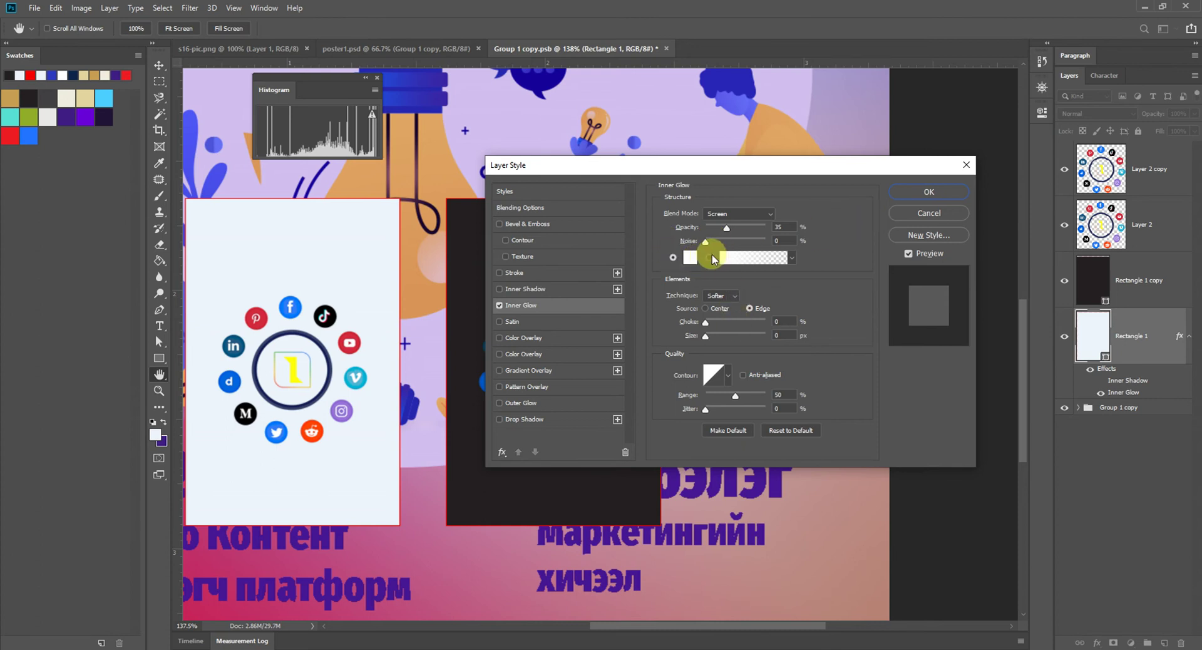
left_click(688, 256)
left_click_drag(673, 316, 655, 198)
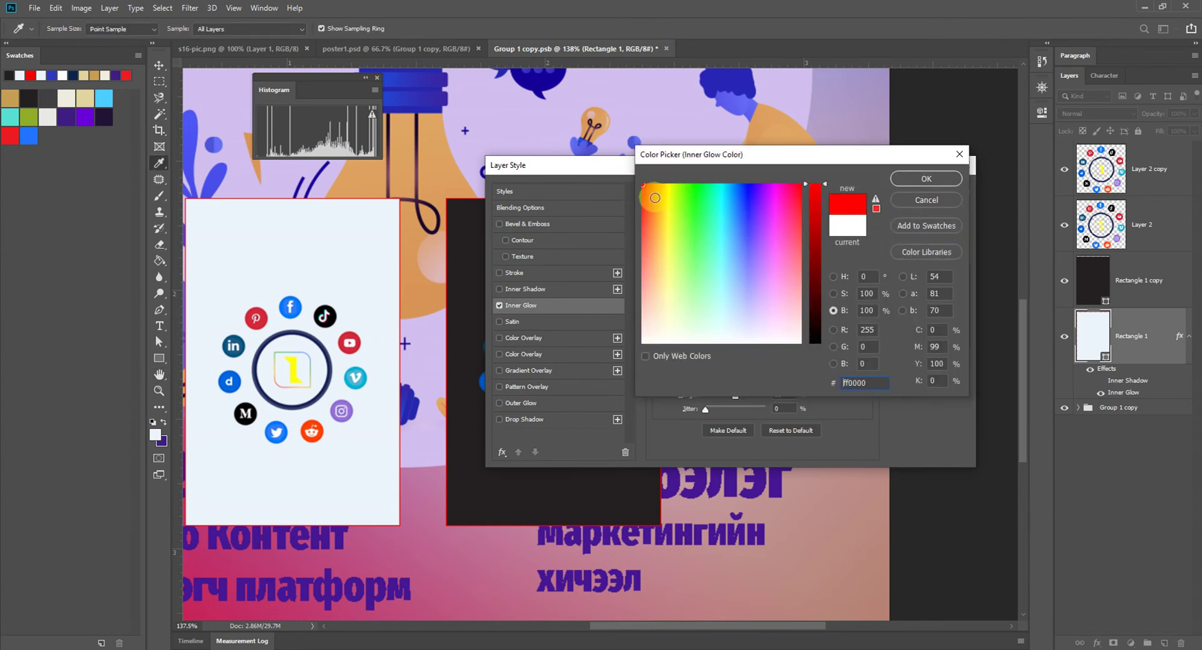
left_click(923, 179)
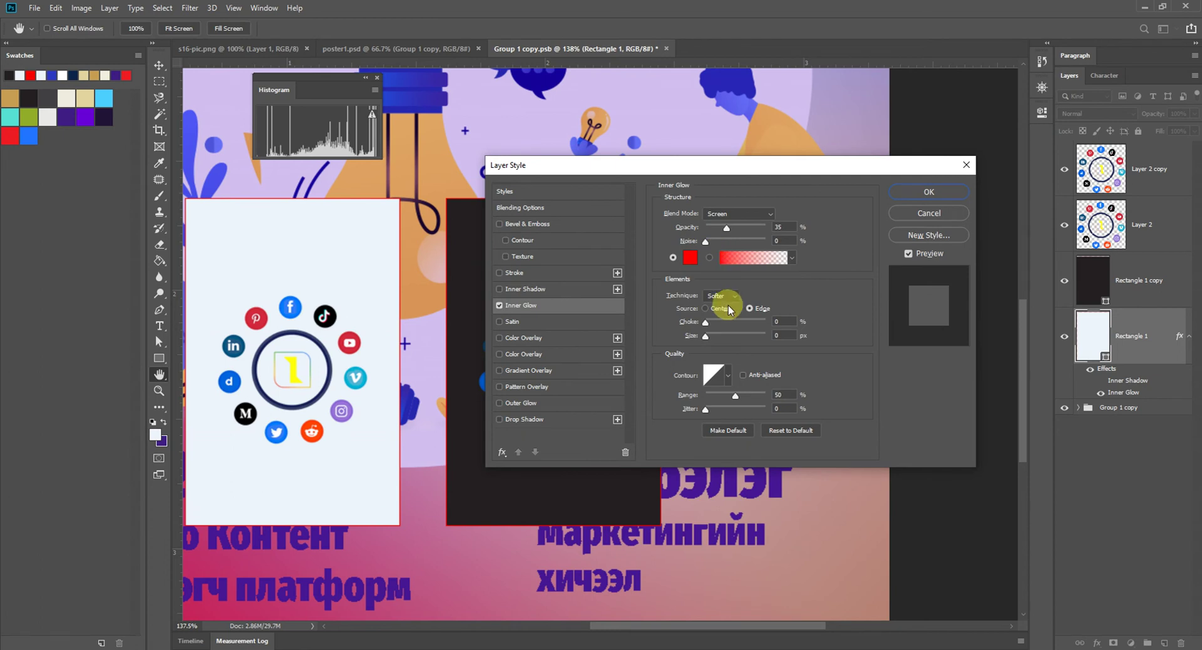
Try a size of 125 px, a choke of 36% and the Darken blend mode on Rectangle 1's inner glow.
left_click(706, 335)
mouse_move(705, 322)
left_mouse_down()
mouse_move(719, 339)
mouse_move(734, 334)
mouse_move(726, 319)
left_mouse_up()
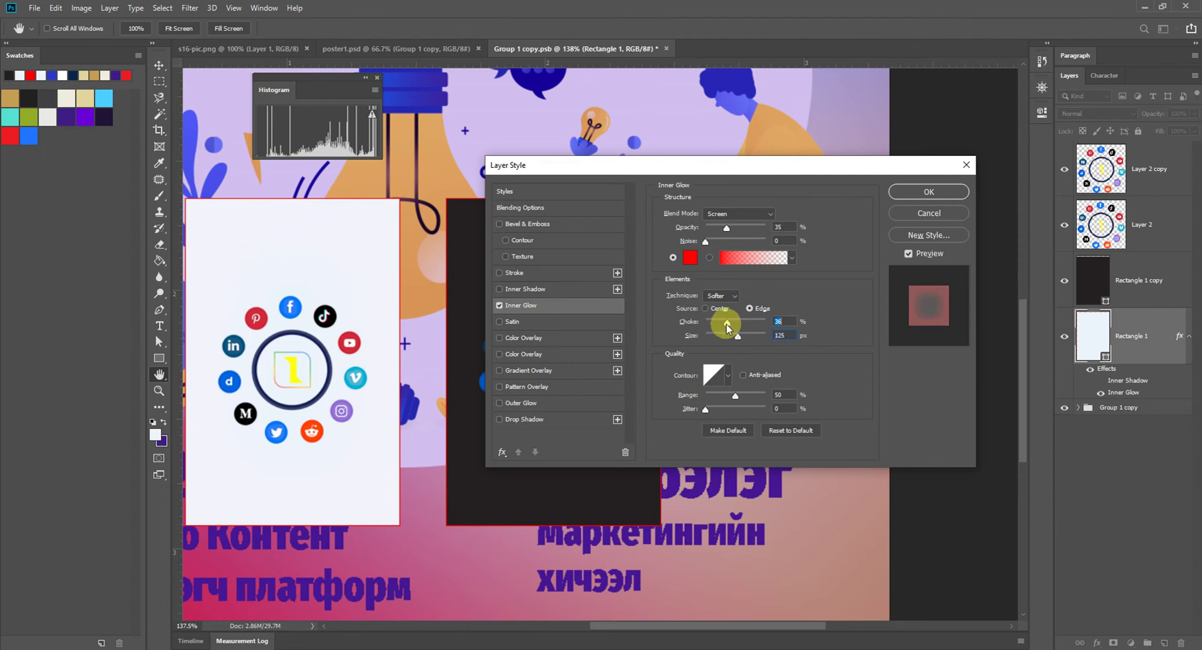
left_click(718, 213)
left_click(724, 245)
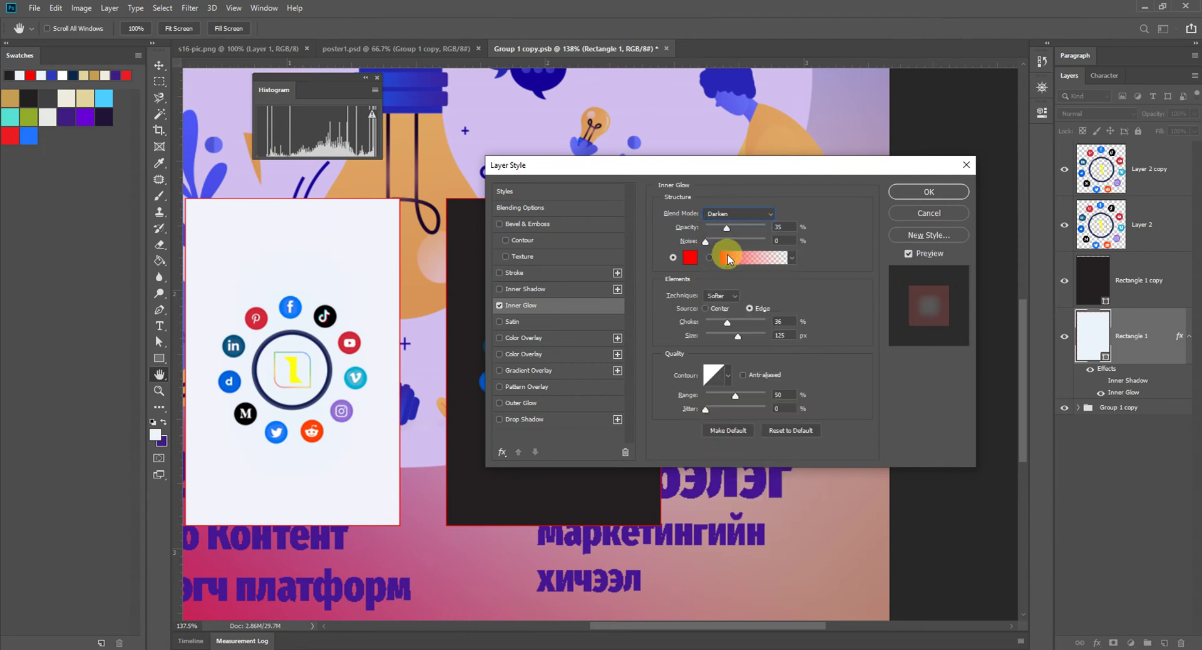
Set Rectangle 1's inner glow to the Multiply blend mode, 18% choke and a size of 62 px.
left_click(720, 213)
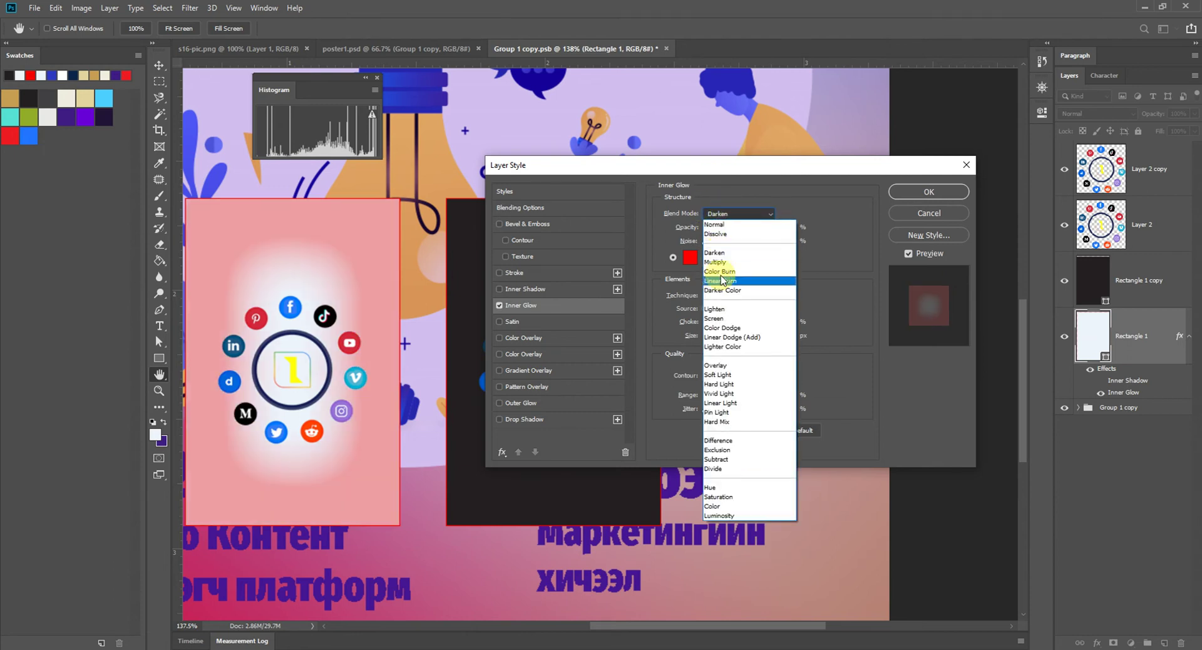
left_click(731, 263)
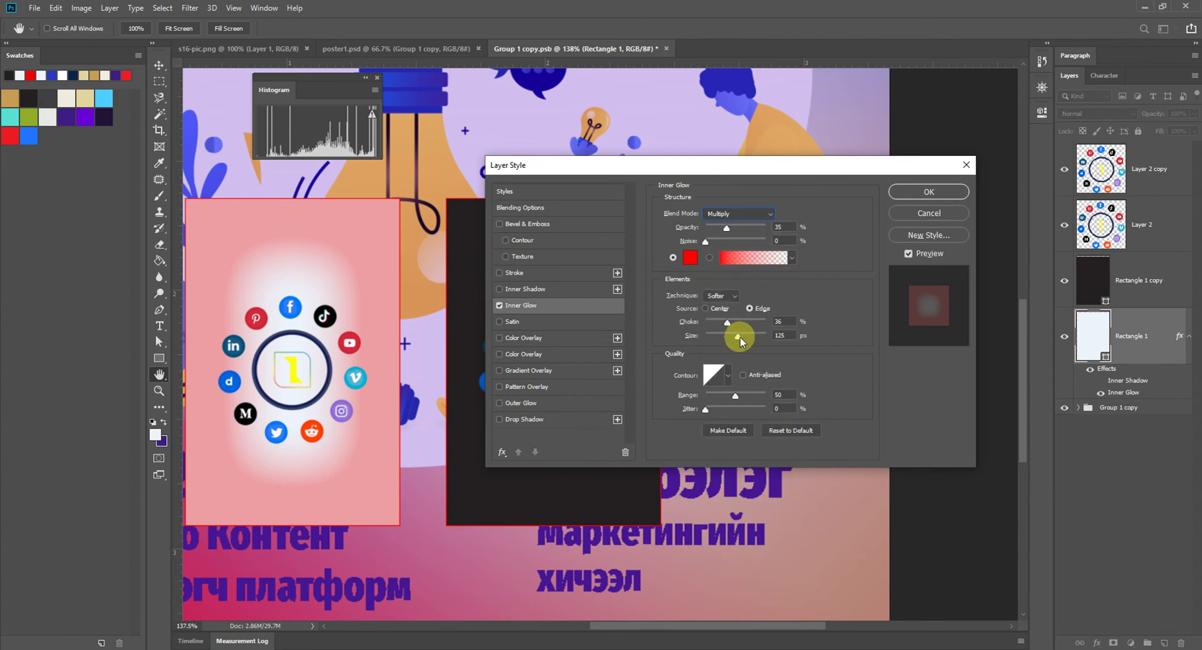
mouse_move(734, 335)
left_mouse_down()
mouse_move(717, 337)
mouse_move(715, 323)
mouse_move(724, 339)
left_mouse_up()
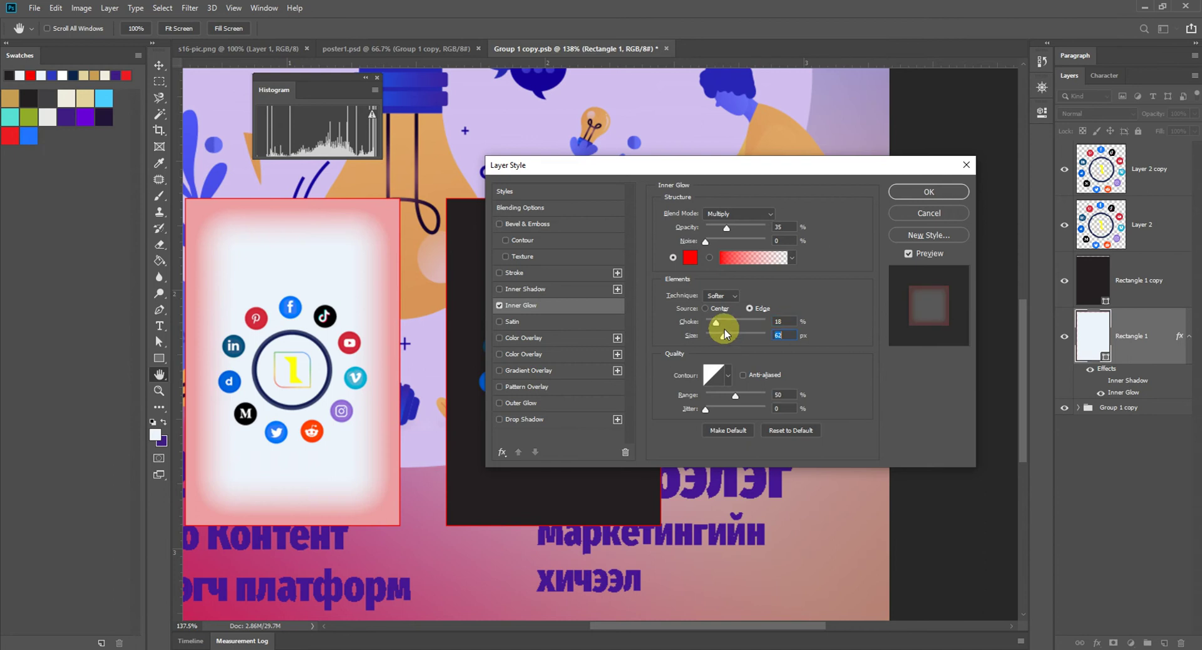
Turn off Inner Glow on Rectangle 1 and turn on Satin with a distance of 18 px and a size of 24 px.
left_click(497, 309)
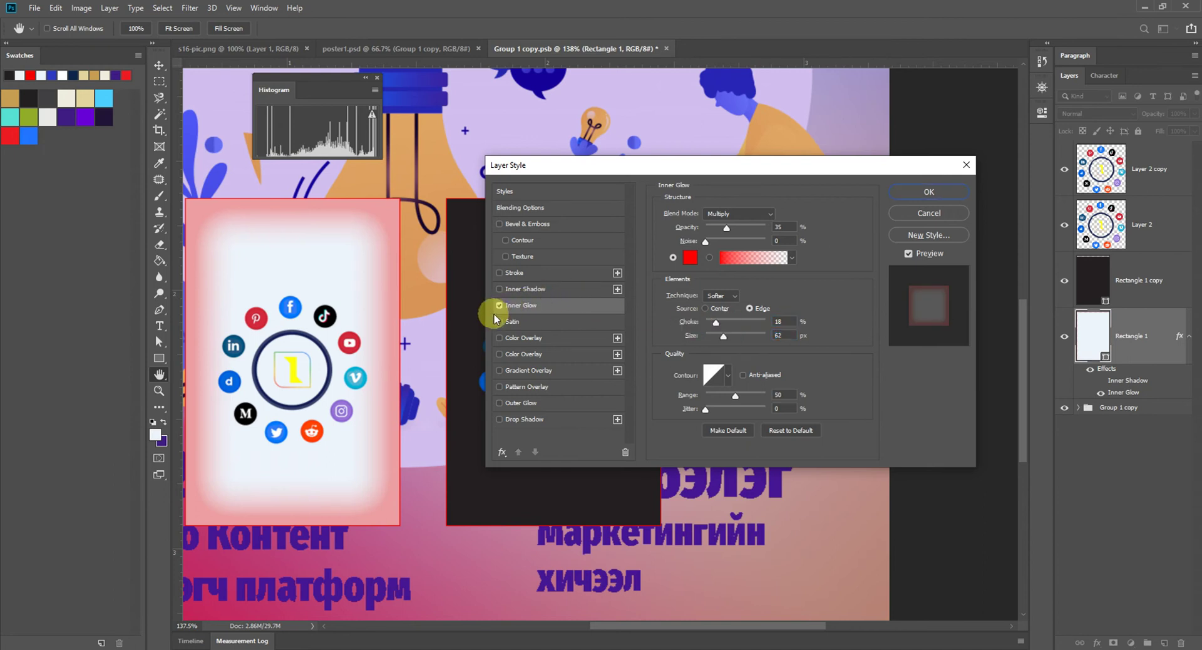
left_click(499, 306)
left_click(498, 320)
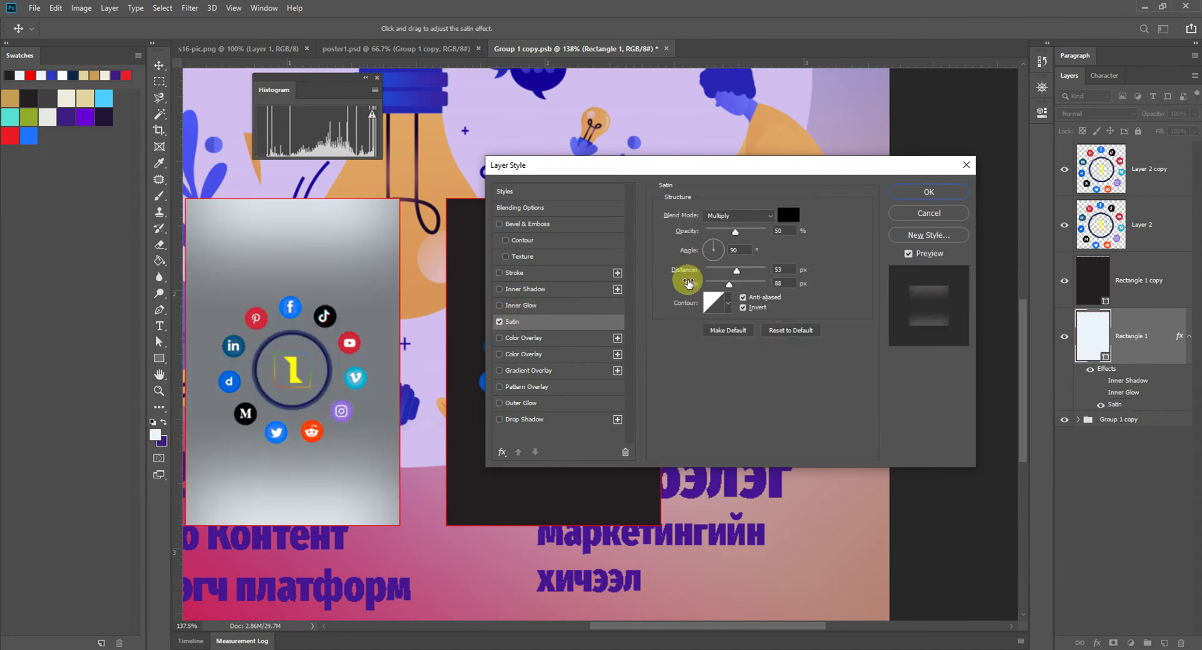
mouse_move(736, 270)
left_mouse_down()
mouse_move(711, 271)
mouse_move(708, 287)
left_mouse_up()
left_click_drag(715, 270, 715, 284)
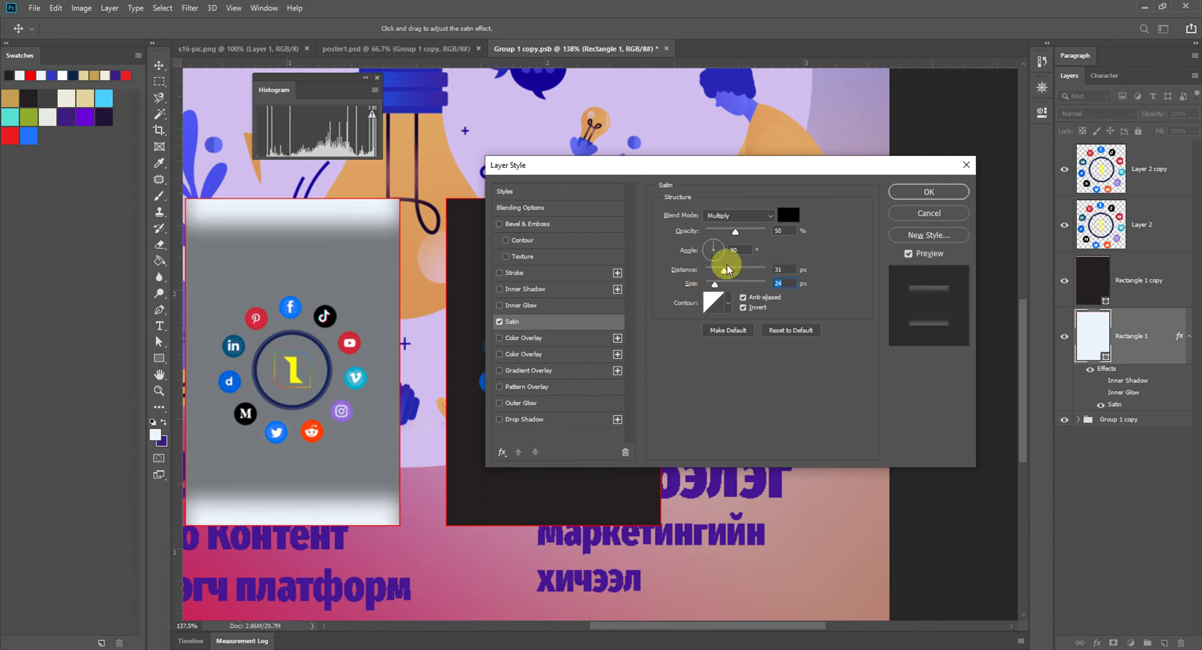
mouse_move(715, 283)
left_mouse_down()
mouse_move(735, 285)
mouse_move(711, 269)
mouse_move(737, 276)
mouse_move(715, 269)
mouse_move(714, 284)
left_mouse_up()
Turn off Satin on Rectangle 1 and turn on the upper Color Overlay.
left_click(508, 321)
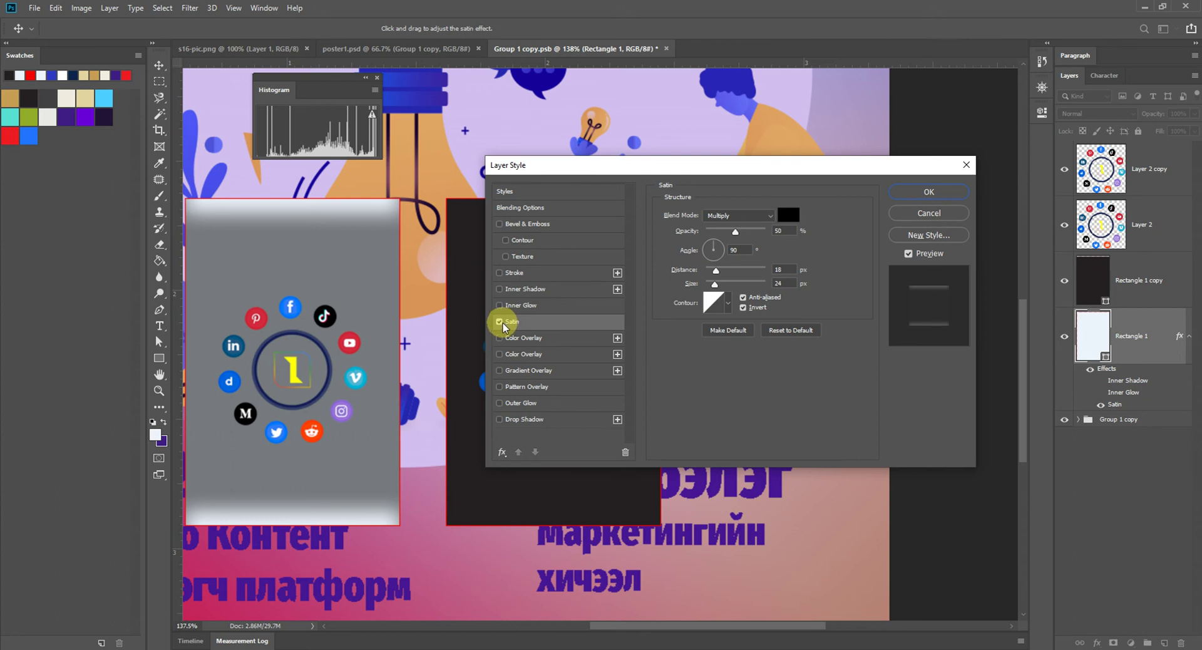
left_click(499, 321)
left_click(499, 337)
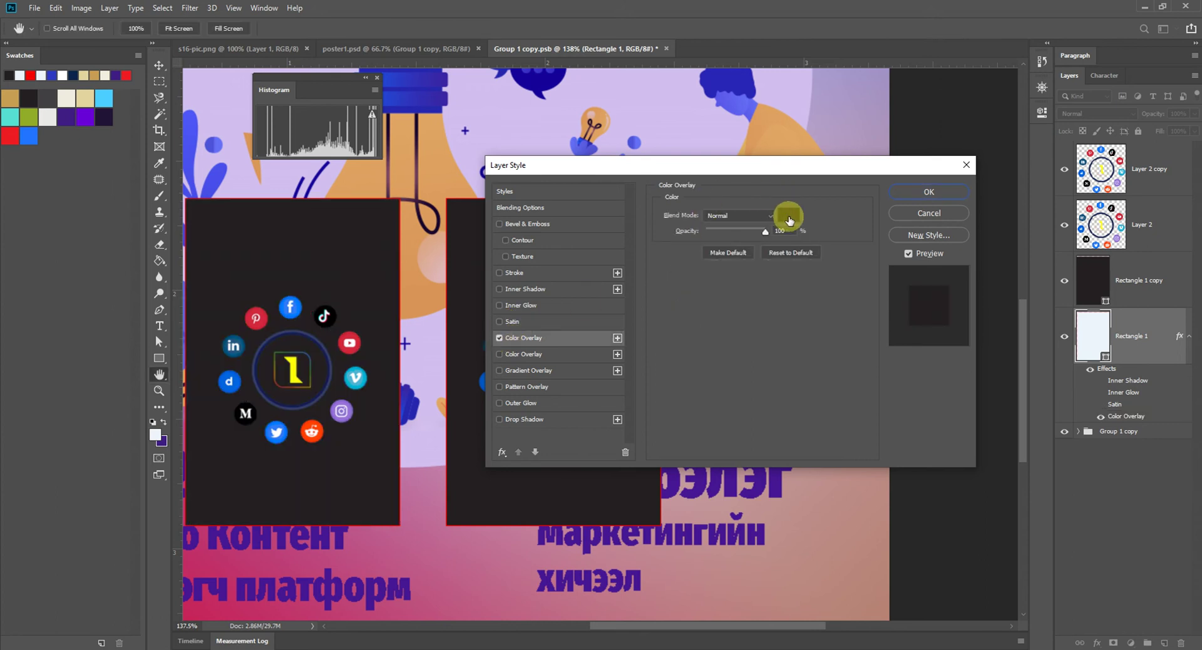
Try the overlay colors 082321, 8285fb and edf4fb on Rectangle 1, and discard the color change.
left_click(790, 220)
left_click(719, 218)
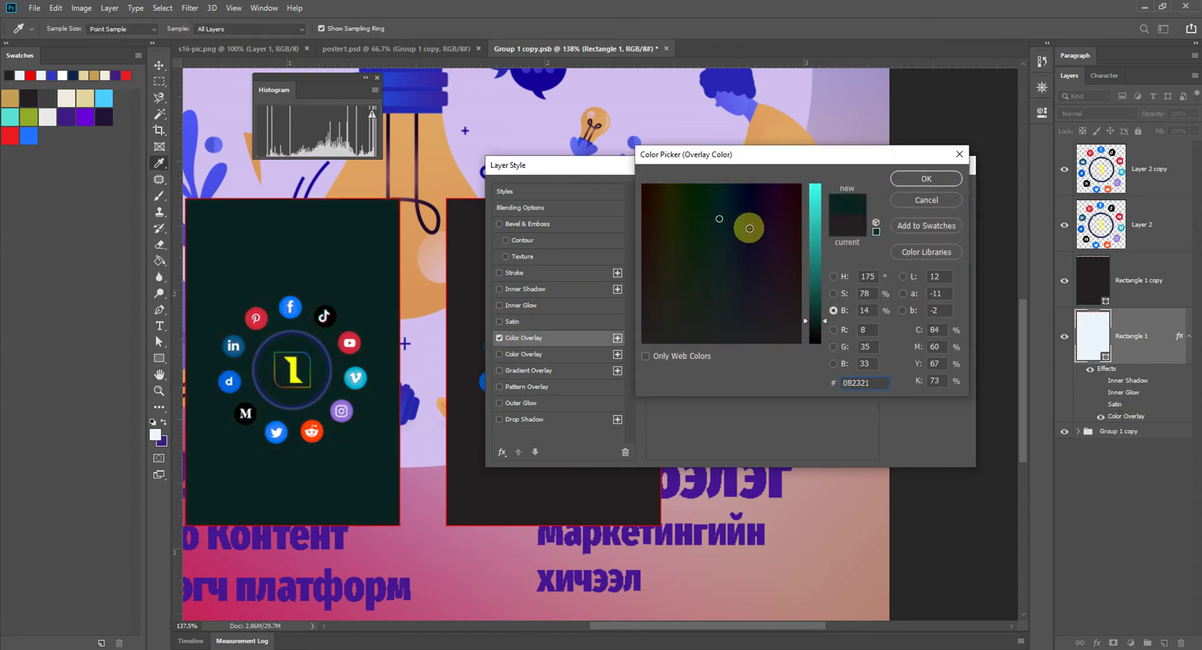
left_click(747, 266)
left_click(815, 188)
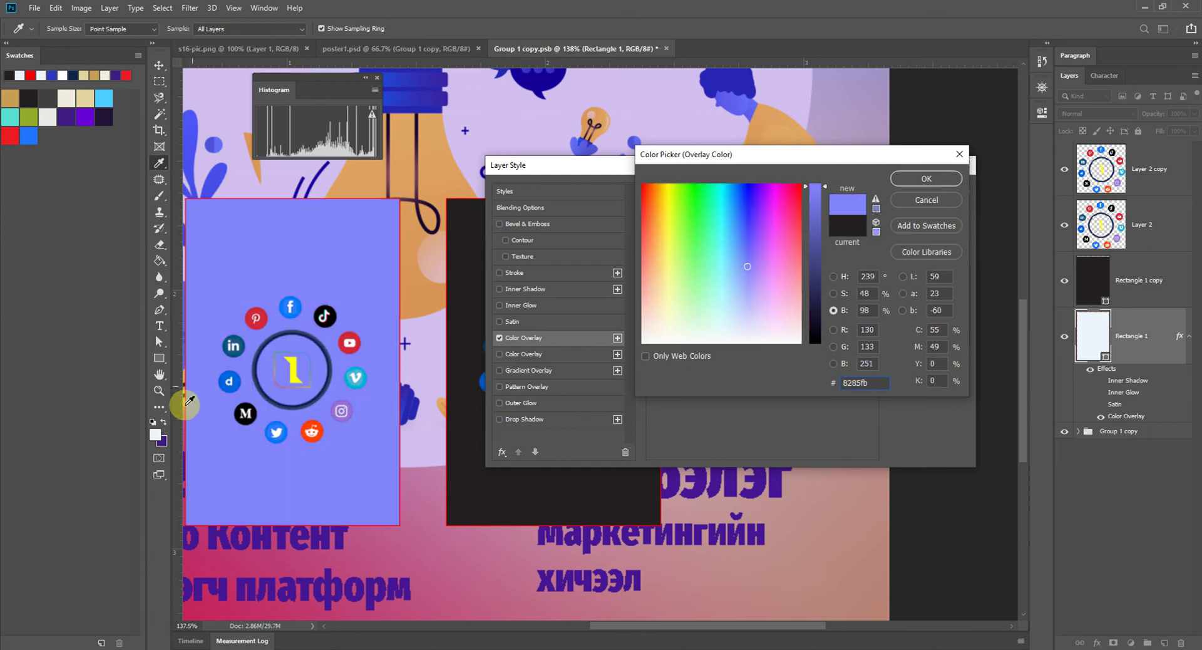
left_click(156, 432)
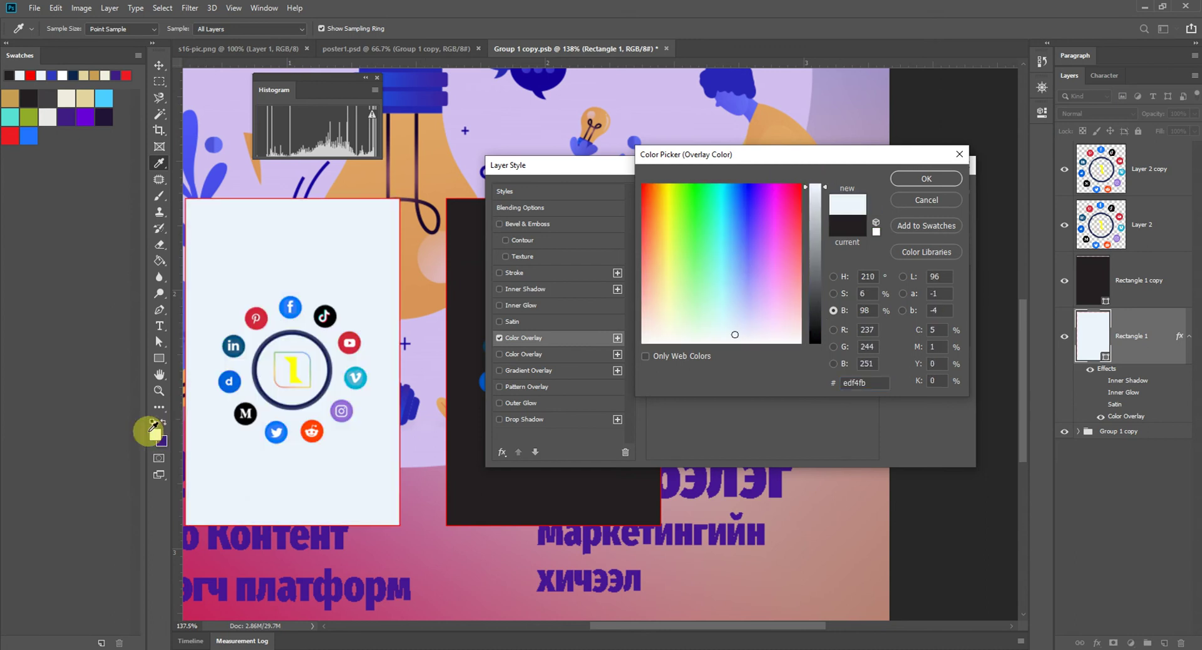
left_click(922, 197)
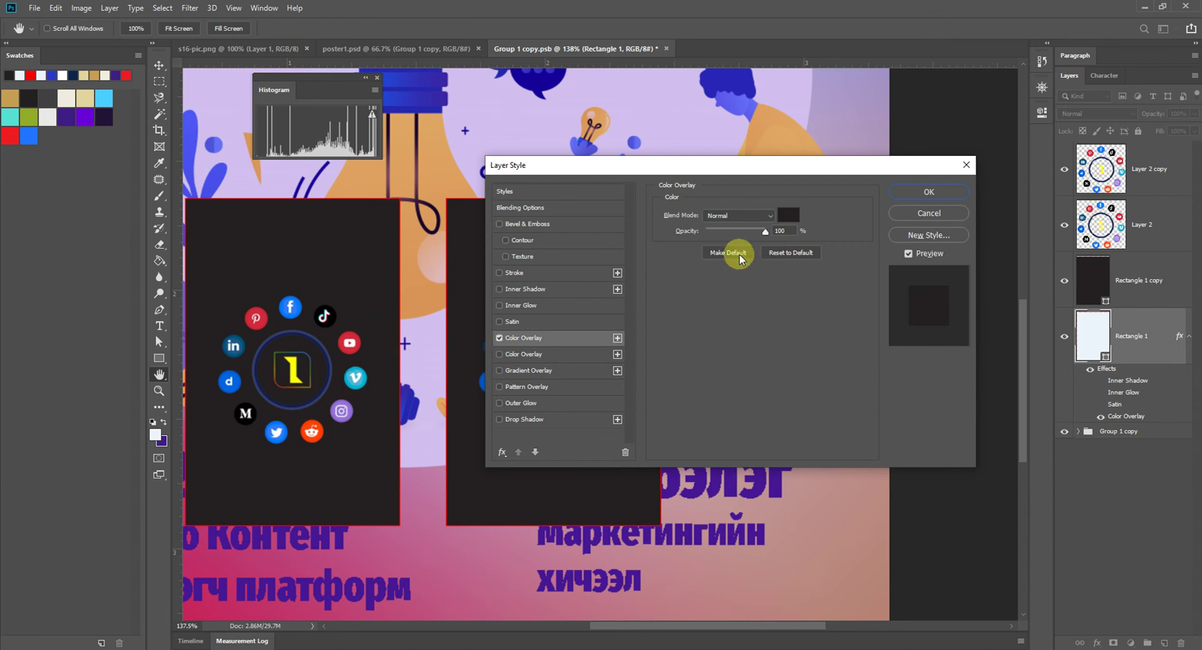
Lower the upper color overlay's opacity to 39% on Rectangle 1 and try the Screen blend mode.
left_click_drag(762, 230, 721, 232)
left_click(720, 216)
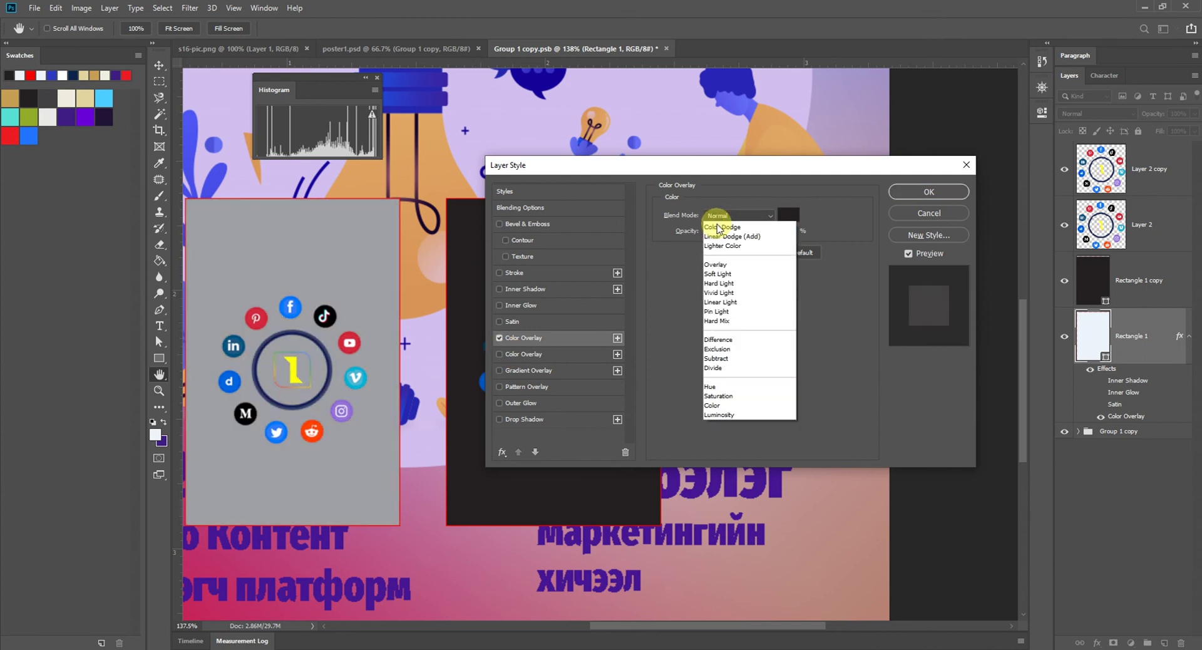
left_click(710, 256)
left_click(726, 215)
left_click(716, 324)
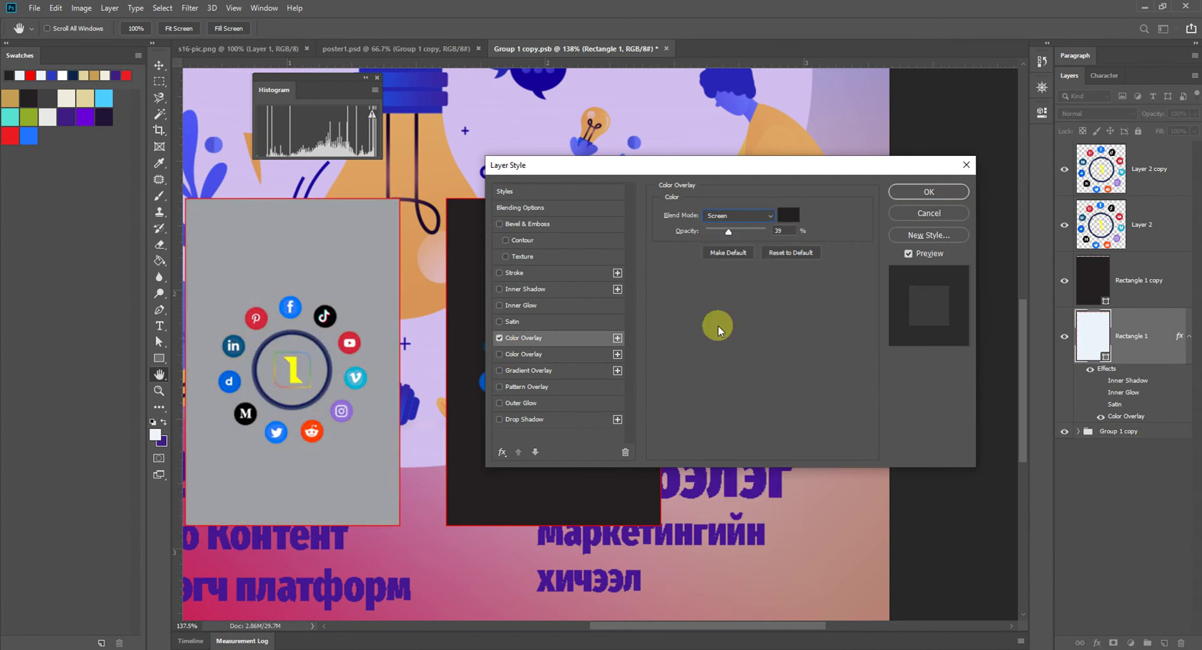
Return Rectangle 1's color overlay to the Normal blend mode and reset its settings to default.
left_click(739, 216)
scroll(745, 242, "up", 1)
left_click(719, 221)
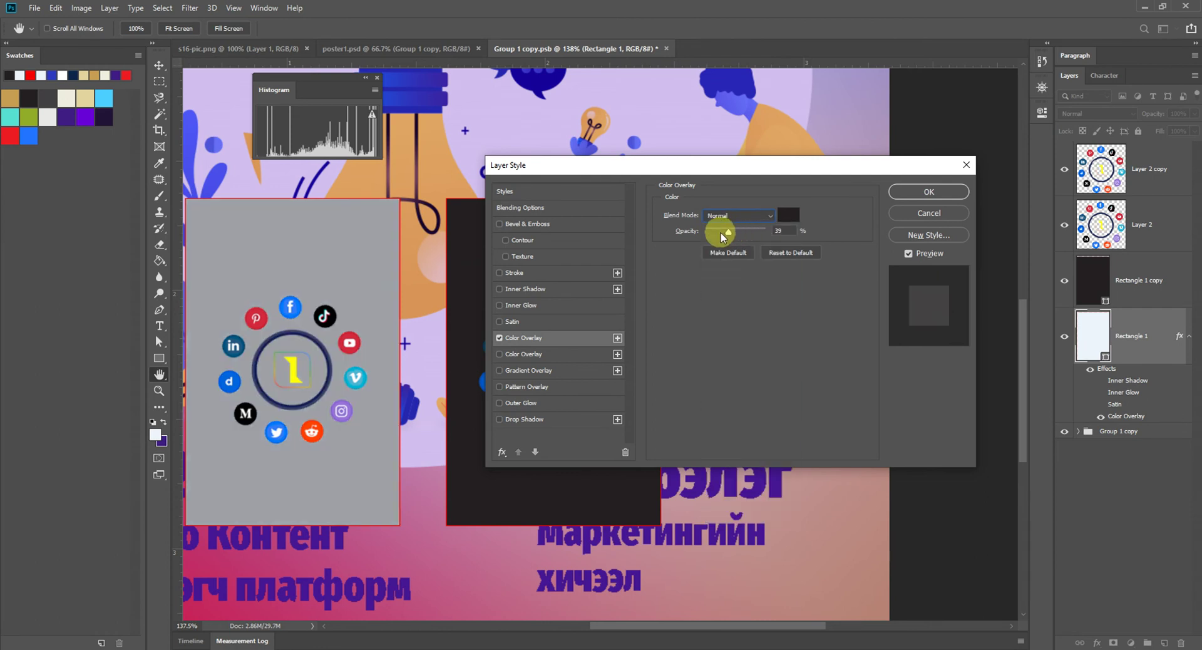
left_click_drag(721, 232, 719, 231)
left_click(765, 250)
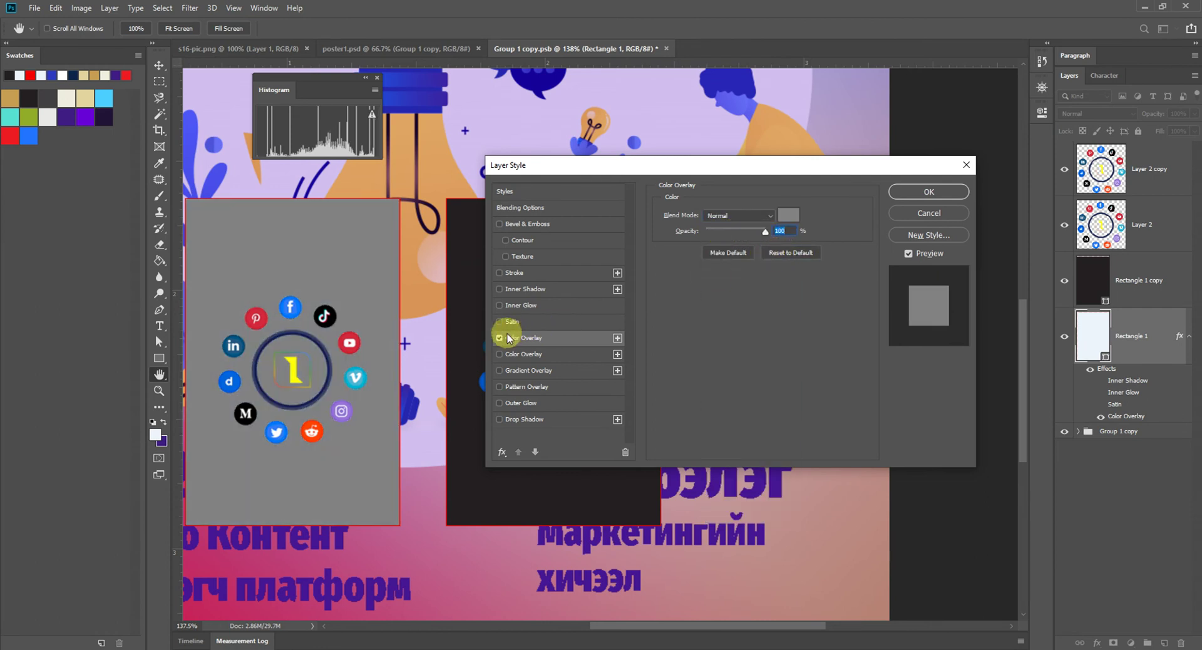
Turn off Color Overlay on Rectangle 1 and turn on Gradient Overlay with 68% opacity and 88% scale.
left_click(498, 338)
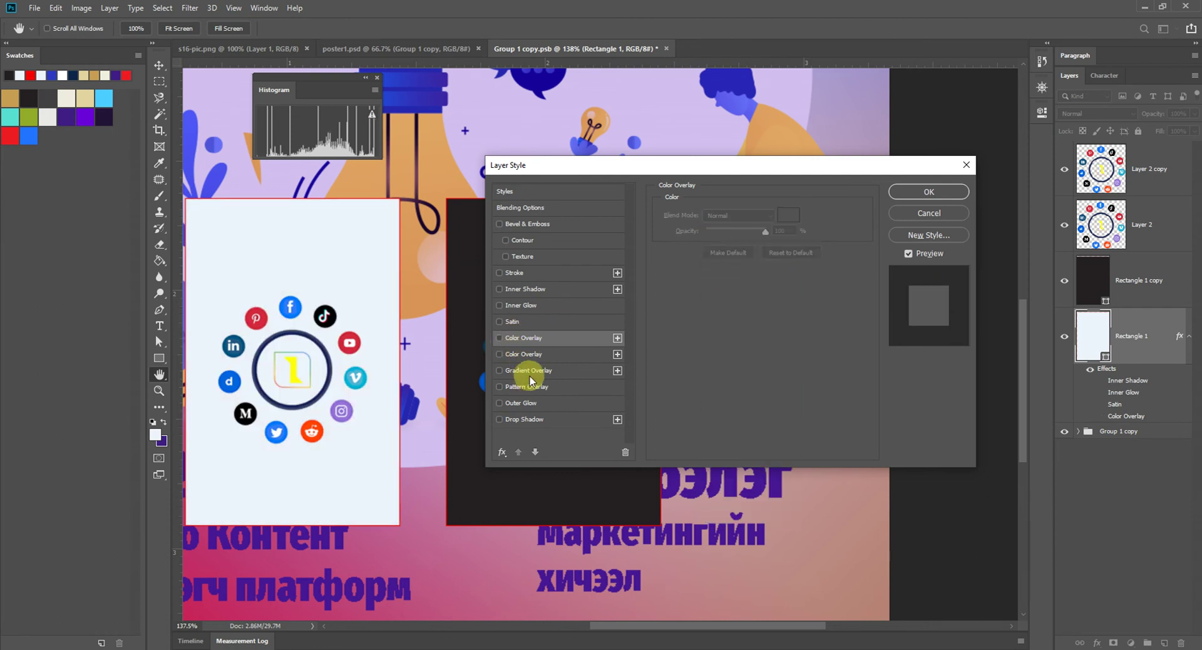
left_click(551, 371)
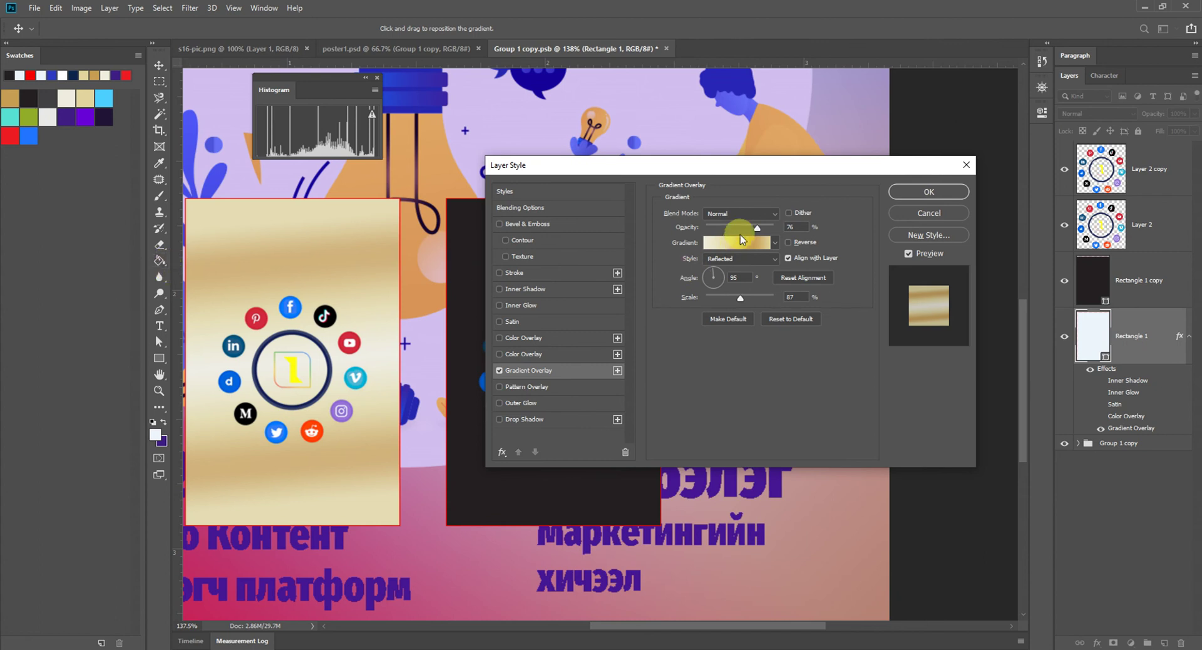
mouse_move(759, 229)
left_mouse_down()
mouse_move(728, 233)
mouse_move(751, 229)
left_mouse_up()
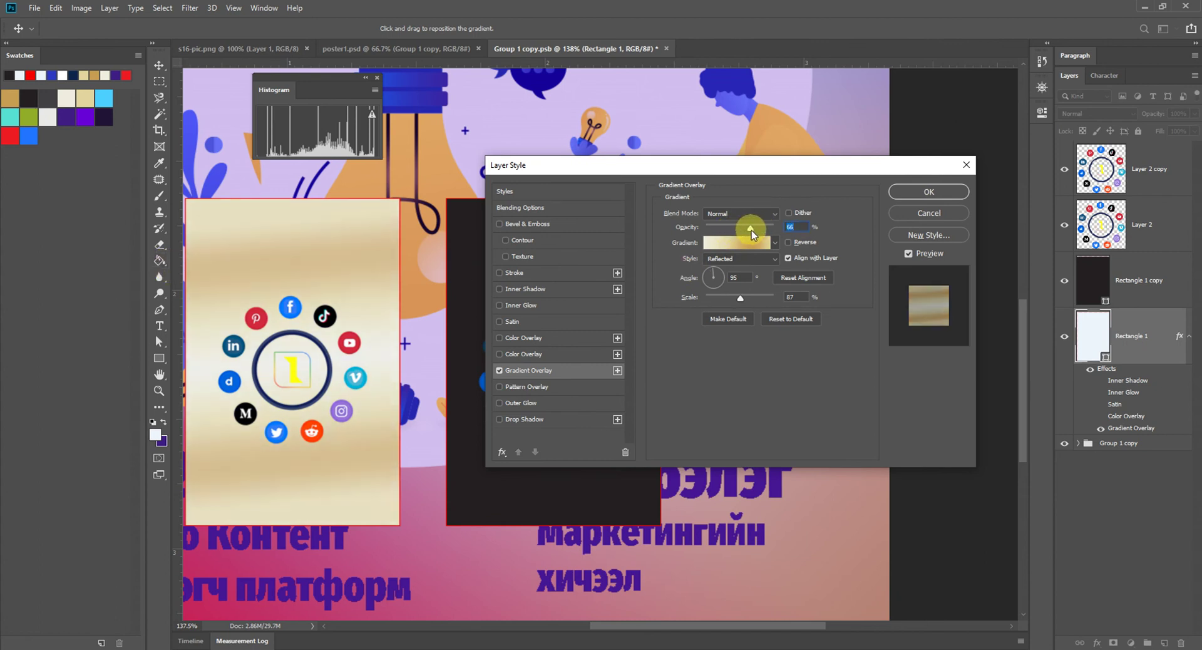
mouse_move(740, 297)
left_mouse_down()
mouse_move(720, 311)
mouse_move(744, 296)
left_mouse_up()
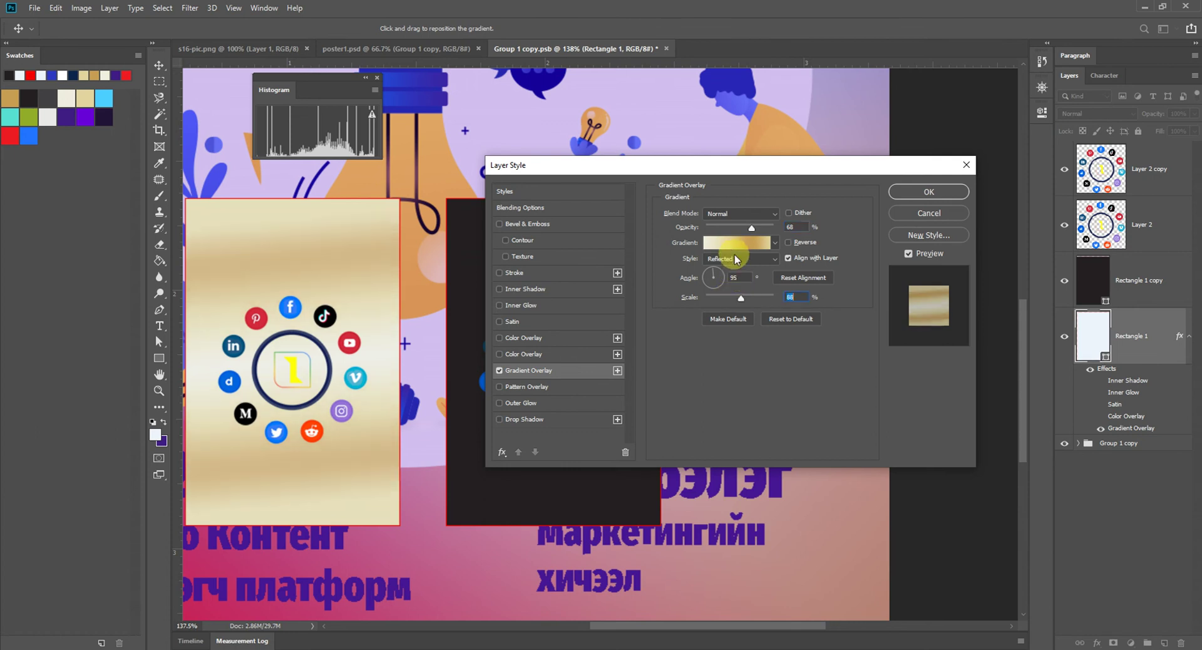
View the gradient in the Gradient Editor without changing it, and set the gradient overlay to Linear style with 75% scale.
left_click(731, 246)
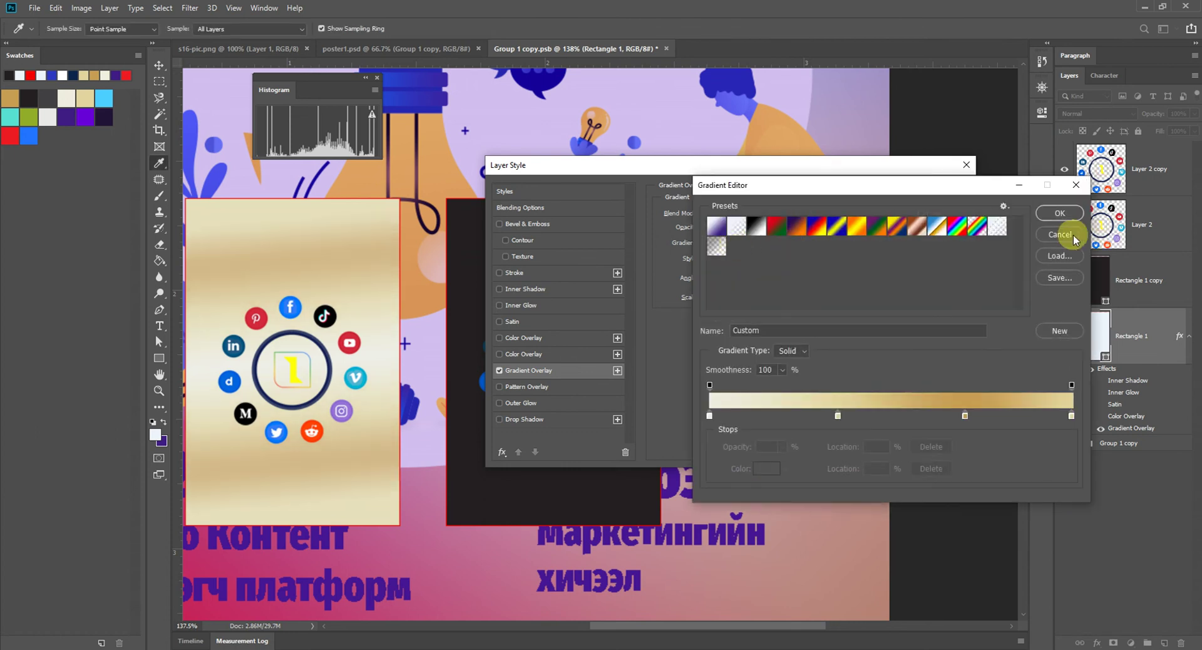
left_click(1071, 234)
left_click(731, 259)
left_click(720, 243)
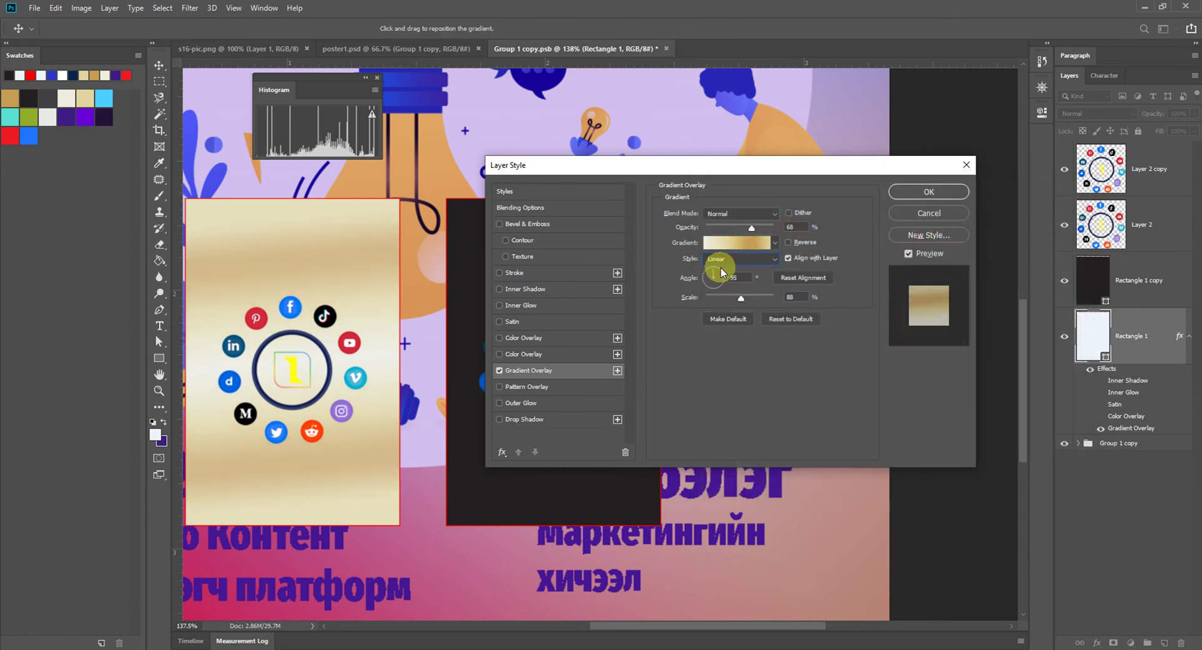
left_click(741, 300)
mouse_move(745, 307)
left_mouse_down()
mouse_move(693, 304)
mouse_move(760, 304)
mouse_move(703, 299)
mouse_move(735, 305)
left_mouse_up()
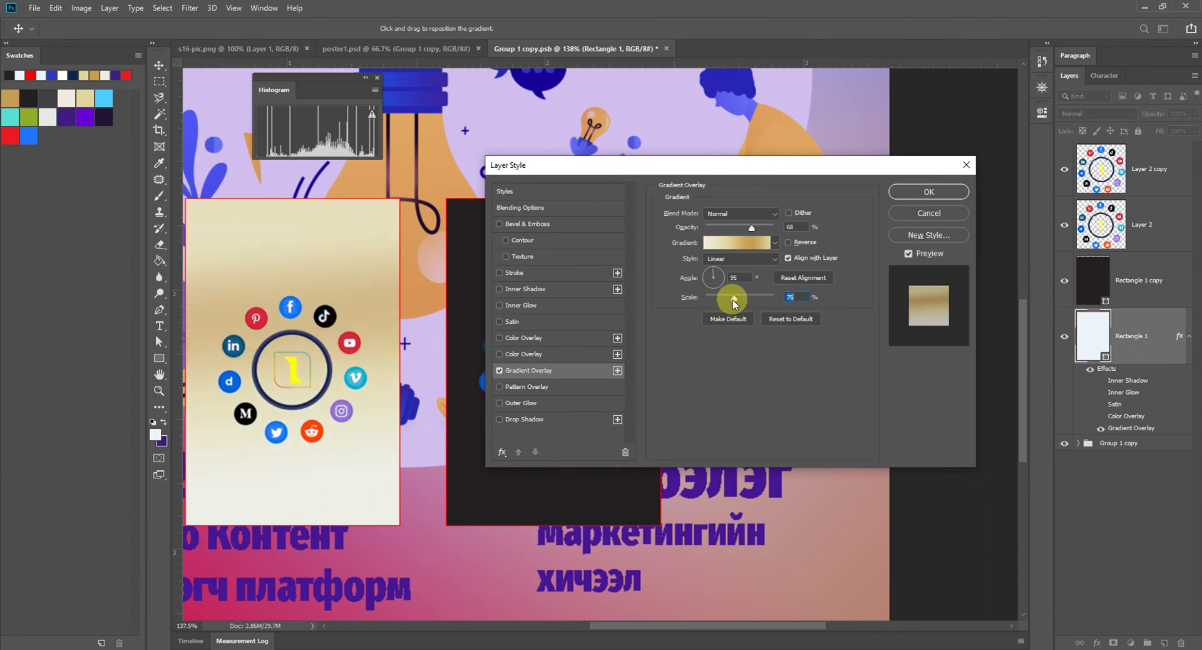
Try the Radial, Angle, Reflected and Diamond styles for Rectangle 1's gradient overlay.
left_click(732, 259)
left_click(725, 270)
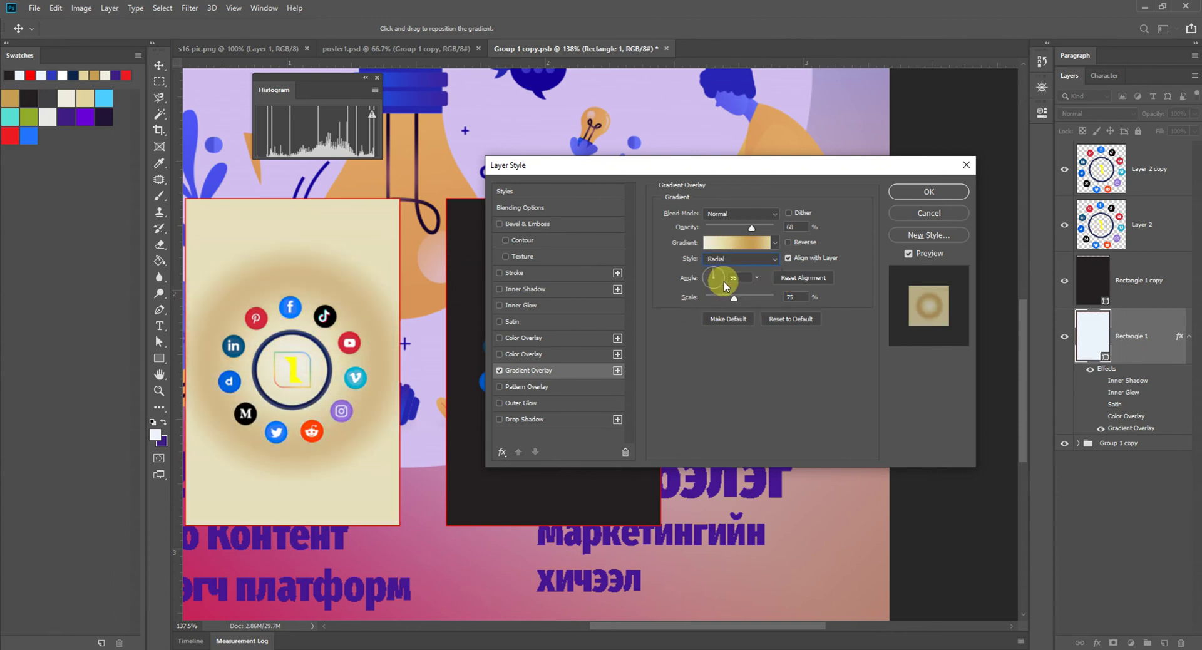
left_click(729, 259)
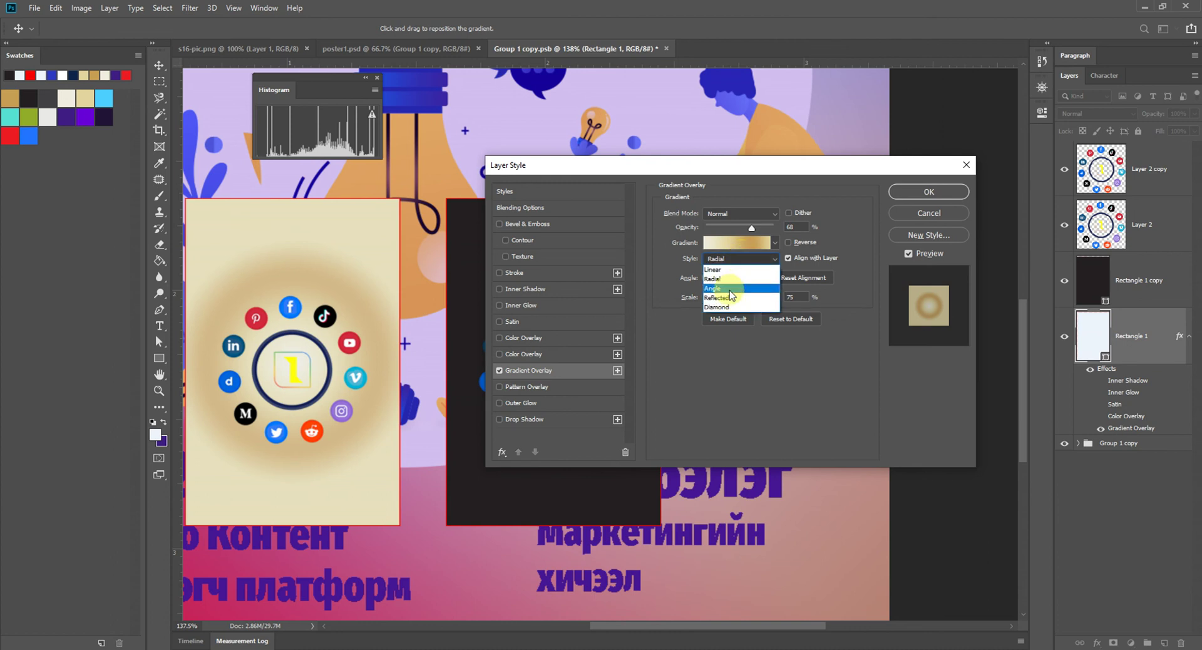
left_click(730, 289)
left_click(738, 259)
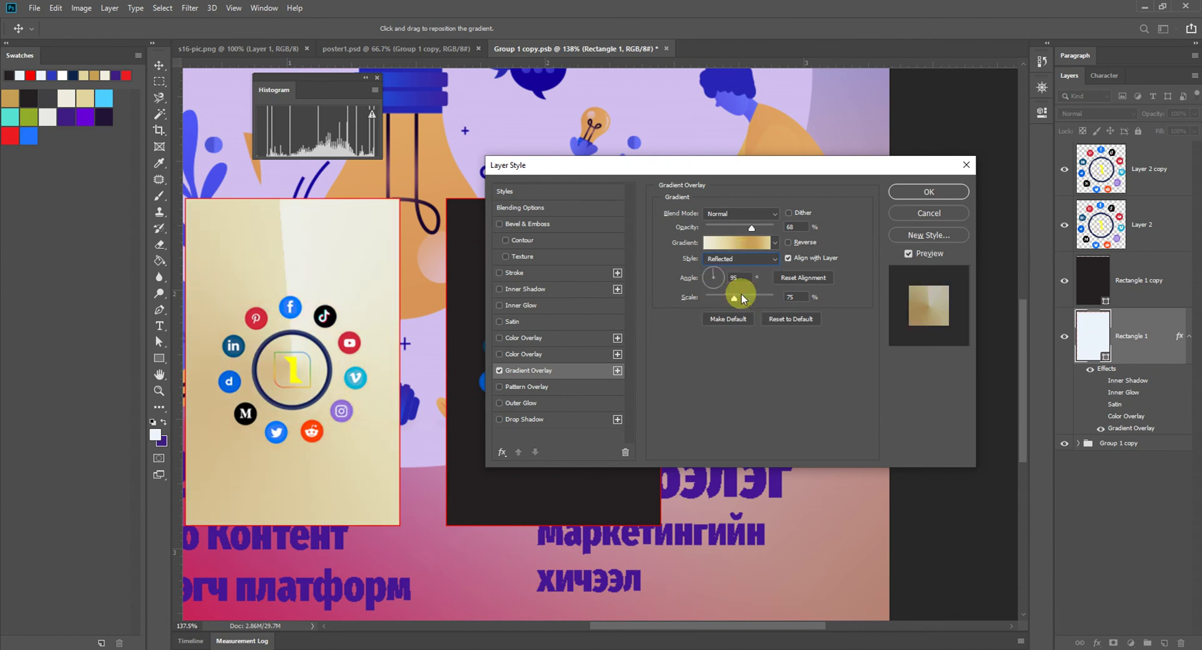
left_click(742, 264)
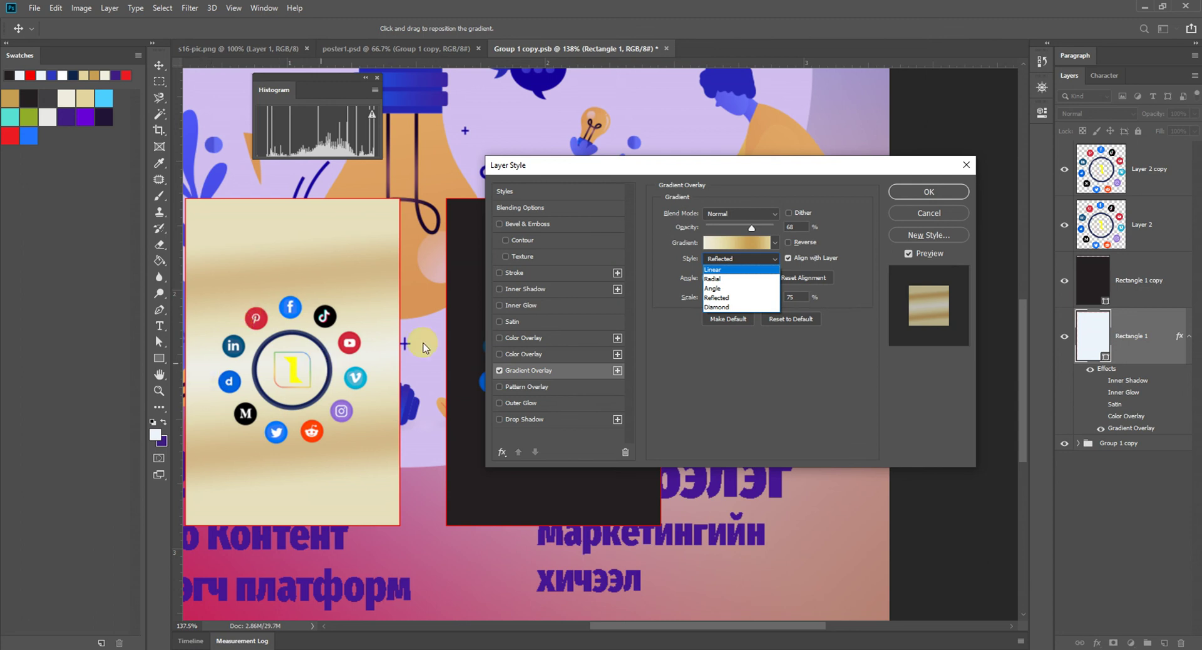
left_click(719, 306)
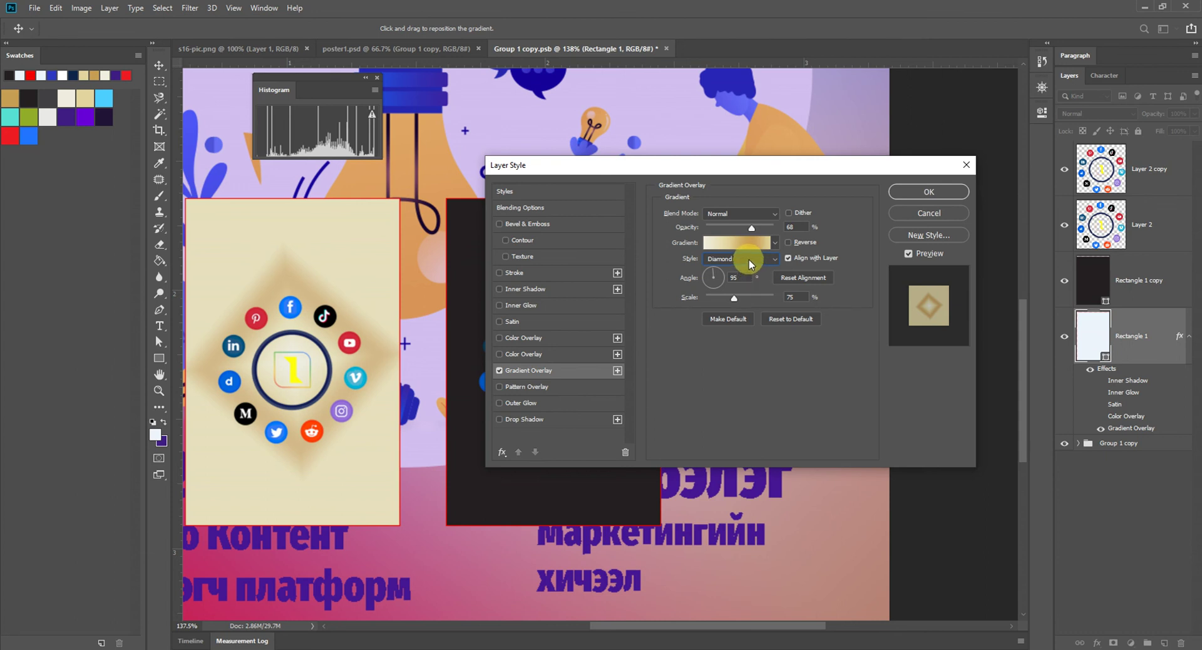
Try 41% opacity on the Diamond gradient overlay, and switch it to Linear style with 68% opacity.
mouse_move(750, 227)
left_mouse_down()
mouse_move(714, 226)
mouse_move(735, 228)
left_mouse_up()
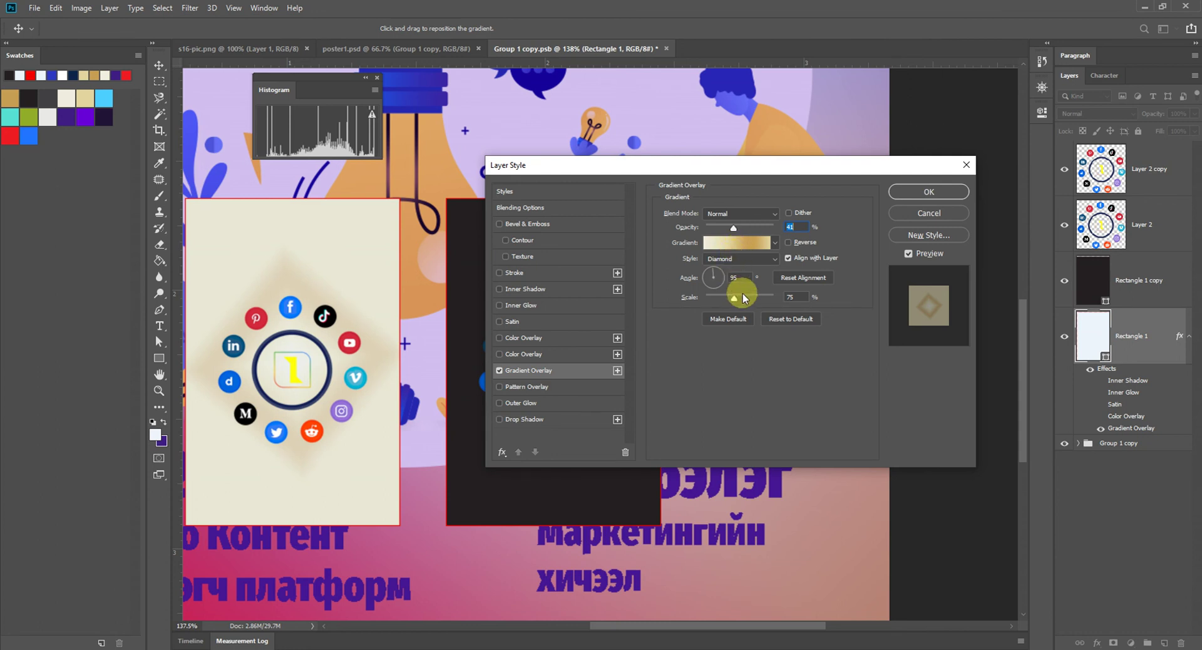
left_click(732, 263)
left_click(720, 270)
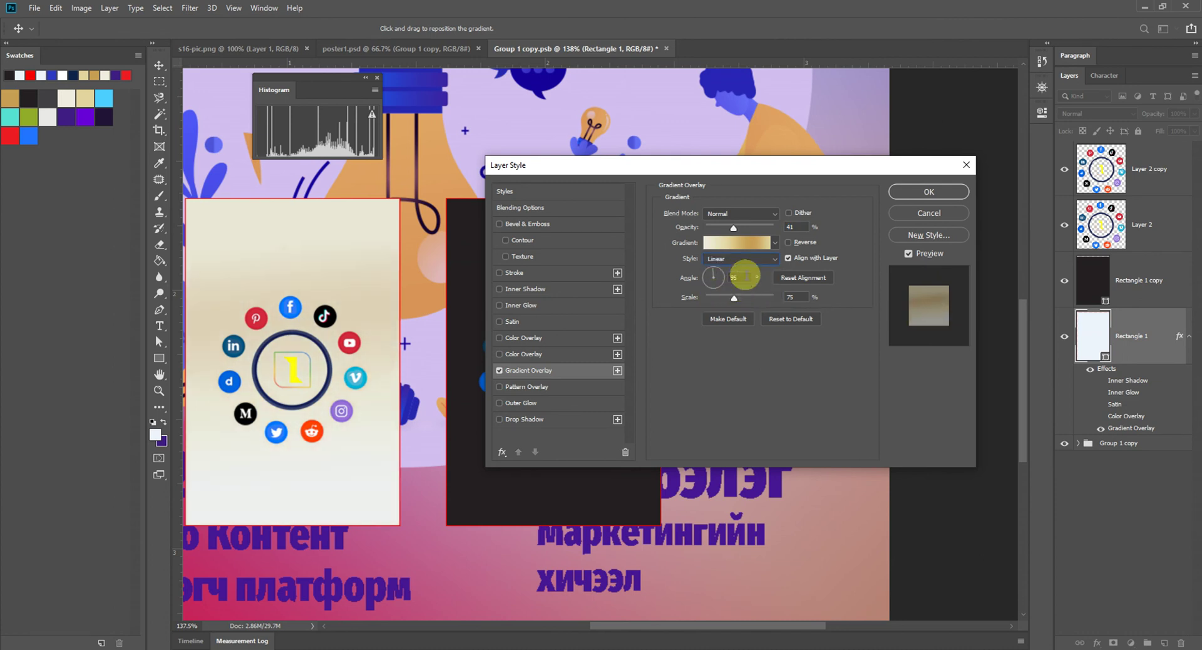
left_click(751, 228)
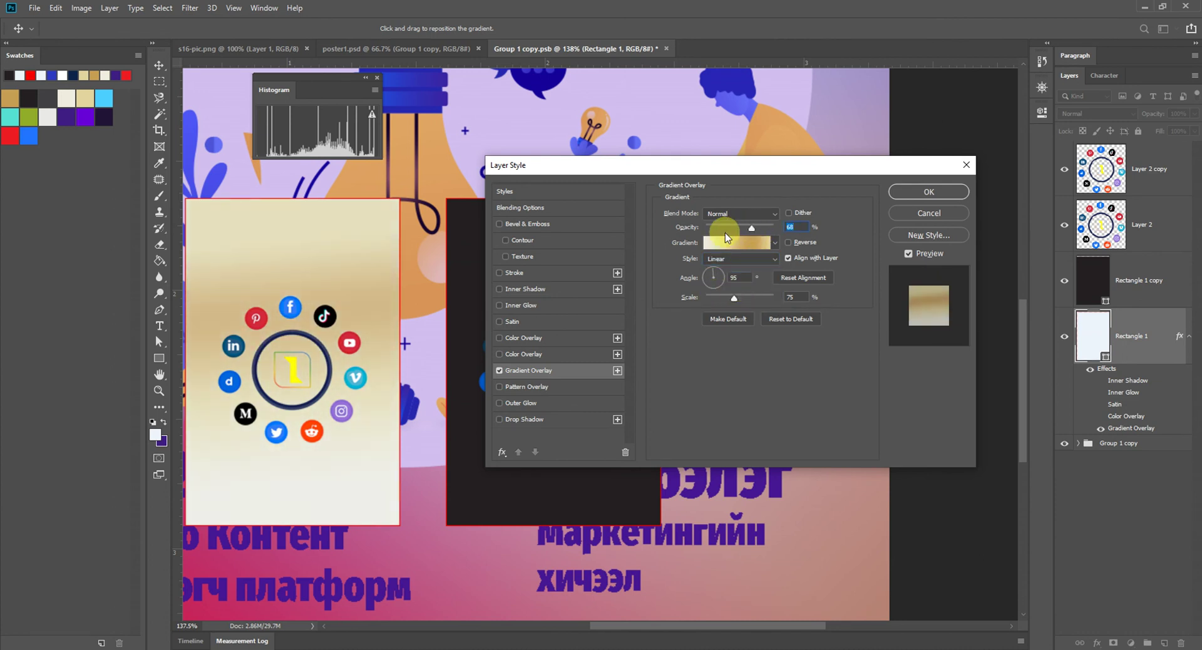
Replace Rectangle 1's Gradient Overlay with Pattern Overlay, try several patterns and choose the concentric squares pattern.
left_click(498, 386)
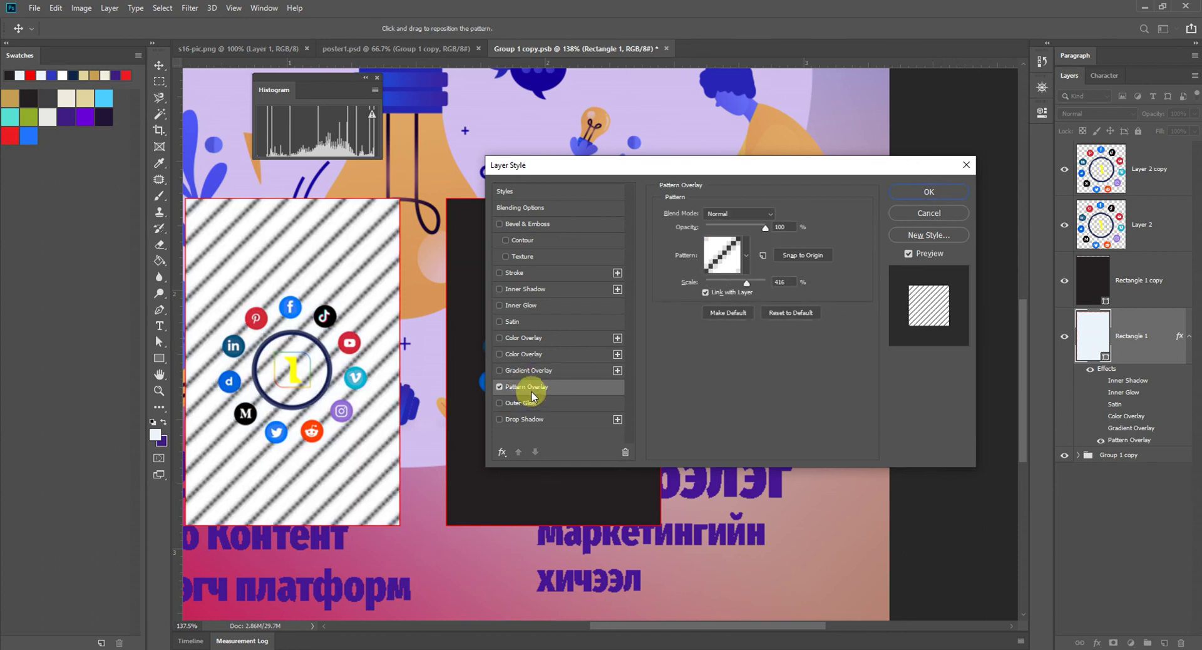
left_click(723, 254)
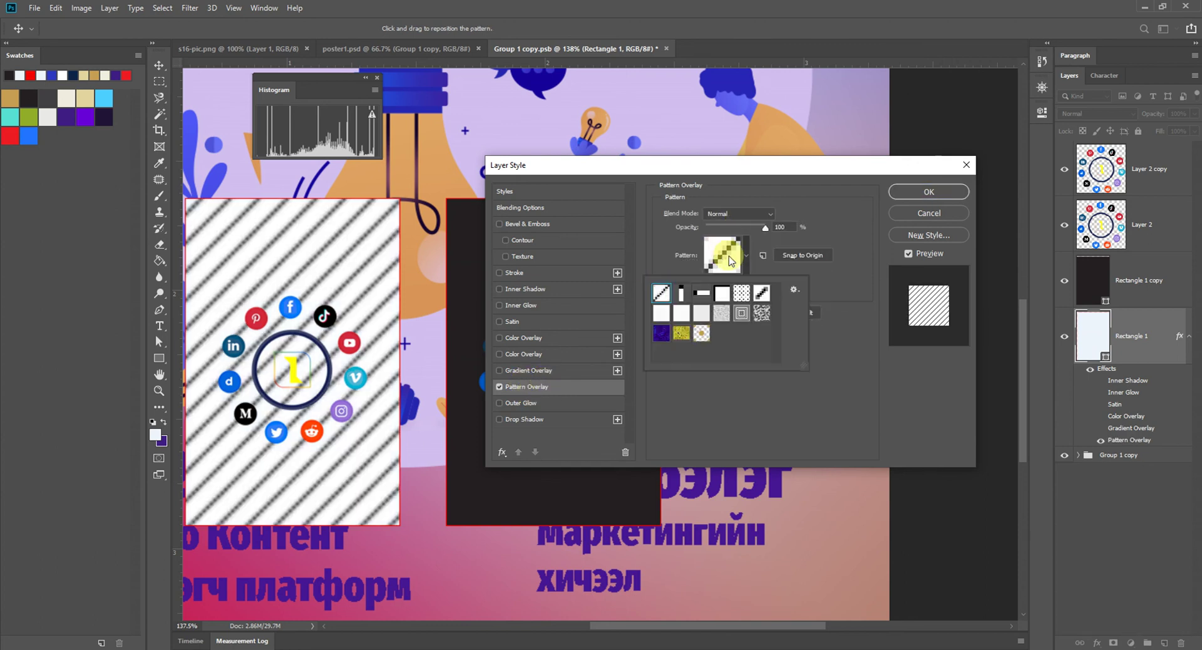
left_click(741, 292)
left_click(741, 313)
left_click(718, 318)
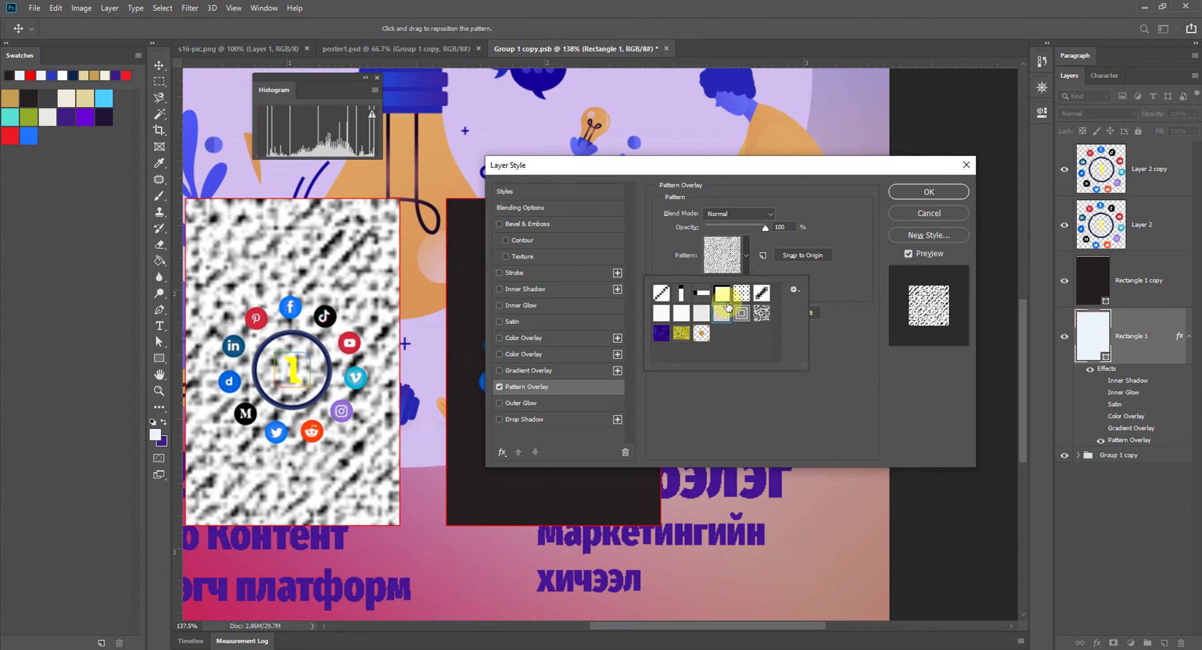
left_click(741, 313)
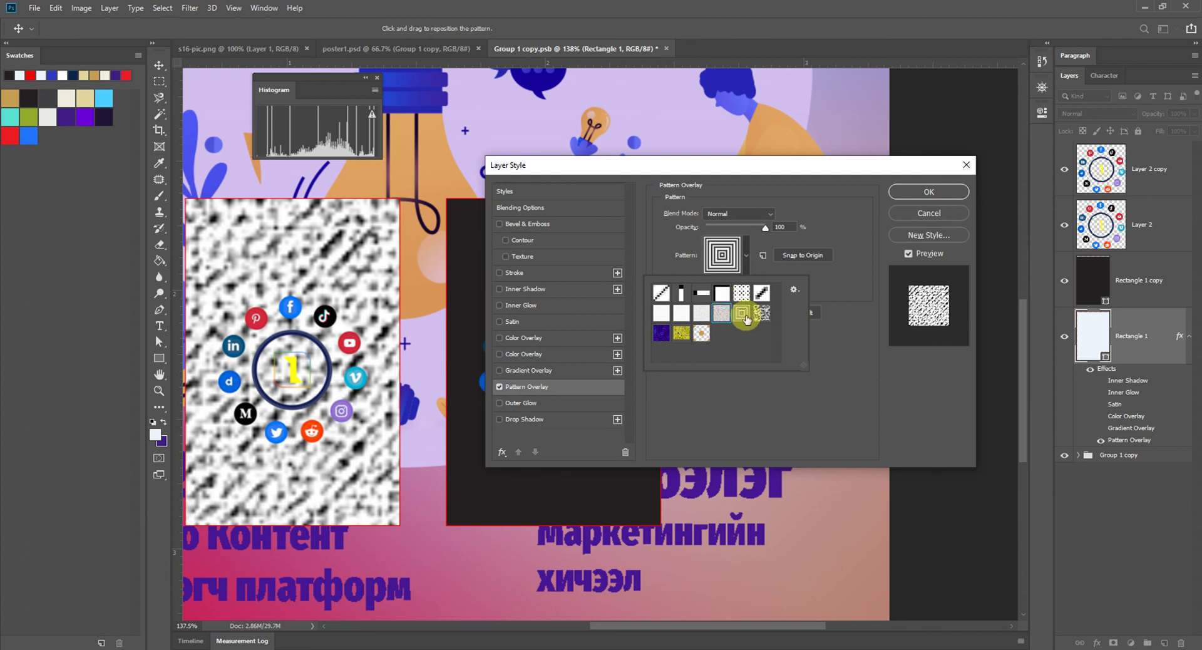
left_click(825, 246)
Set the concentric squares pattern overlay to 21% opacity and 69% scale.
left_click_drag(739, 280, 734, 288)
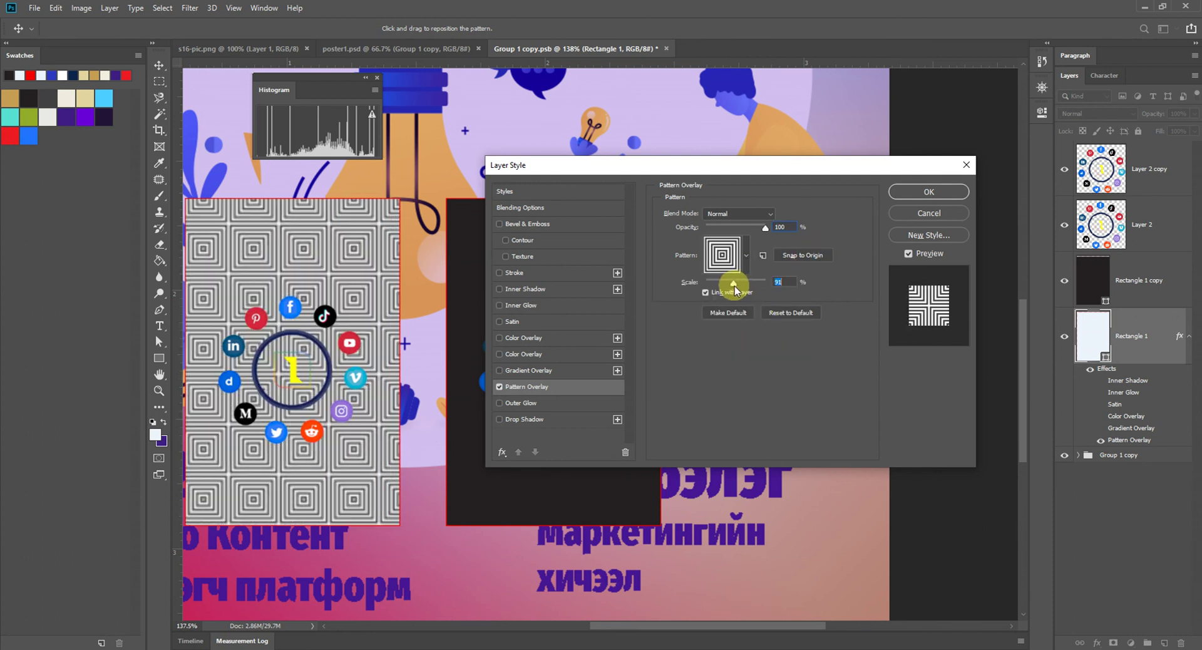
left_click_drag(765, 228, 718, 228)
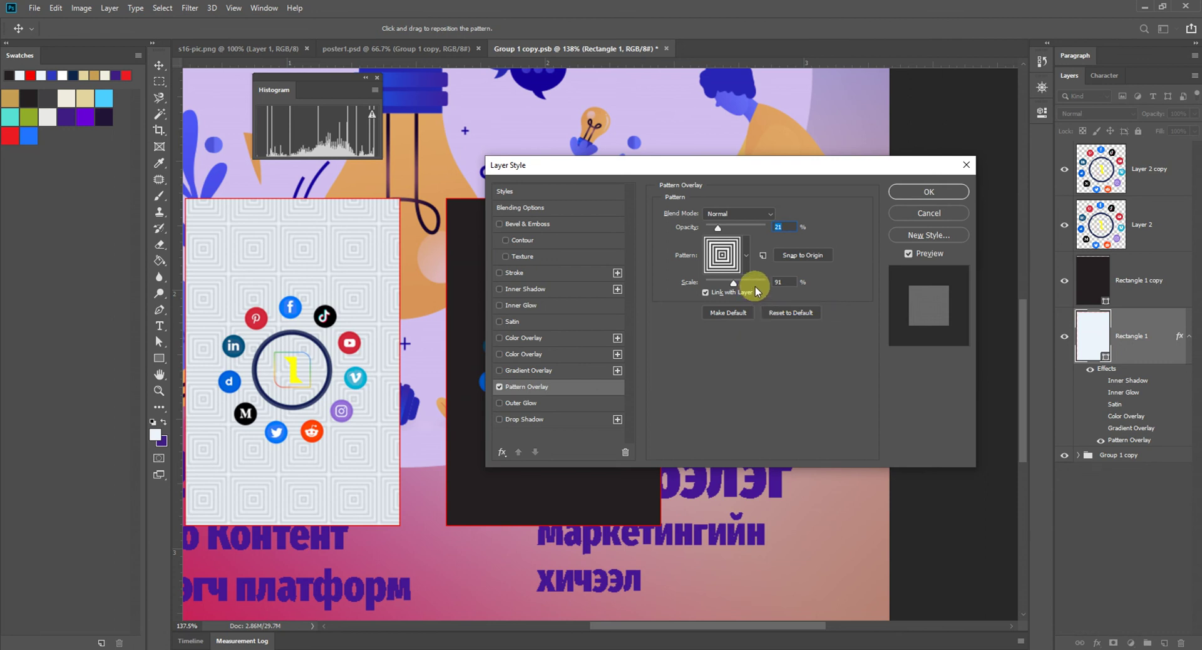
left_click_drag(732, 283, 726, 284)
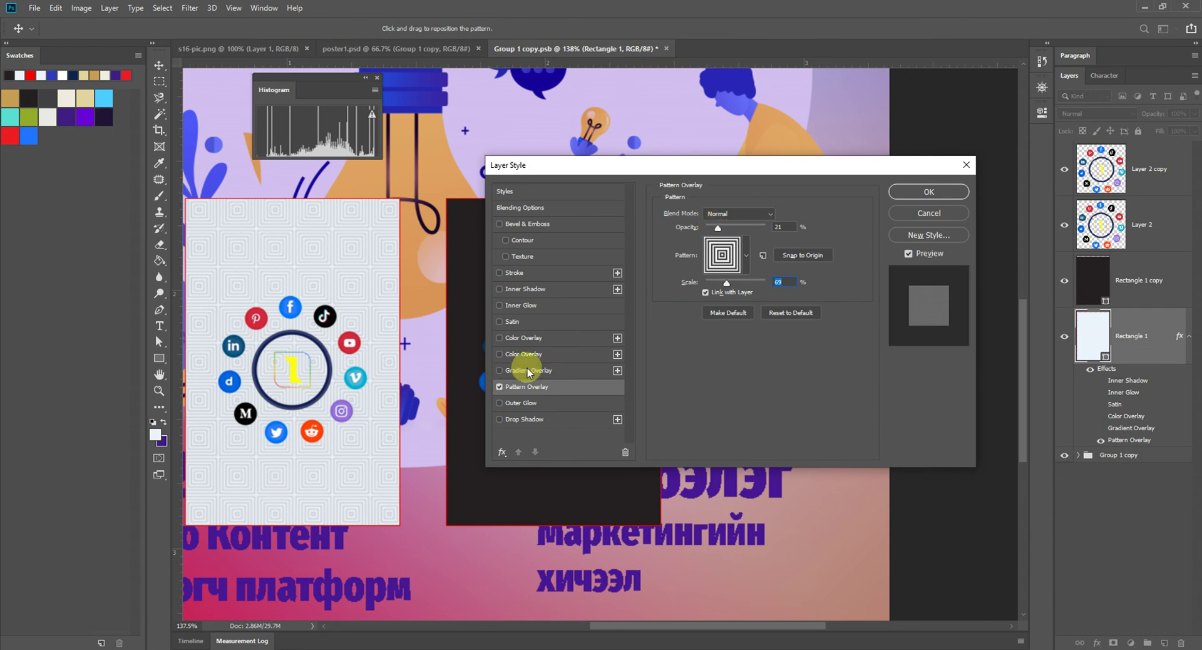
Turn off Pattern Overlay on Rectangle 1 and turn on Outer Glow with a bright yellow glow color.
left_click(498, 386)
left_click(529, 403)
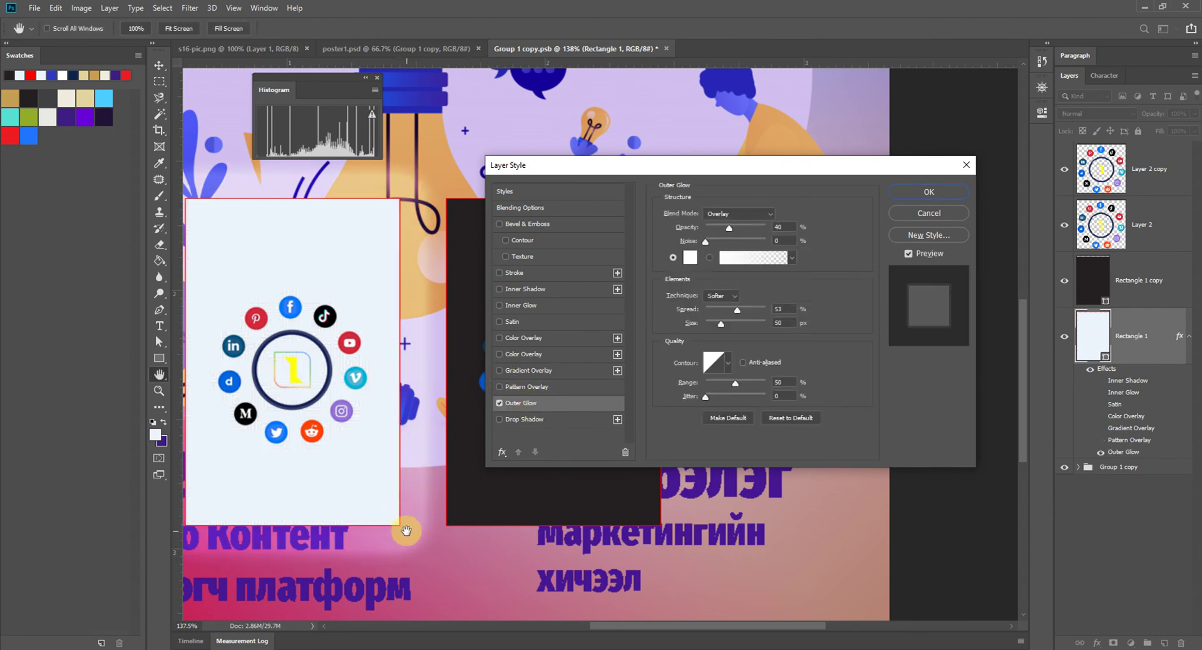
left_click(689, 256)
left_click(697, 295)
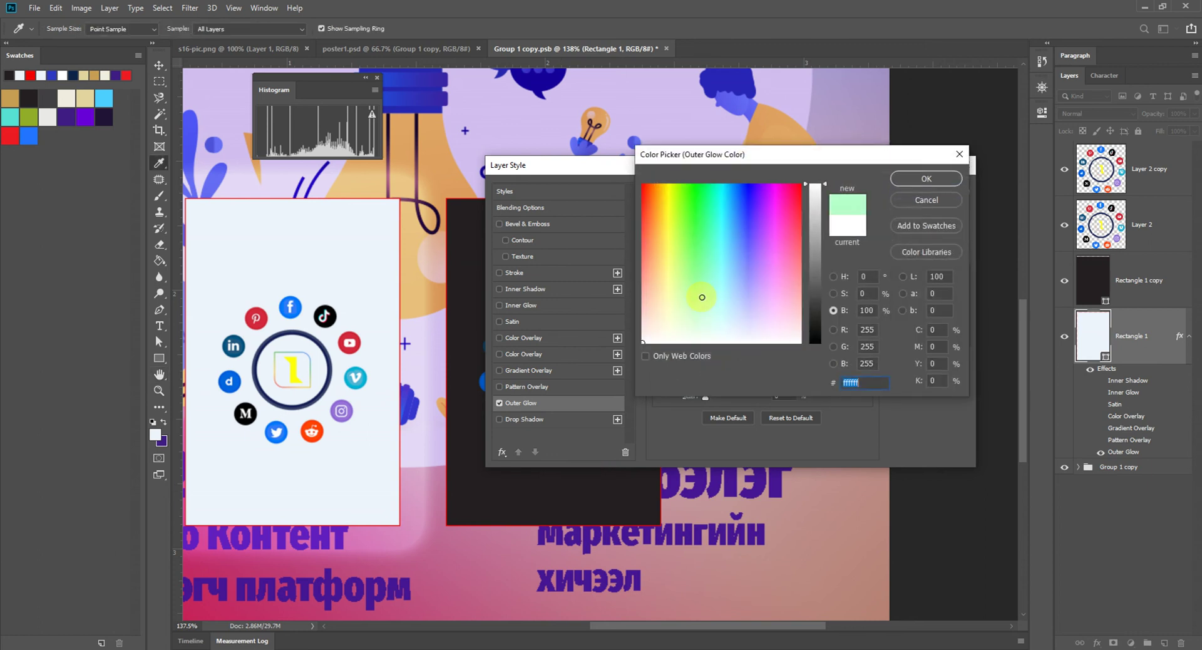
left_click_drag(697, 294, 668, 186)
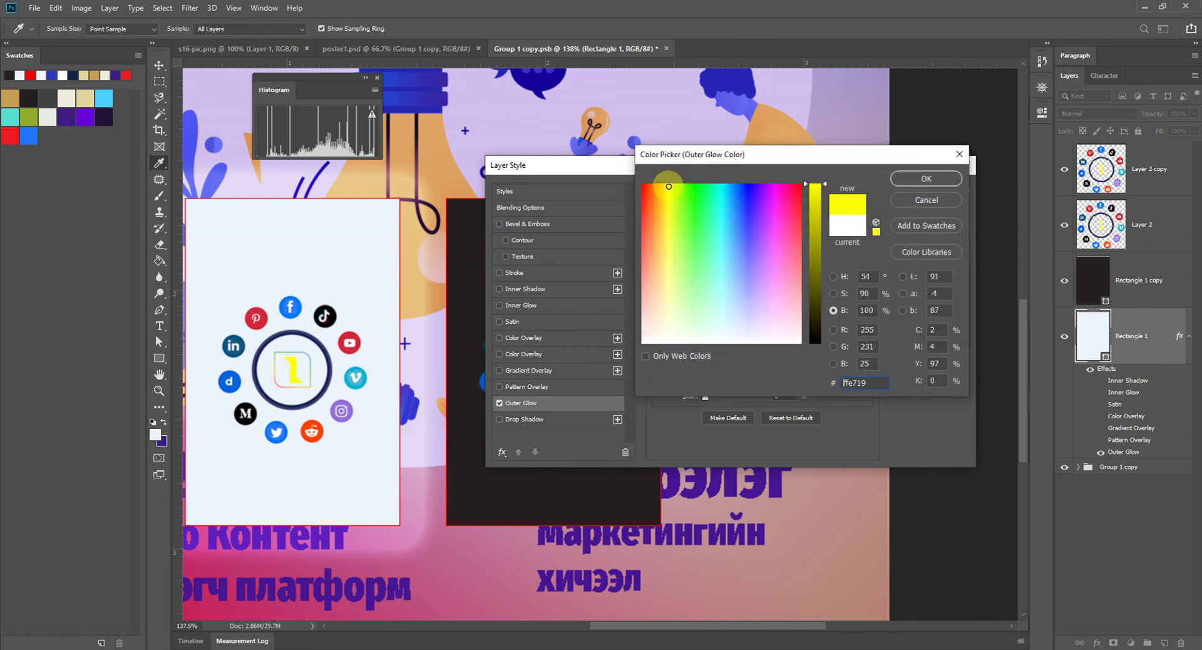
left_click(917, 178)
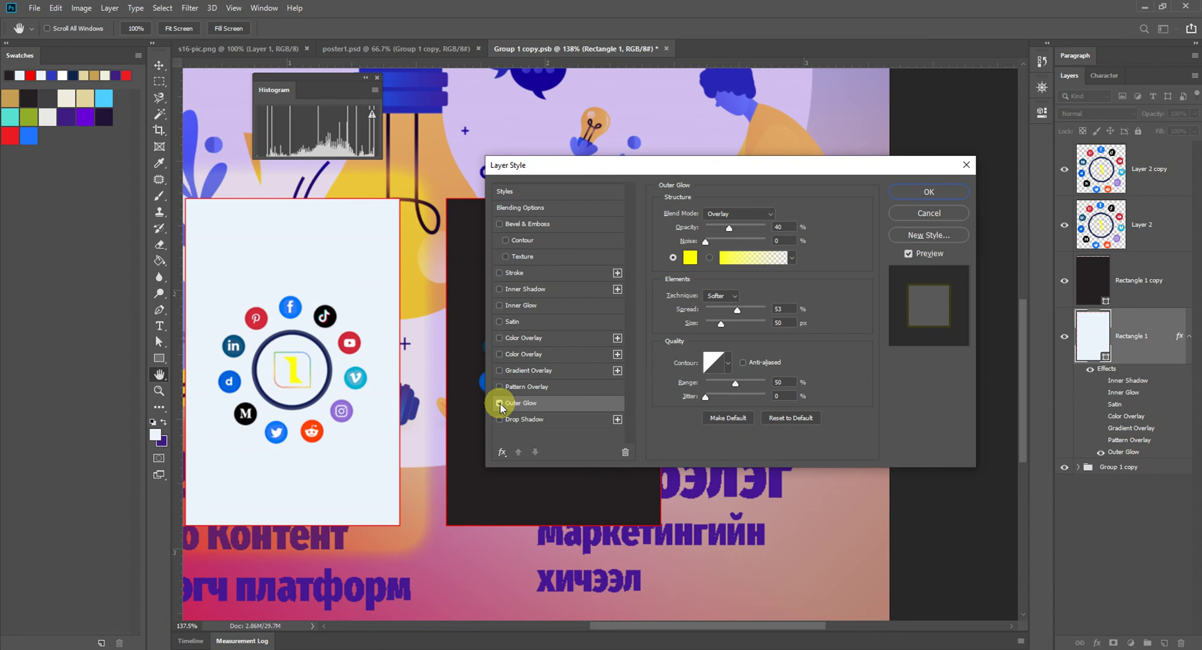
Set Rectangle 1's outer glow to 40% spread, a size of 49 px and 39% noise.
left_click(720, 324)
left_click_drag(747, 322, 721, 328)
left_click_drag(706, 241, 731, 244)
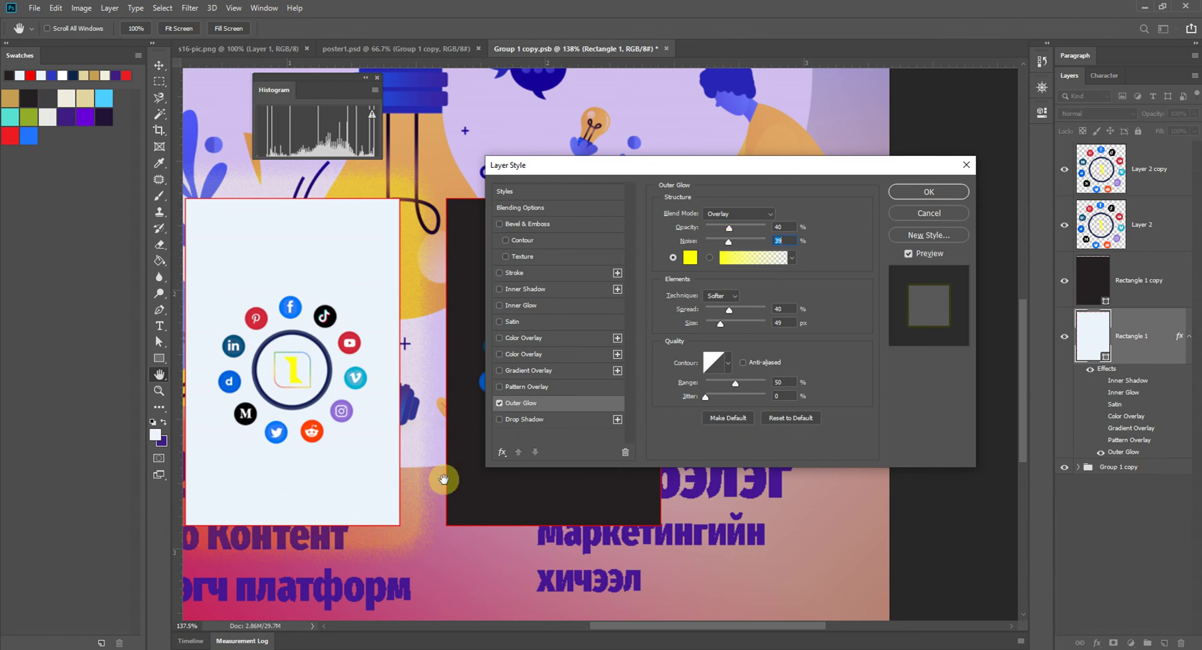
Try Drop Shadow instead of Outer Glow on Rectangle 1 with 71% opacity, 31 px distance and 14% spread, and discard all layer style changes.
left_click(499, 403)
left_click(525, 418)
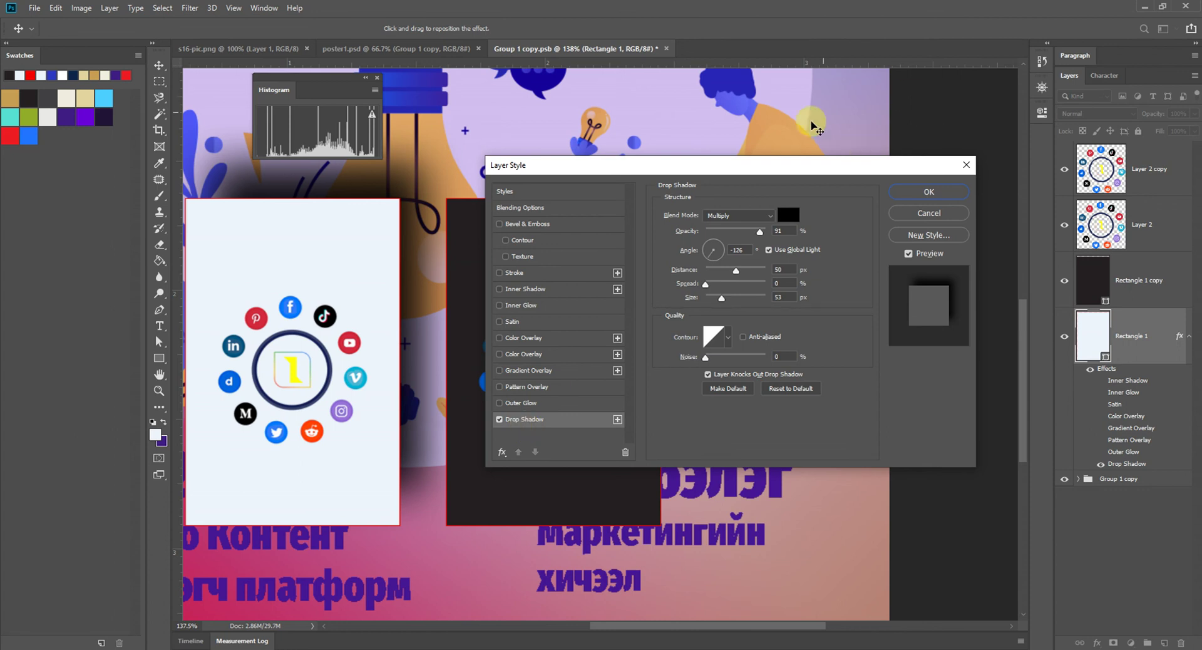
left_click_drag(712, 285, 747, 231)
mouse_move(714, 300)
left_mouse_down()
mouse_move(725, 300)
mouse_move(713, 298)
left_mouse_up()
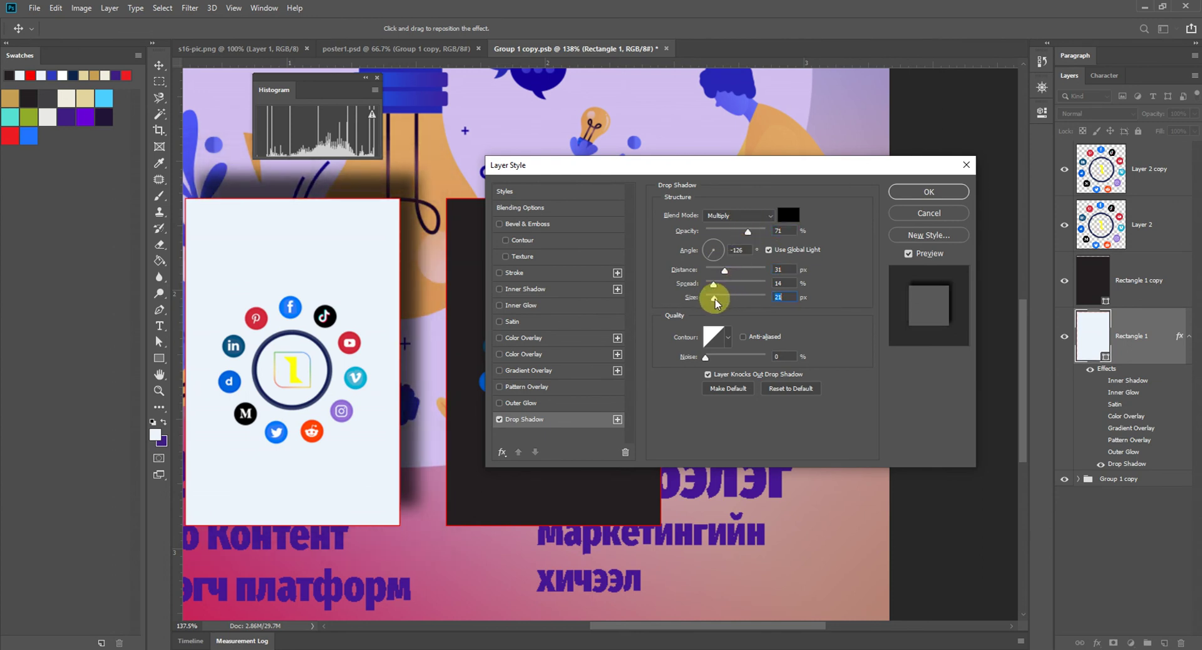
left_click(929, 215)
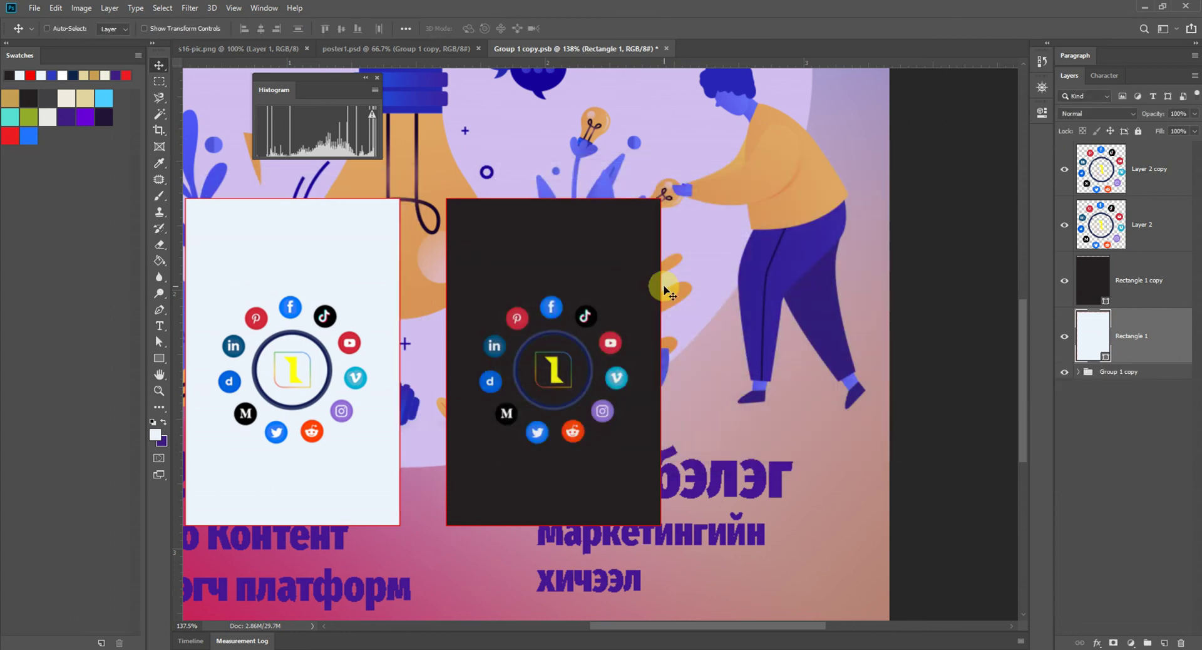
scroll(554, 291, "down", 2)
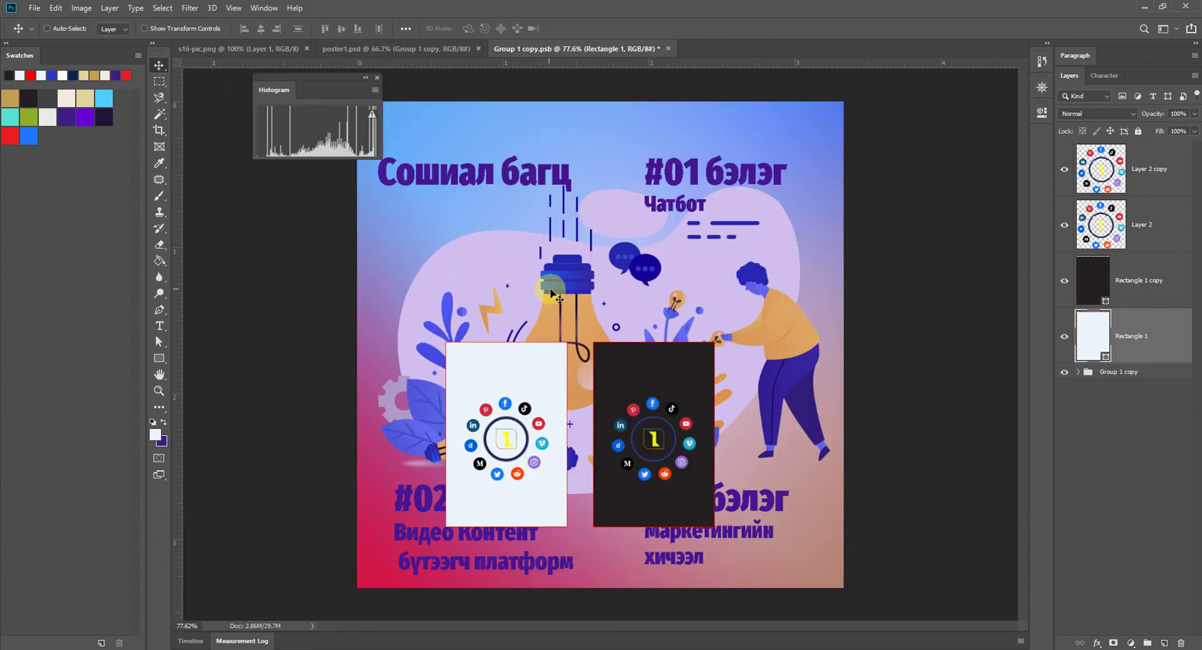